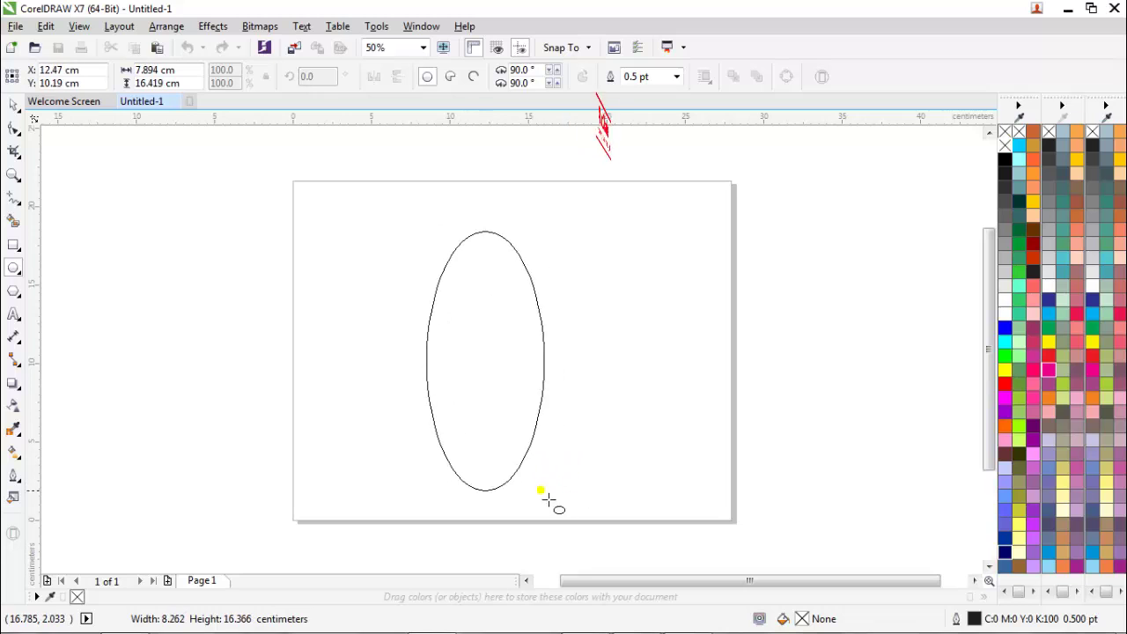
Step: Move the tall ellipse and centre it on the page
key(space)
click(585, 365)
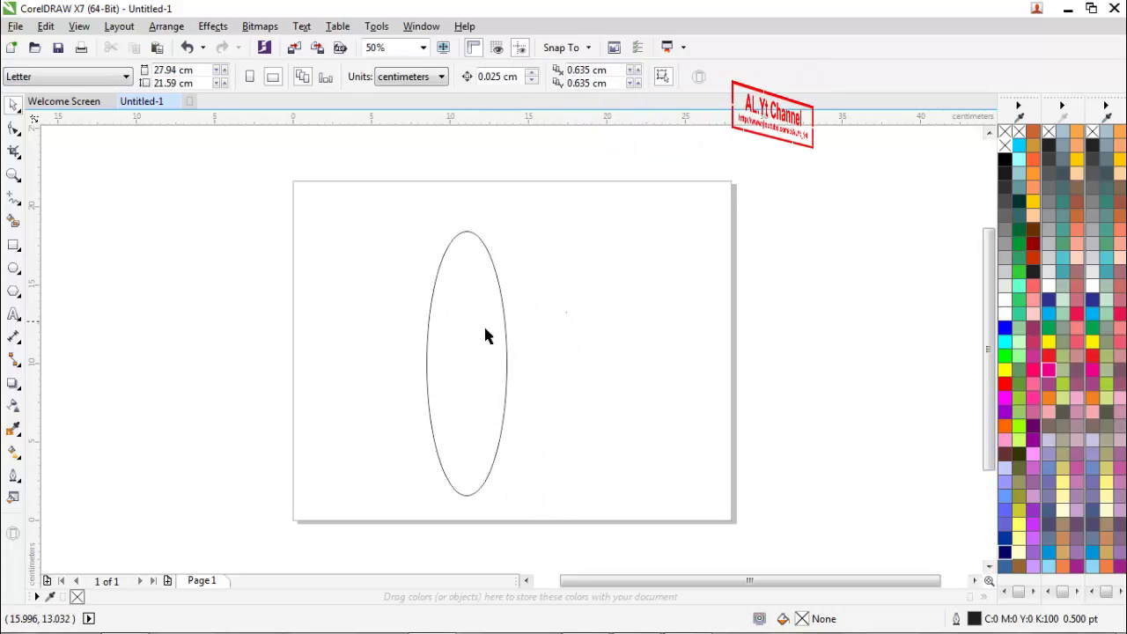
click(476, 351)
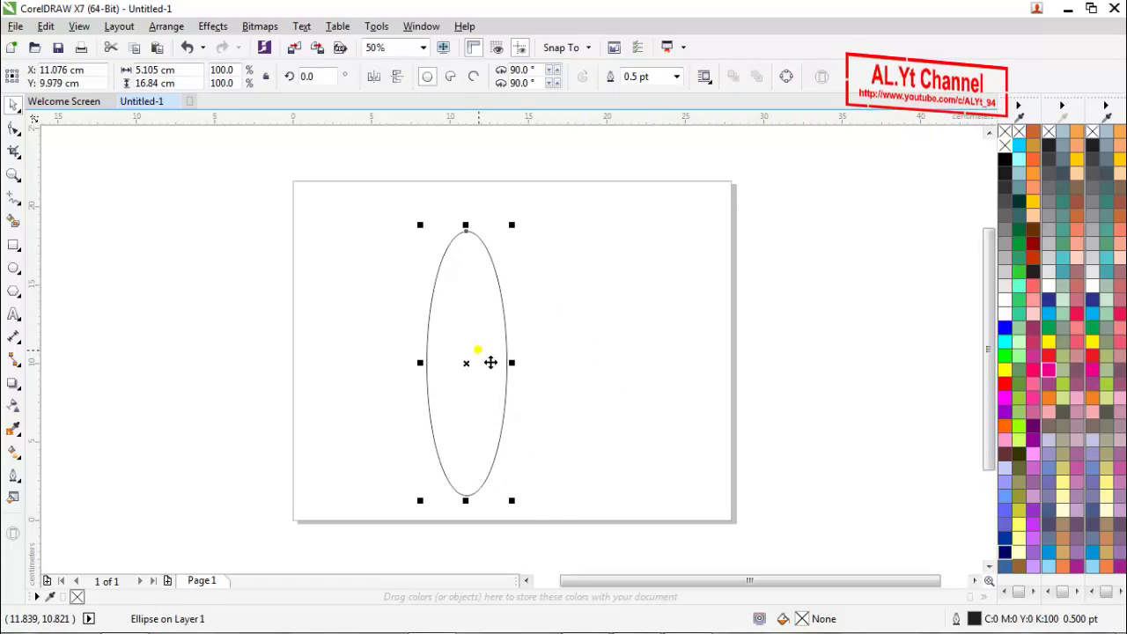
drag(491, 362, 535, 349)
click(623, 327)
click(527, 351)
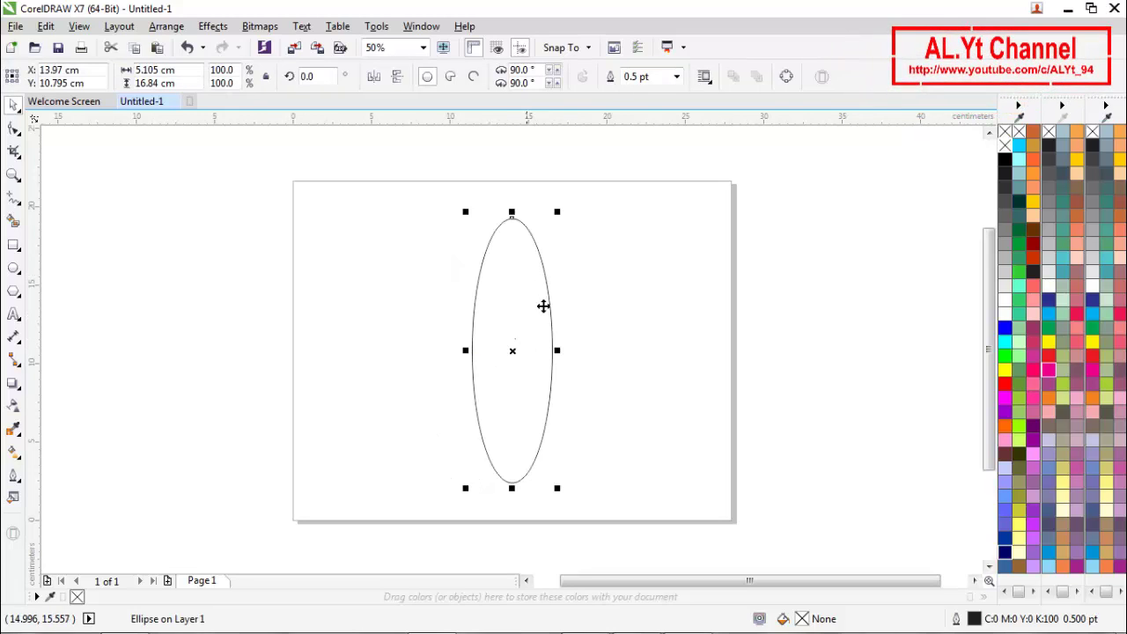
Step: Widen the ellipse symmetrically about its centre to about 5.84 cm, keeping its height
drag(571, 362, 584, 362)
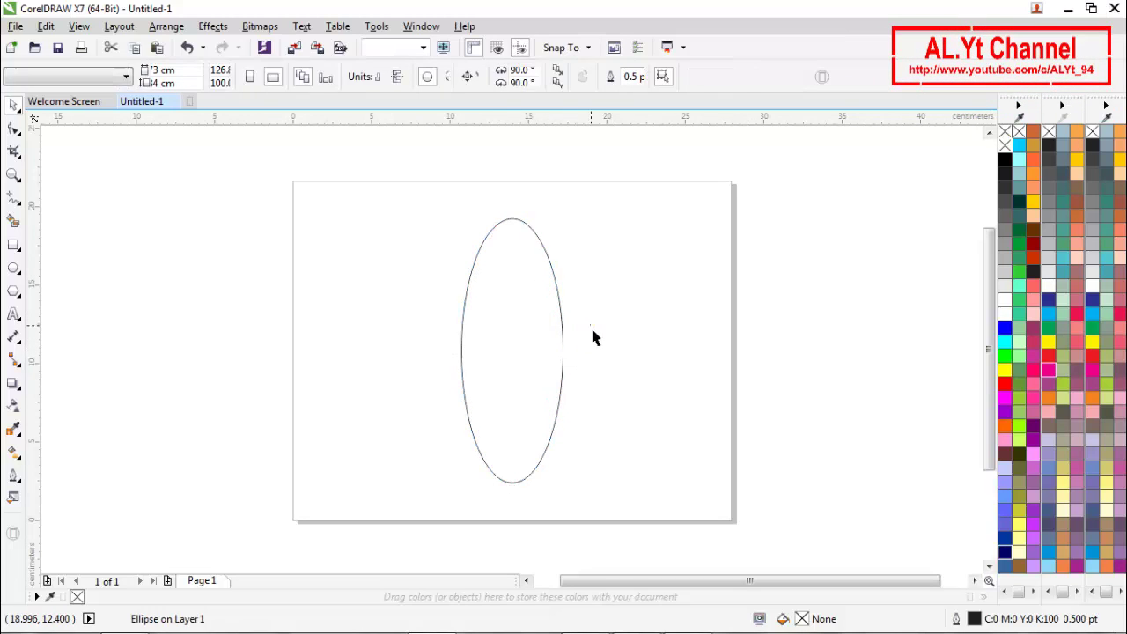
click(546, 336)
click(562, 354)
scroll(578, 362, up, 2)
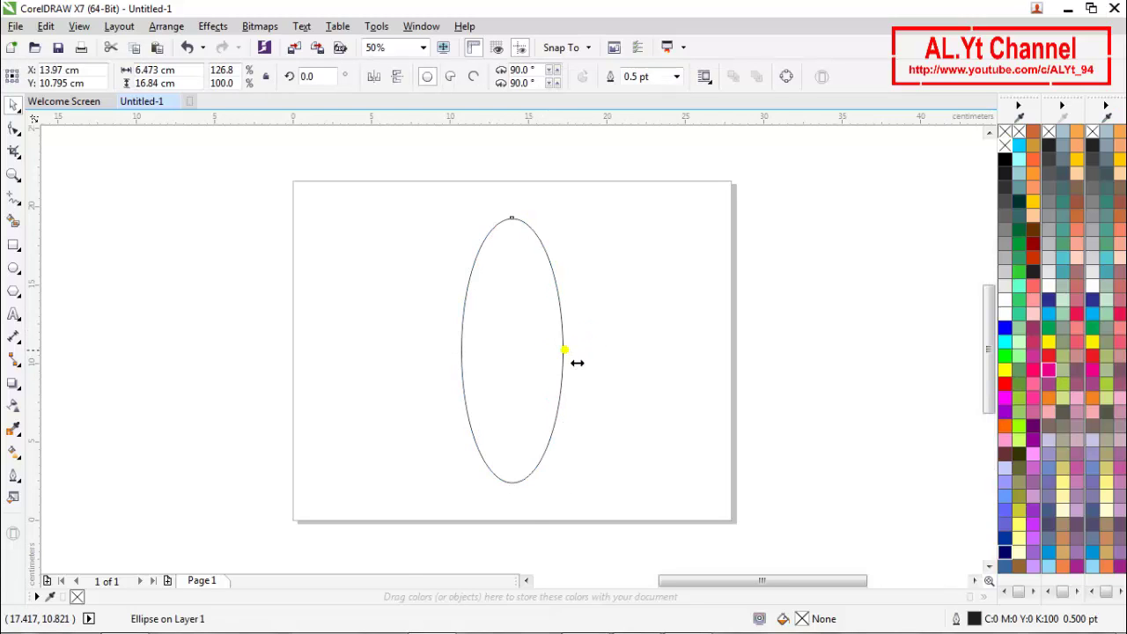
drag(576, 361, 554, 354)
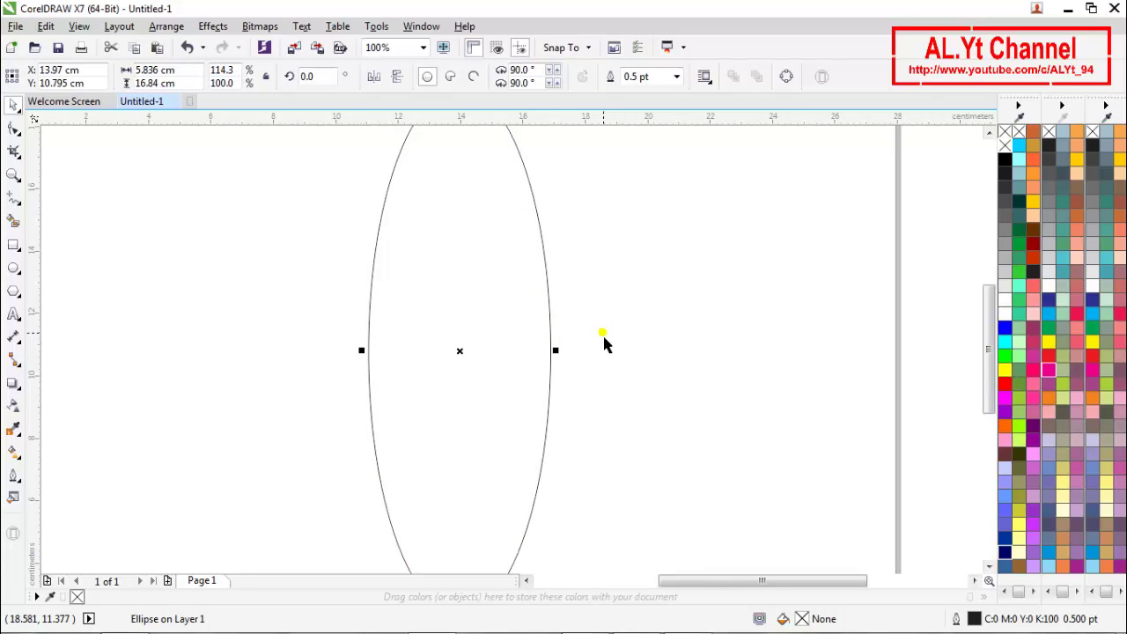
click(602, 332)
scroll(526, 329, down, 2)
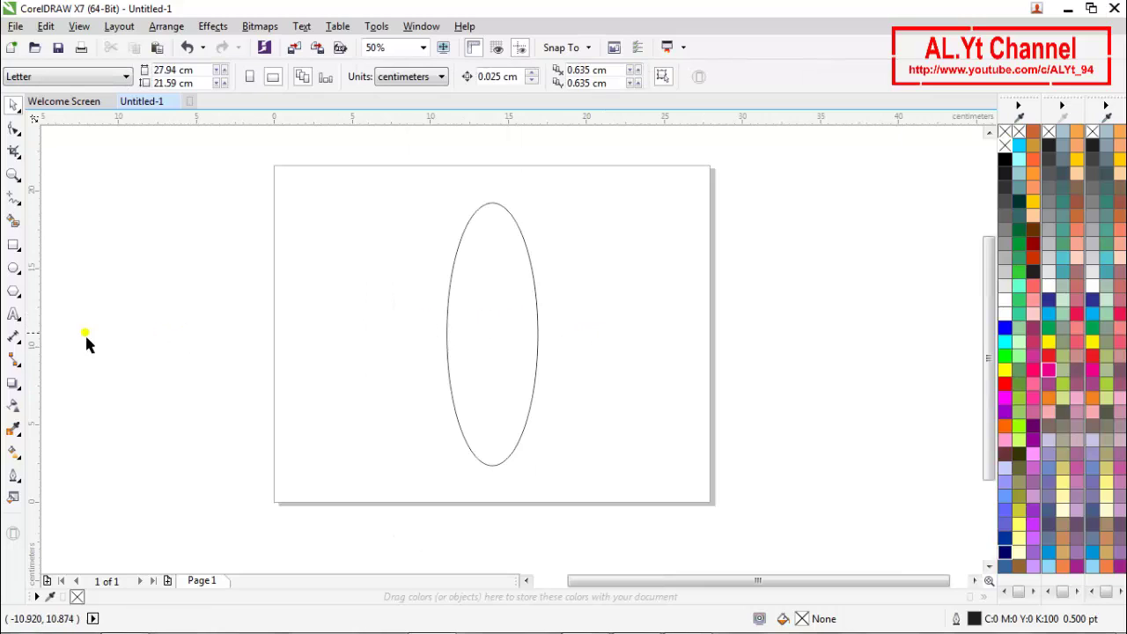
Step: Copy the ellipse and paste a duplicate directly on top of it
click(515, 311)
right_click(513, 305)
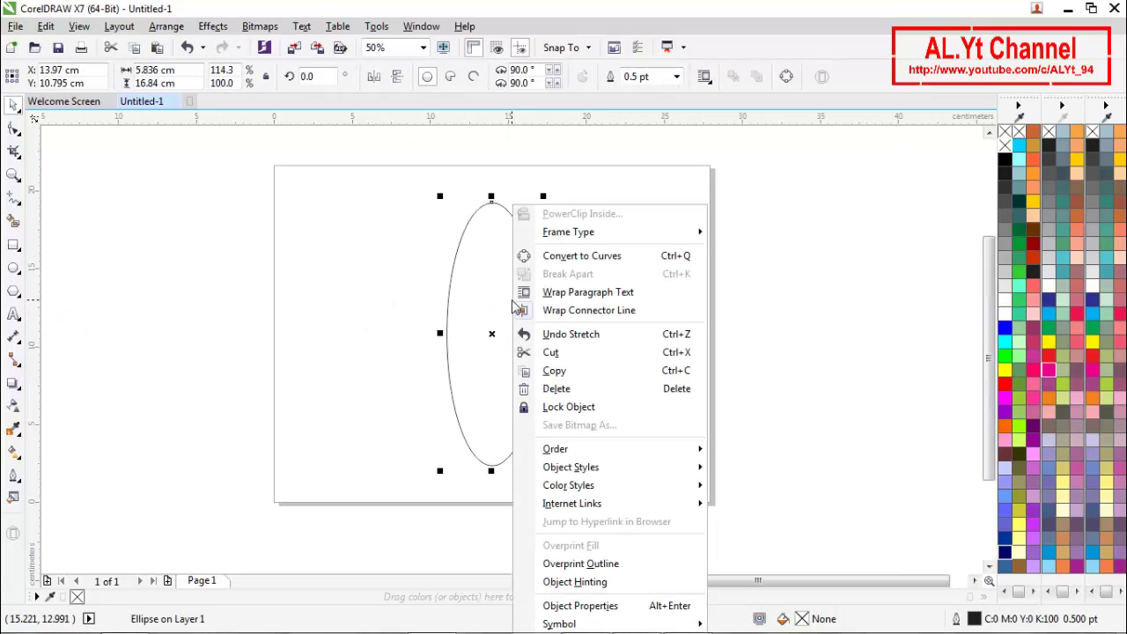
click(572, 376)
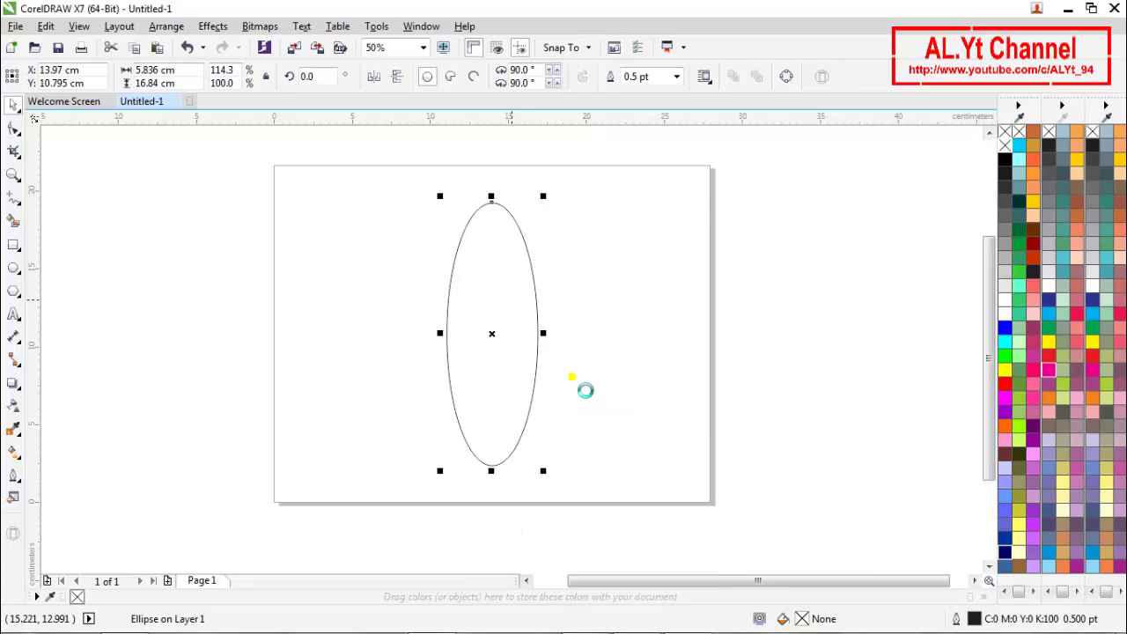
right_click(579, 334)
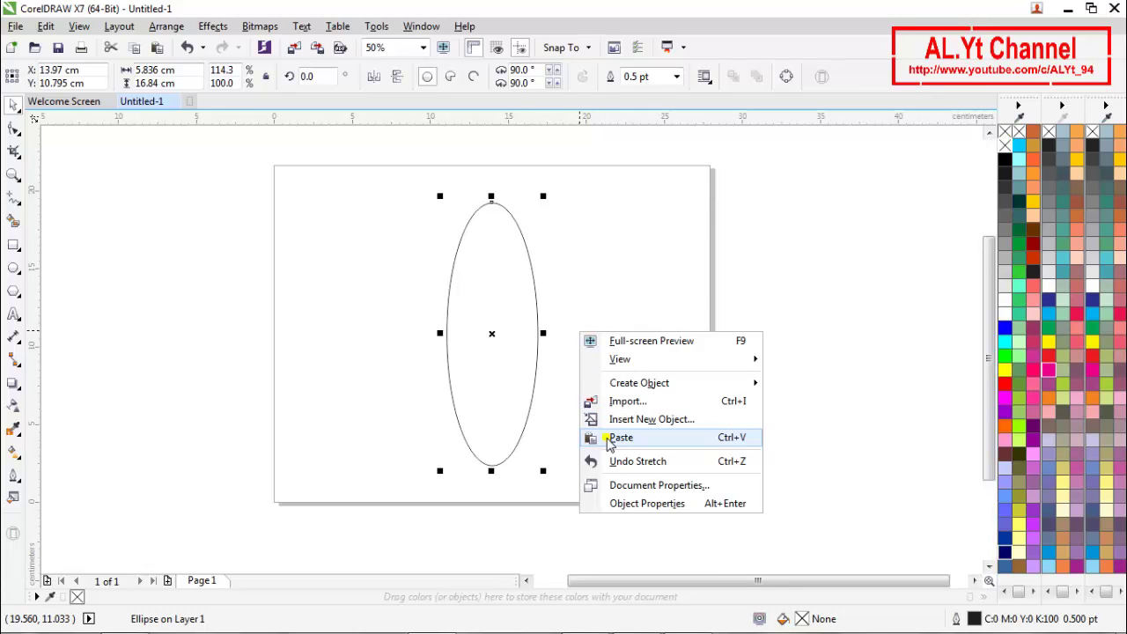
click(619, 438)
Step: Scale the duplicate ellipse down proportionally about its centre to form a smaller concentric ellipse
click(518, 356)
click(537, 292)
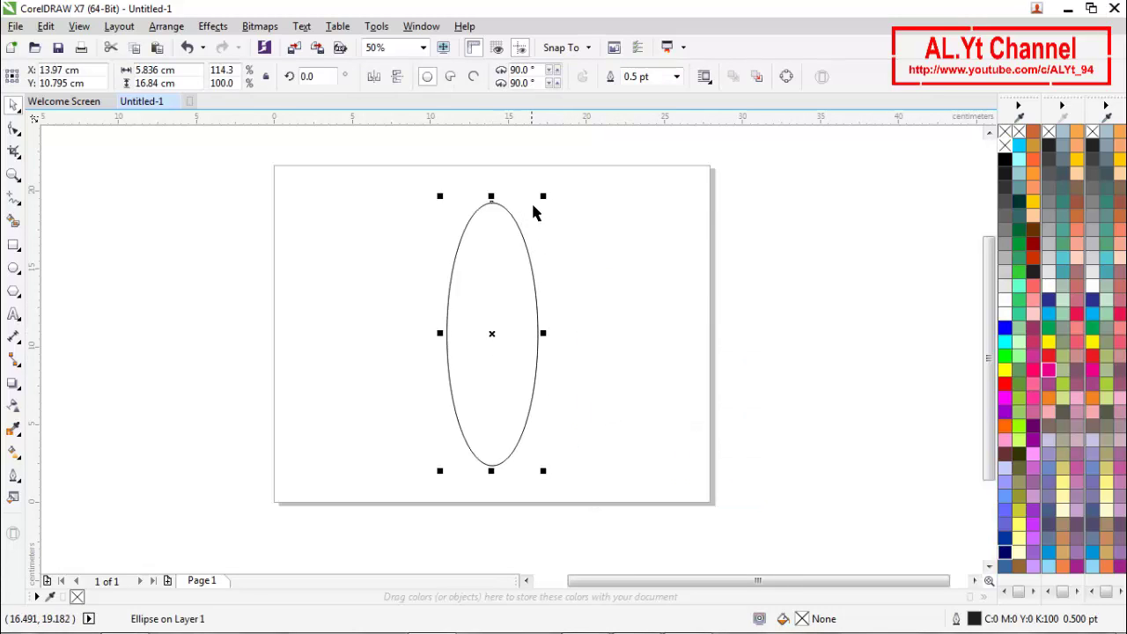
drag(532, 211, 543, 238)
click(594, 235)
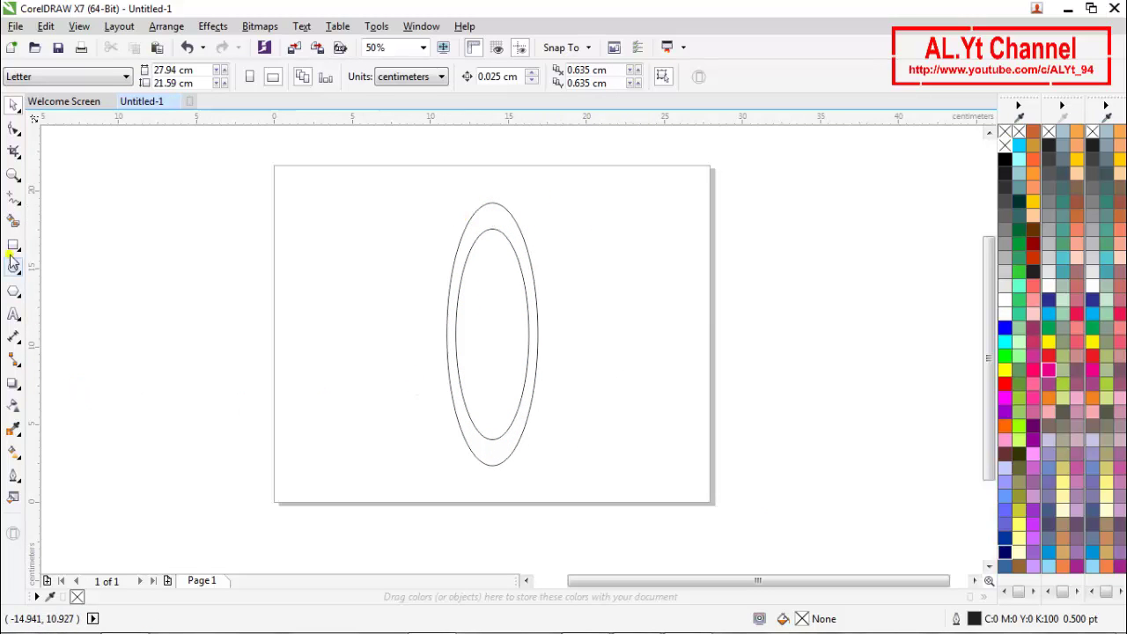
Step: Draw a horizontal straight line about 2.12 cm long in the empty area beside the ellipses
click(13, 198)
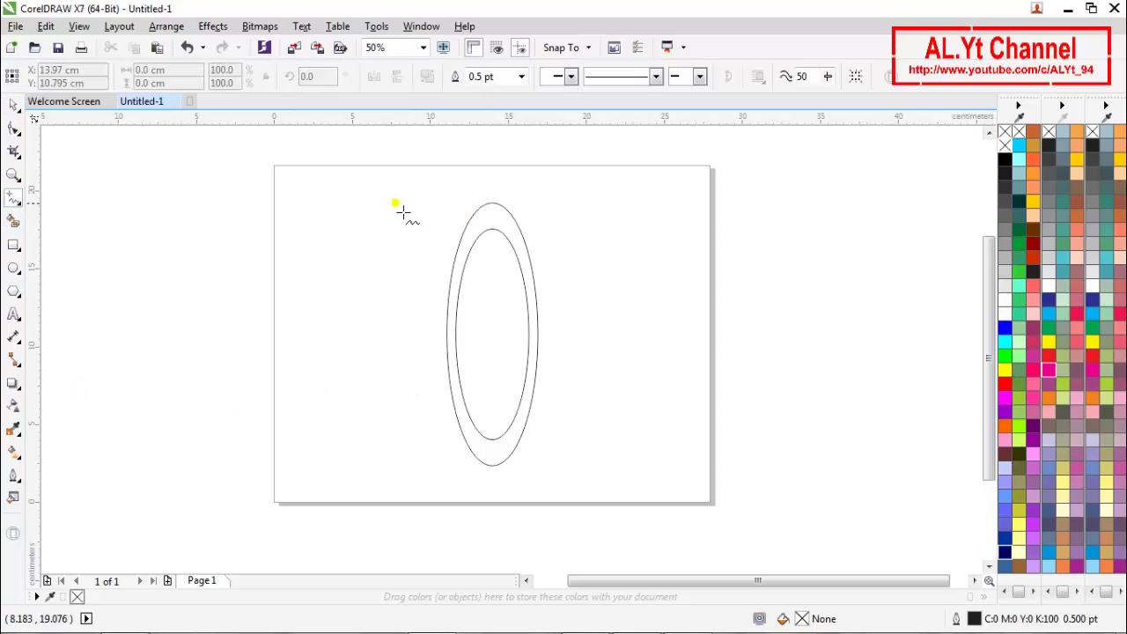
click(310, 263)
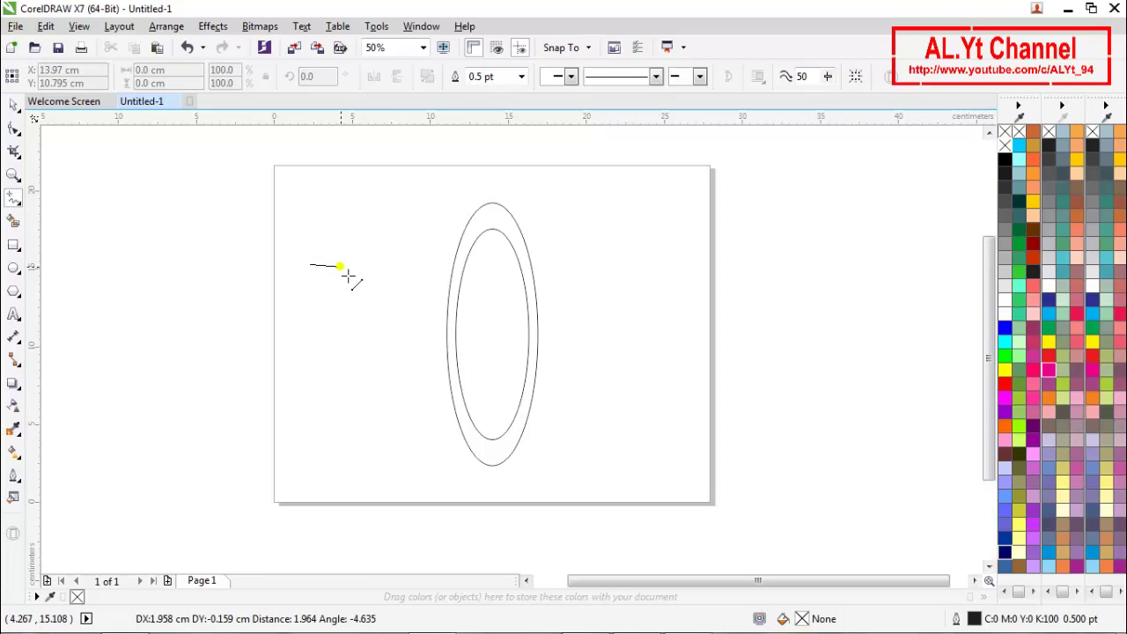
click(344, 263)
key(space)
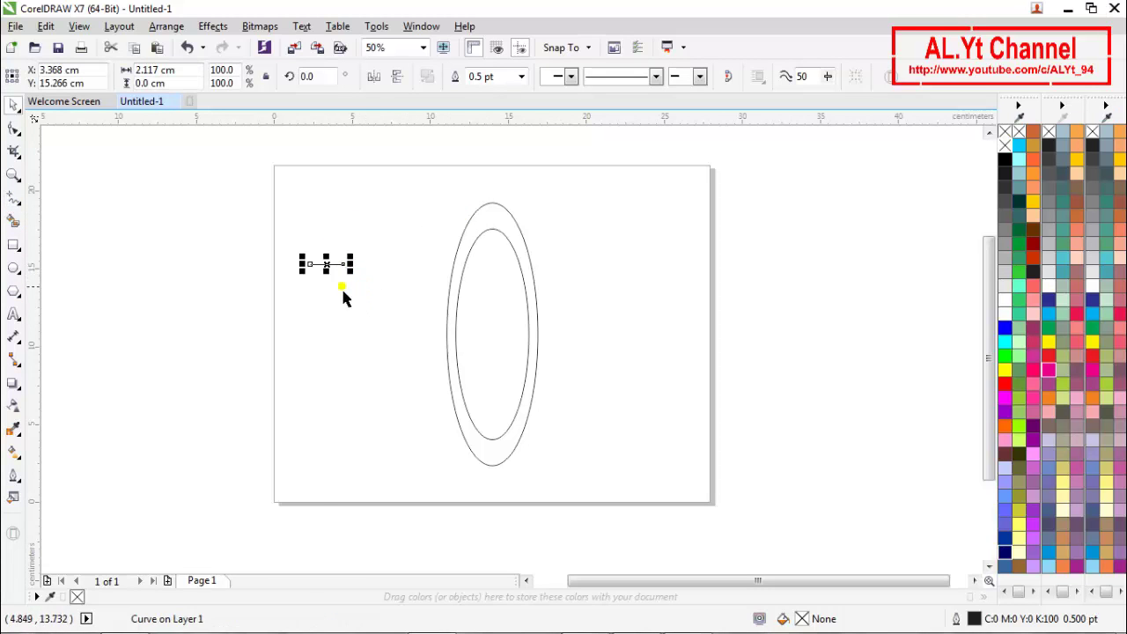
Step: Set the horizontal line's length to 3 cm
scroll(335, 278, up, 1)
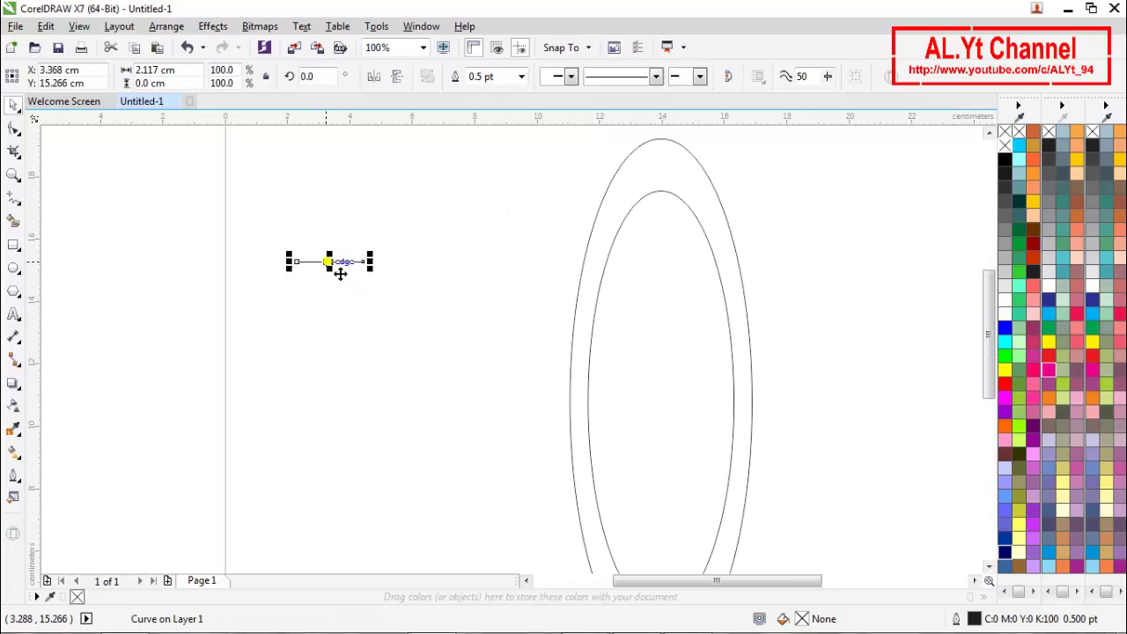
drag(176, 69, 160, 83)
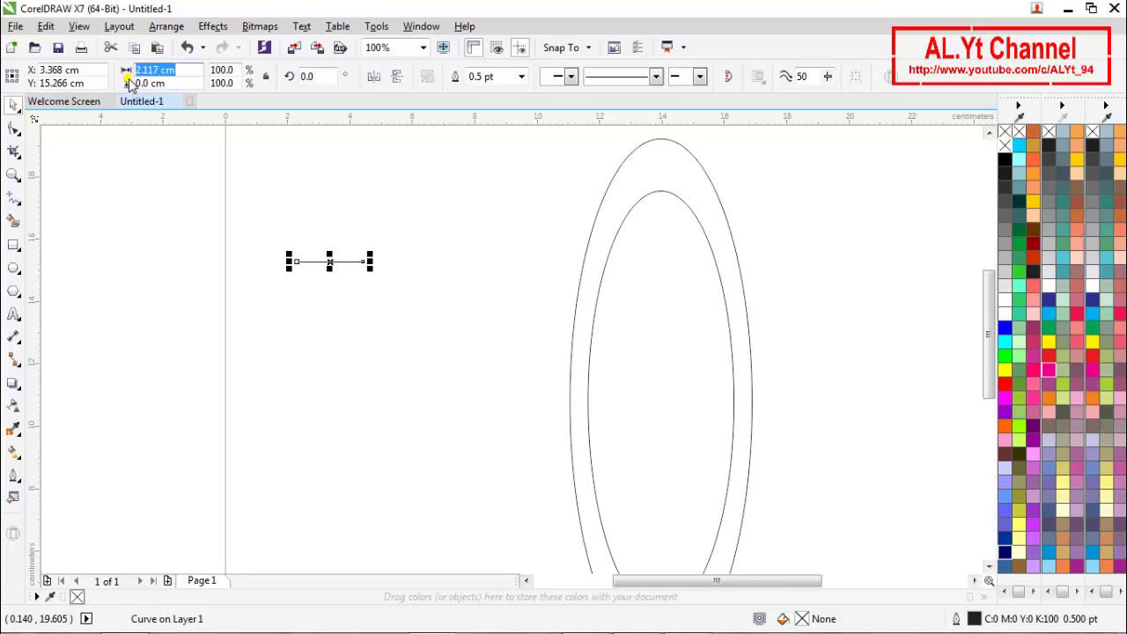
text(3)
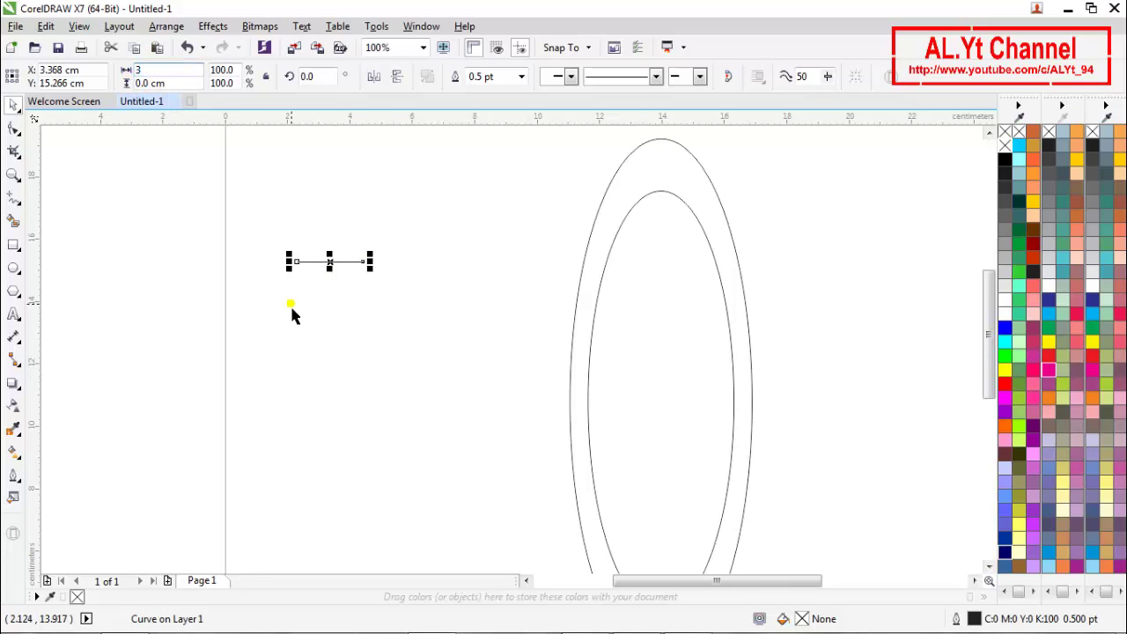
key(Return)
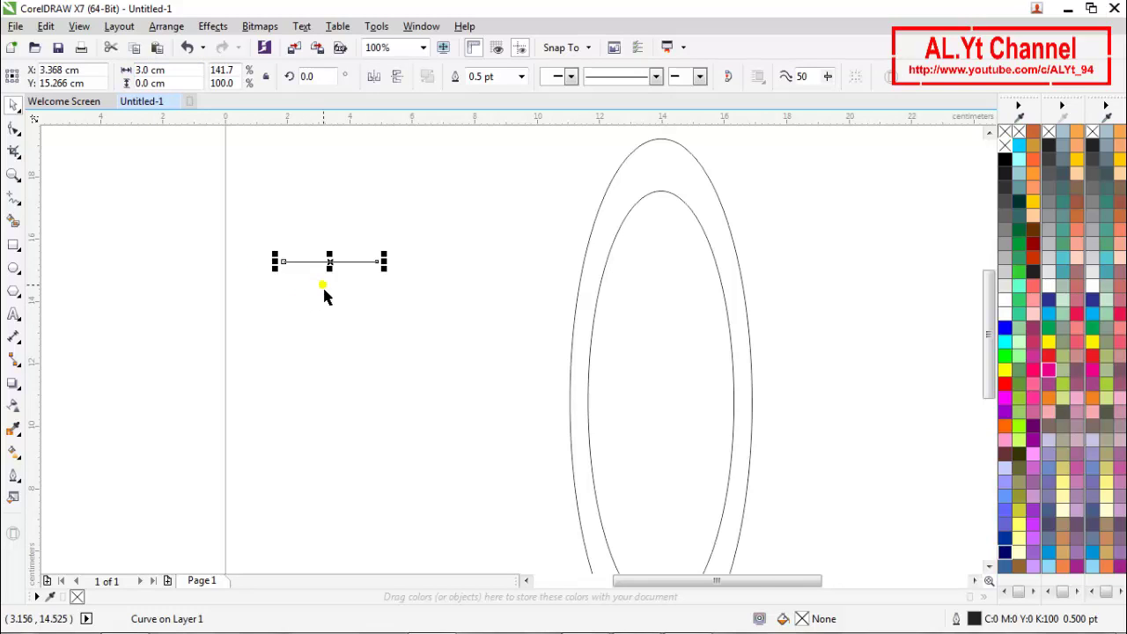
scroll(322, 285, down, 1)
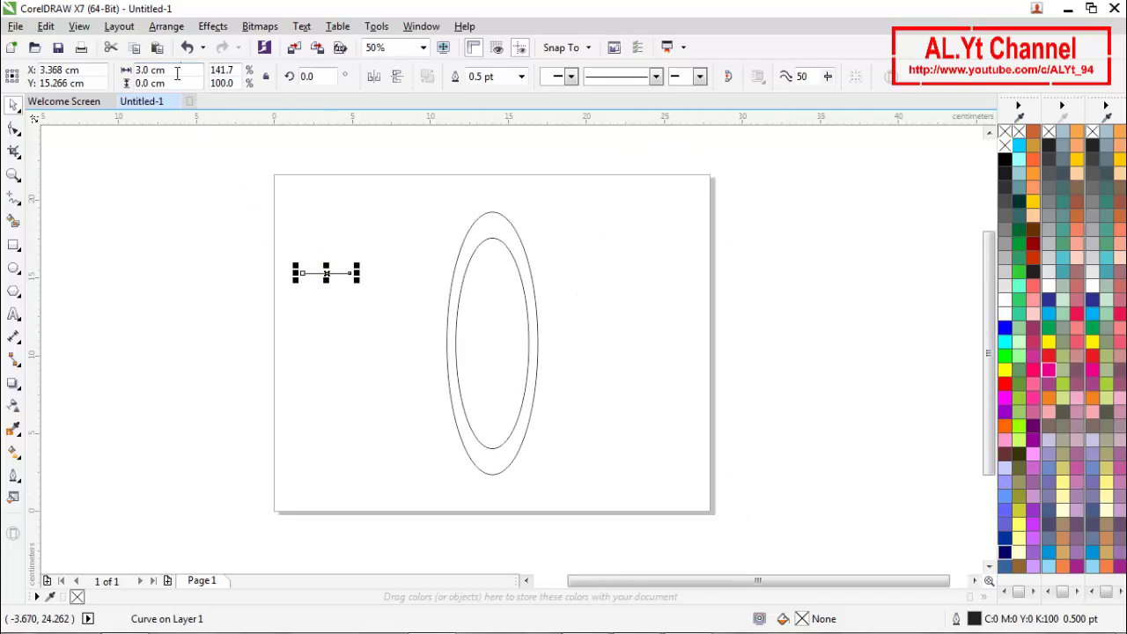
Step: Set the horizontal line's length to 2 cm
drag(163, 71, 129, 72)
text(2)
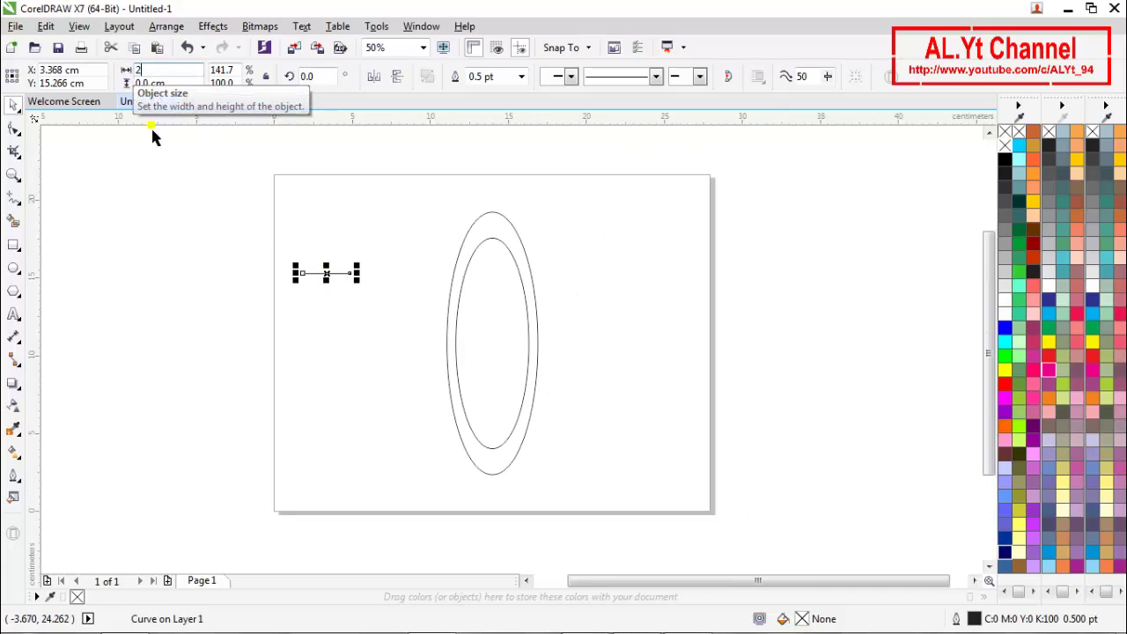
key(Return)
click(333, 312)
click(322, 275)
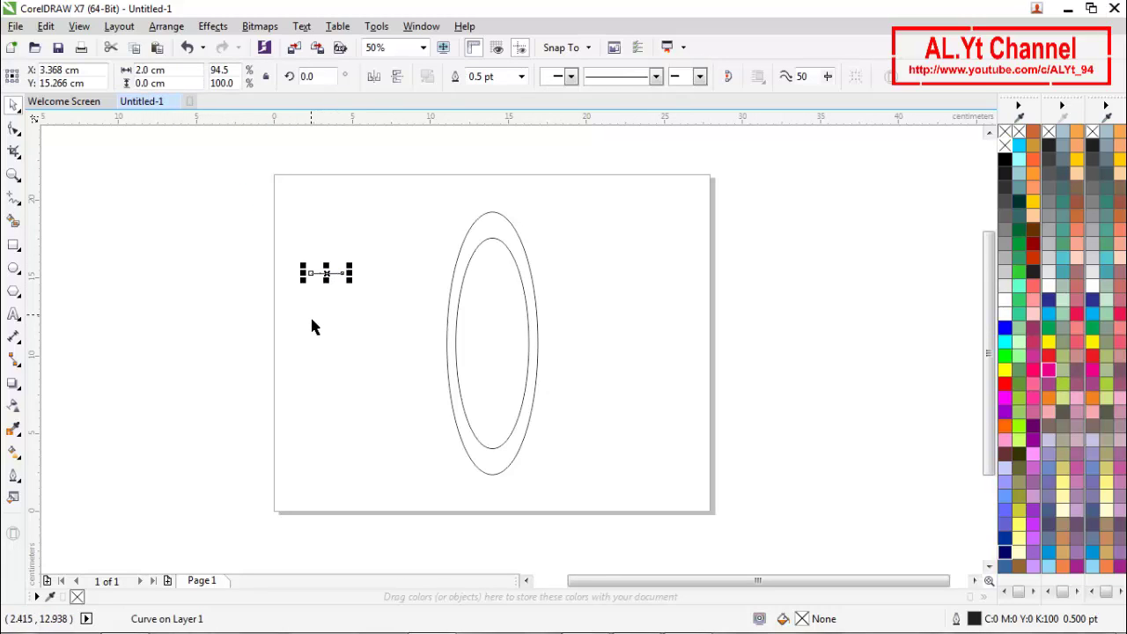
Step: Centre the line on the page, then shift it horizontally so its left end meets the outer ellipse's left edge
key(p)
scroll(481, 361, up, 2)
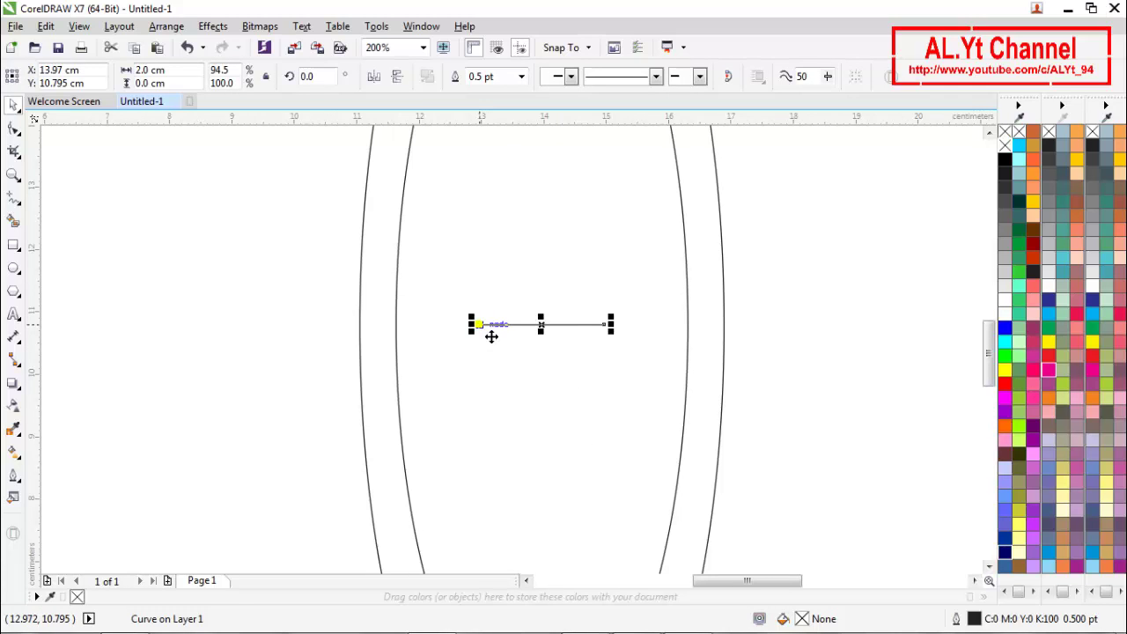
drag(491, 336, 371, 336)
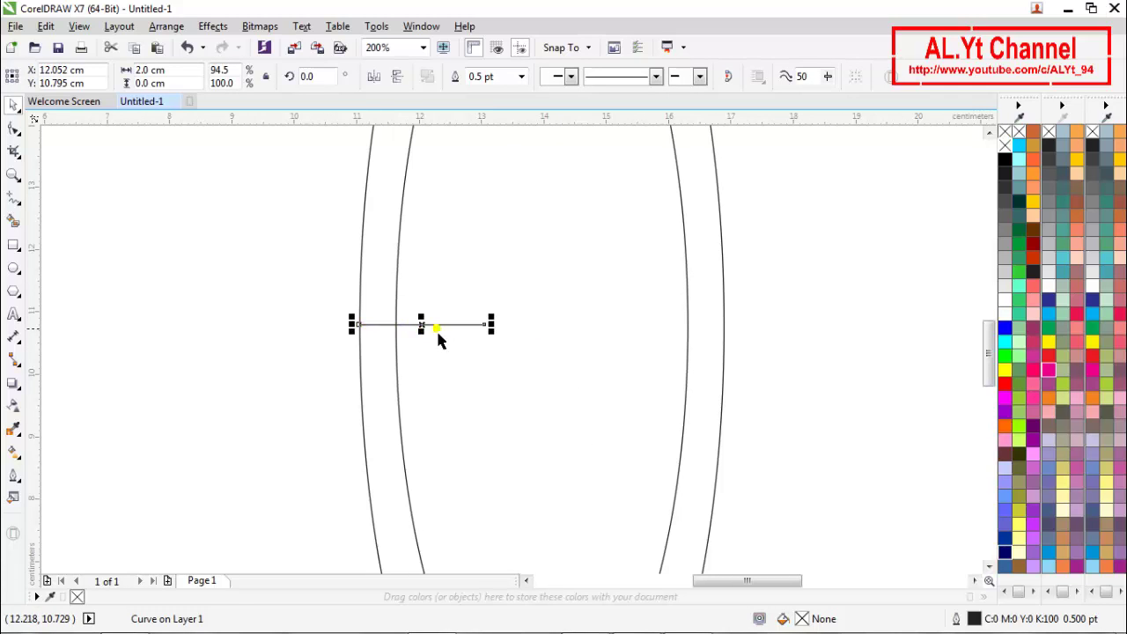
Step: Set the line's length to 1 cm and snap its left end back onto the outer ellipse's left edge
click(148, 70)
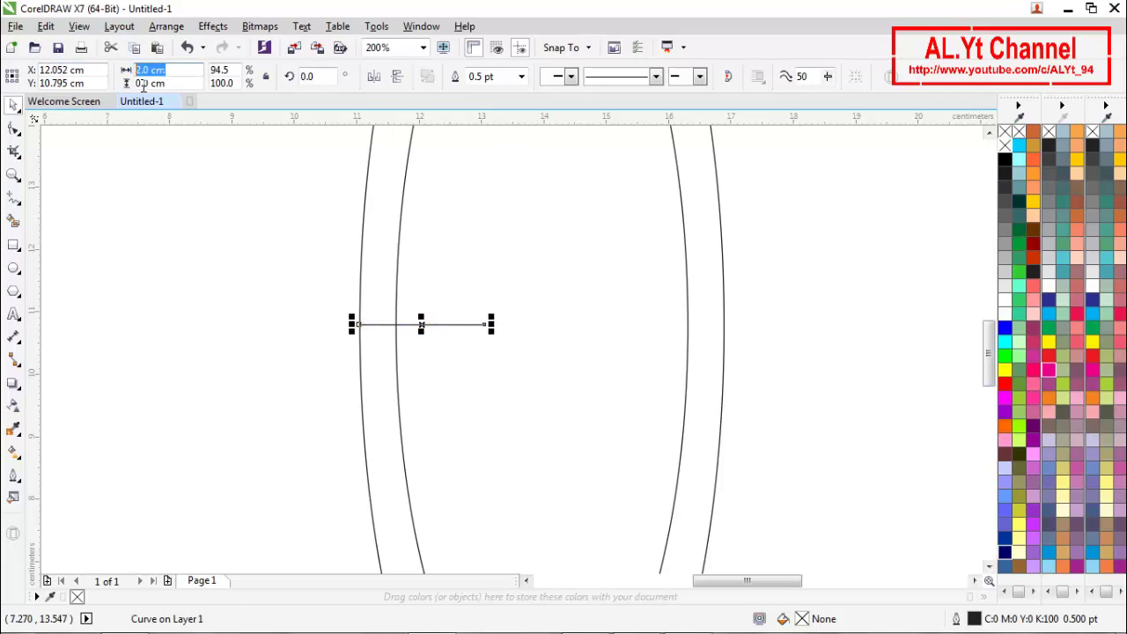
text(1)
key(Return)
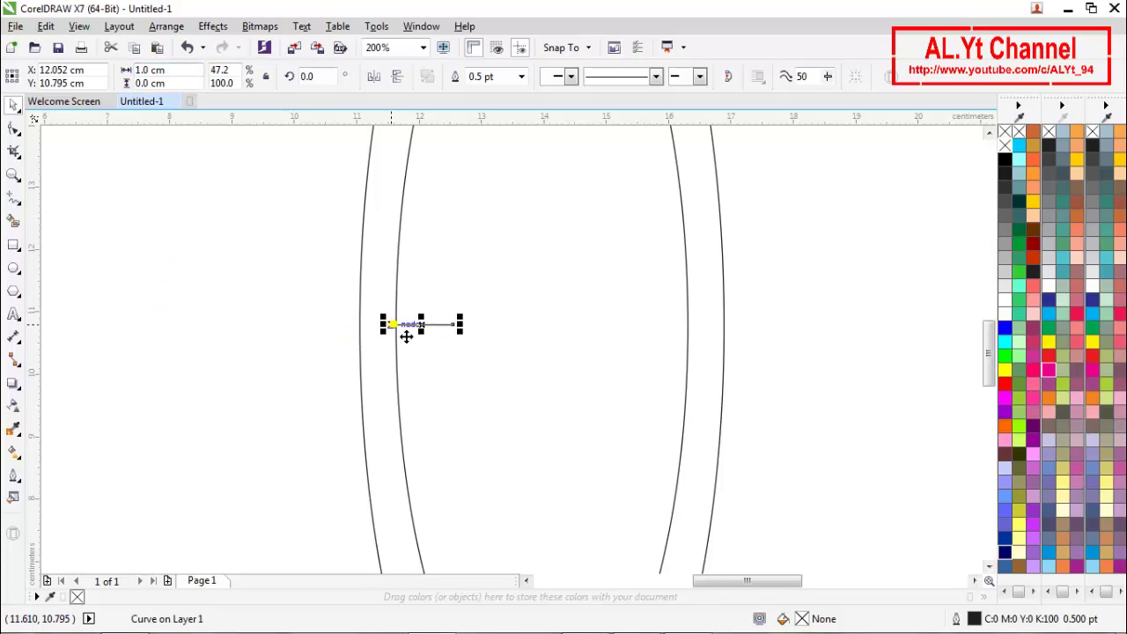
drag(401, 331, 370, 337)
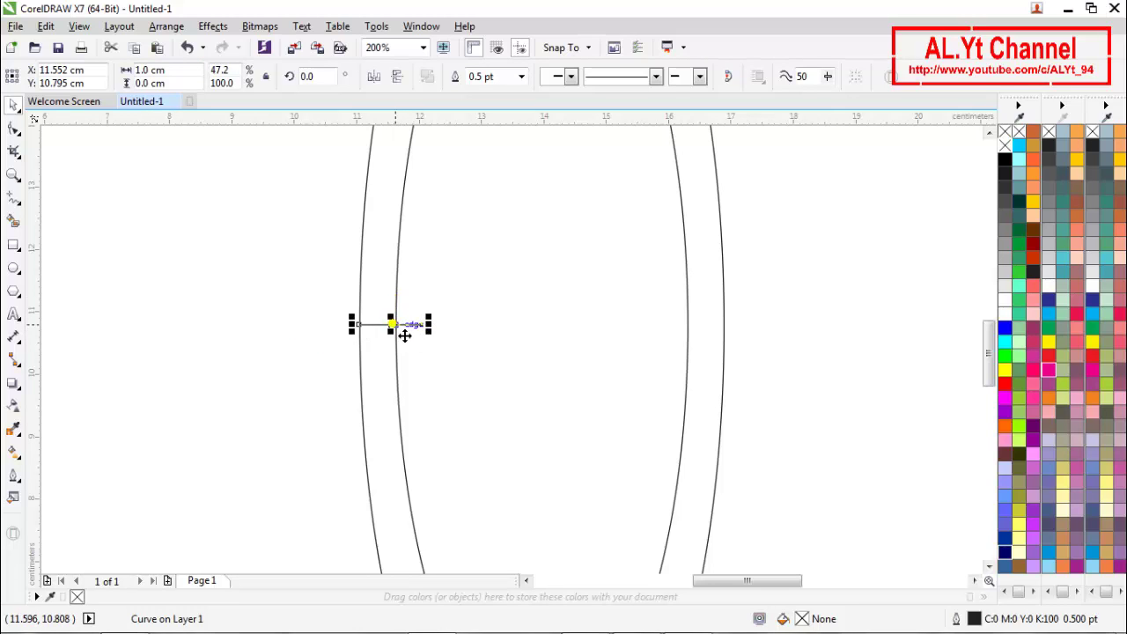
Step: Copy the 1 cm line and paste a duplicate in the same place
right_click(402, 336)
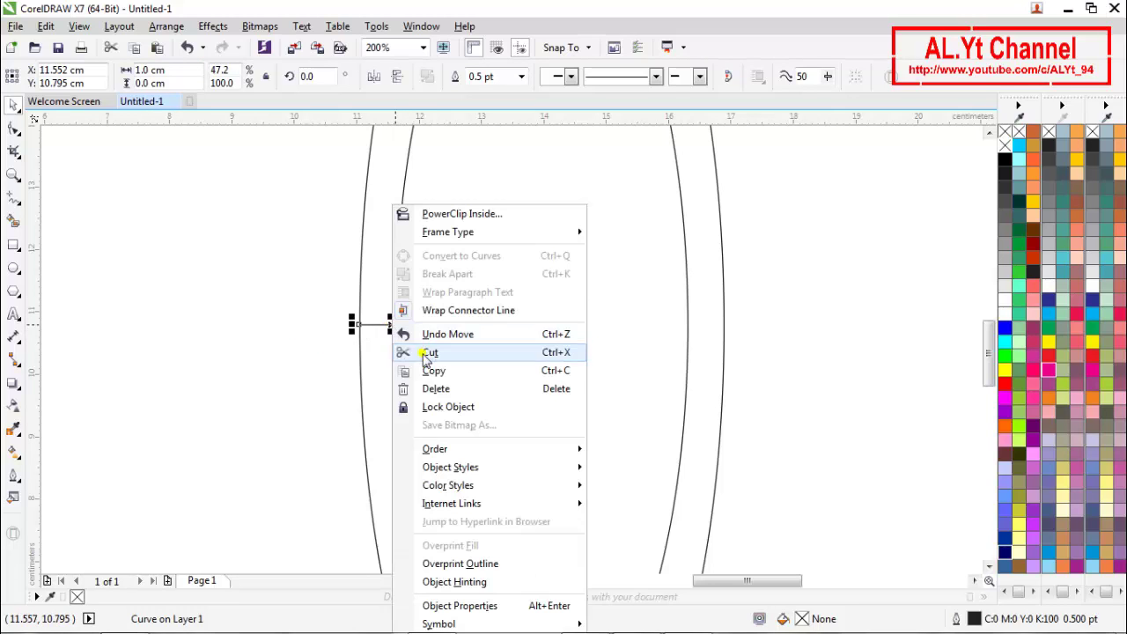
click(412, 370)
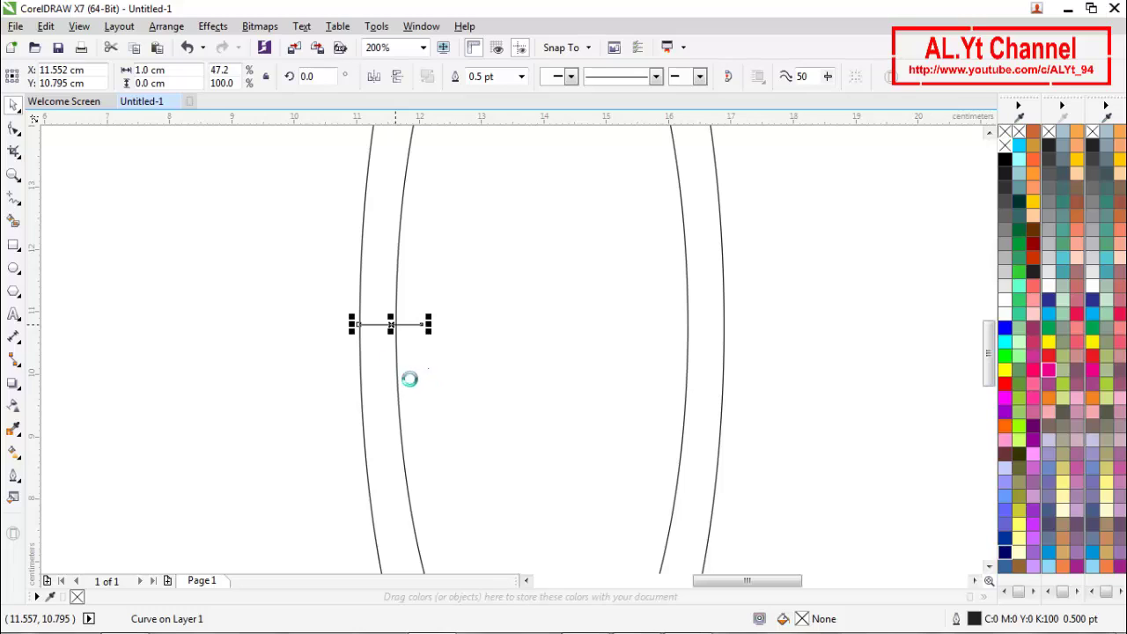
right_click(244, 303)
click(280, 408)
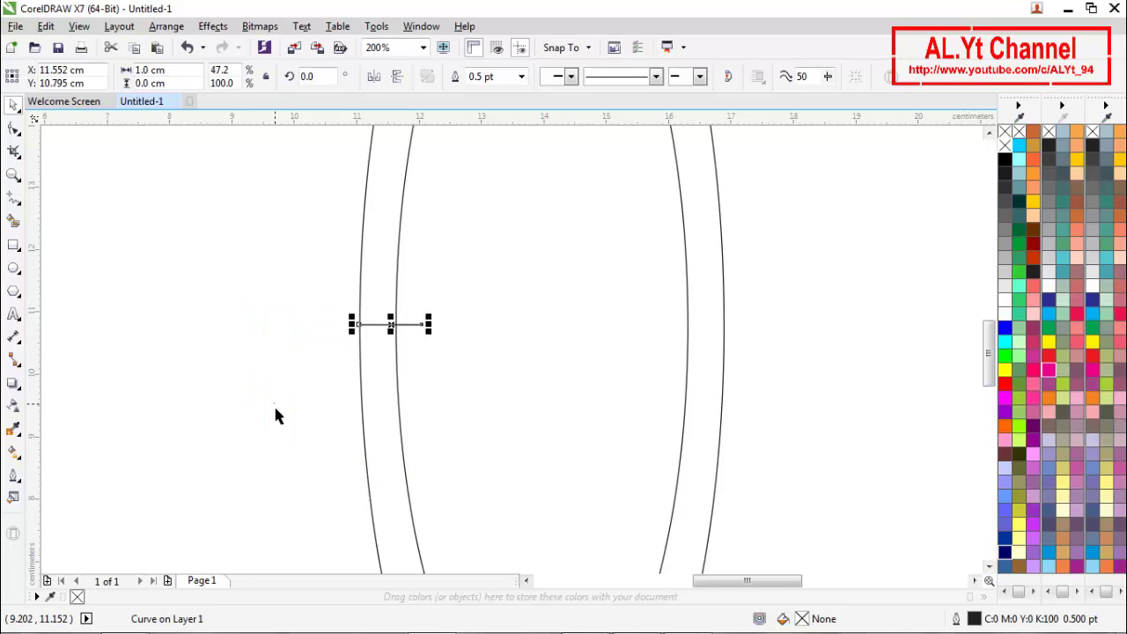
Step: Move the duplicate line horizontally to the inside of the inner ellipse and rotate it 90 degrees
scroll(396, 333, down, 1)
scroll(395, 335, up, 1)
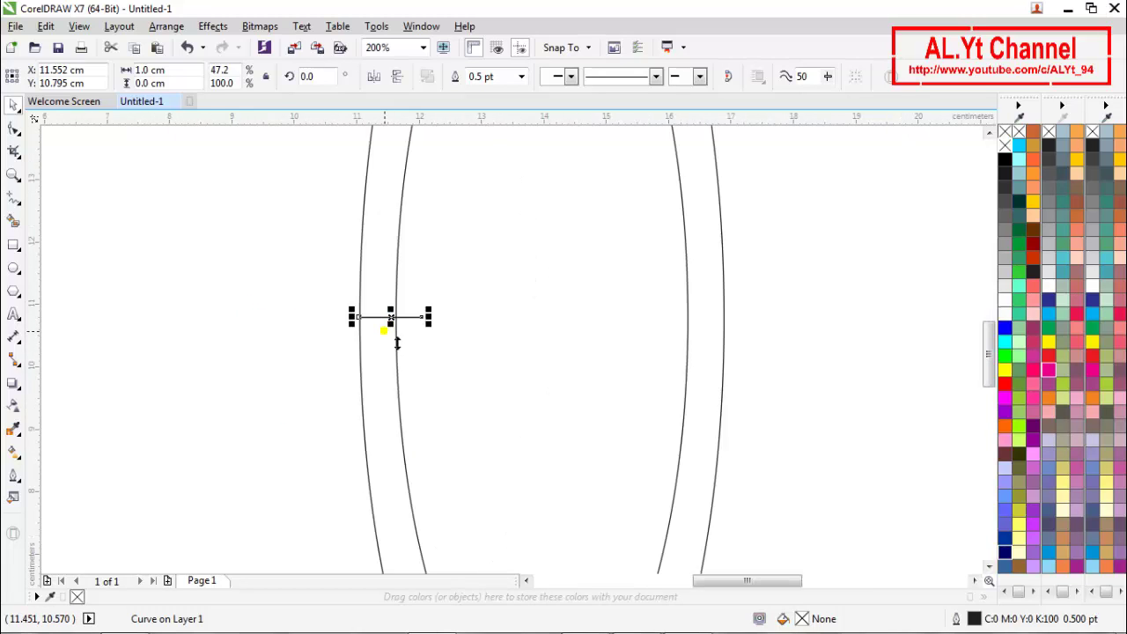
drag(403, 331, 527, 331)
double_click(308, 77)
text(9)
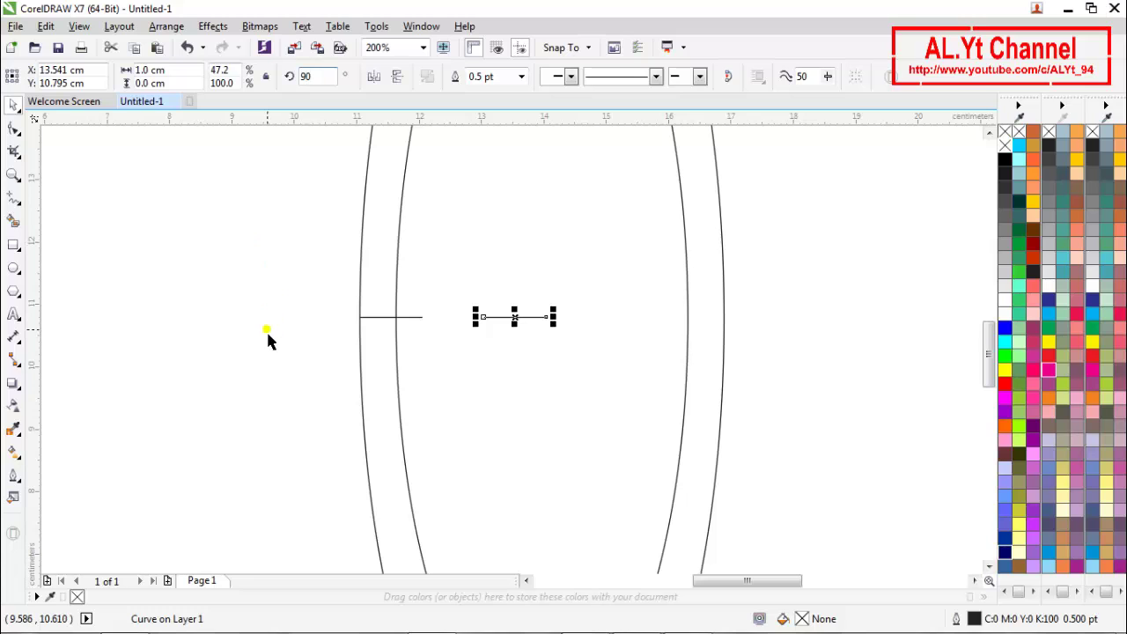
text(0)
key(Return)
Step: Align the bottom end of the vertical line with the bottom edge of the outer ellipse
scroll(438, 318, down, 1)
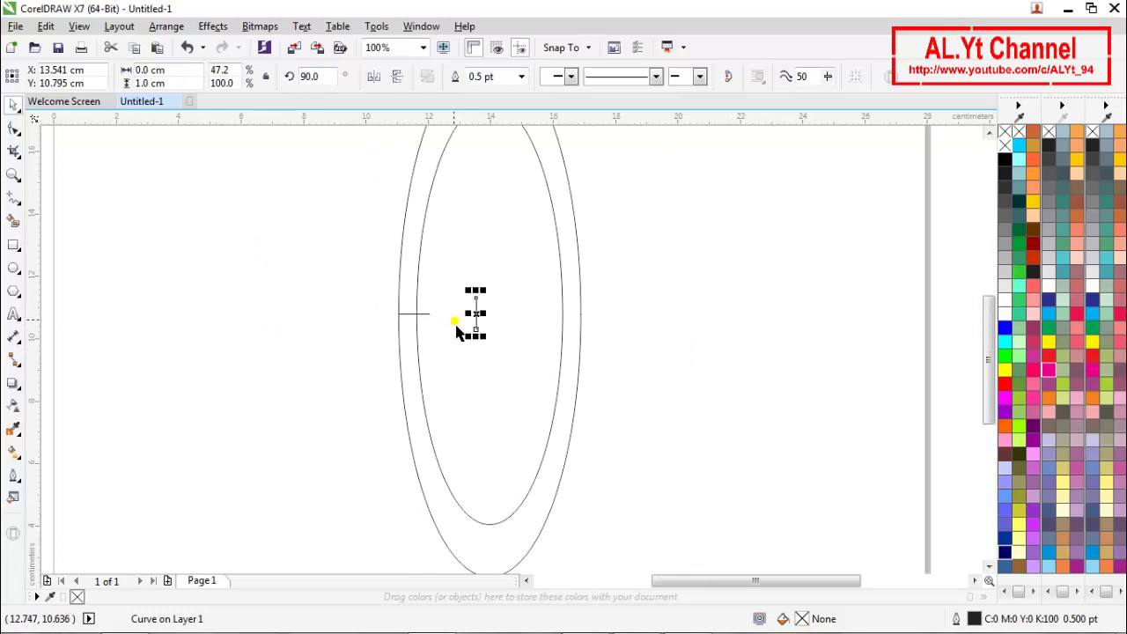
scroll(447, 370, down, 1)
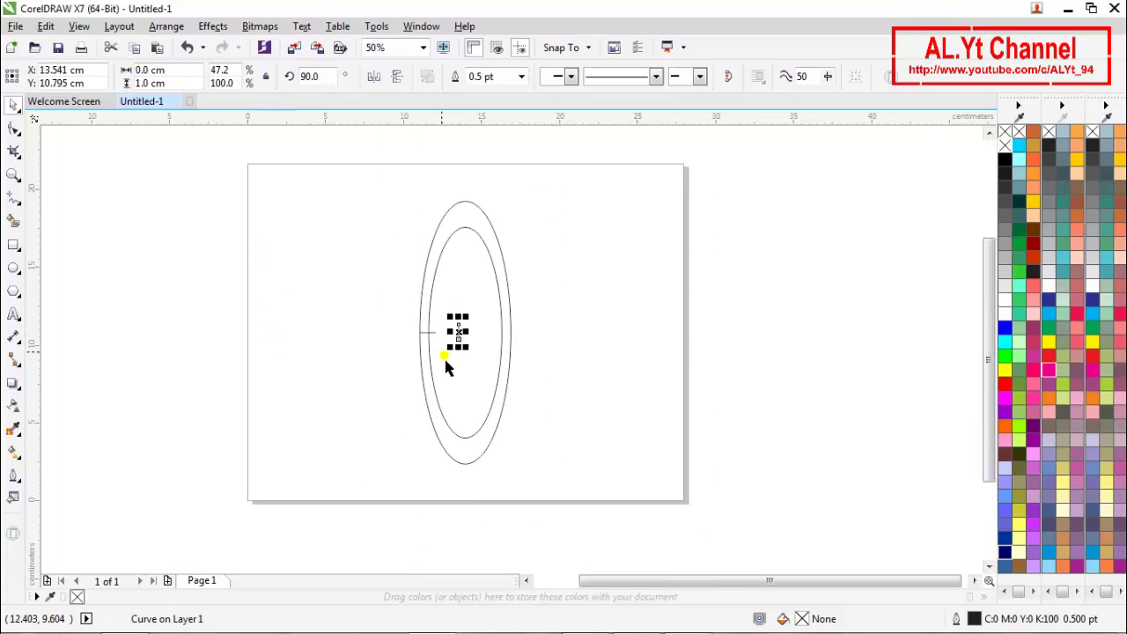
shift+click(467, 461)
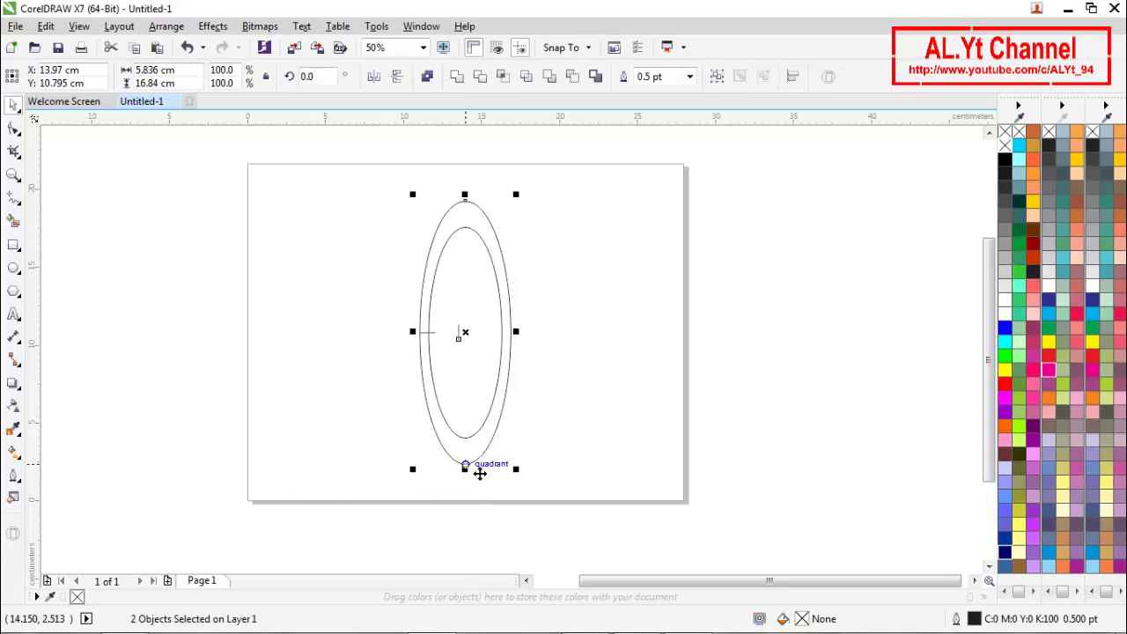
click(788, 78)
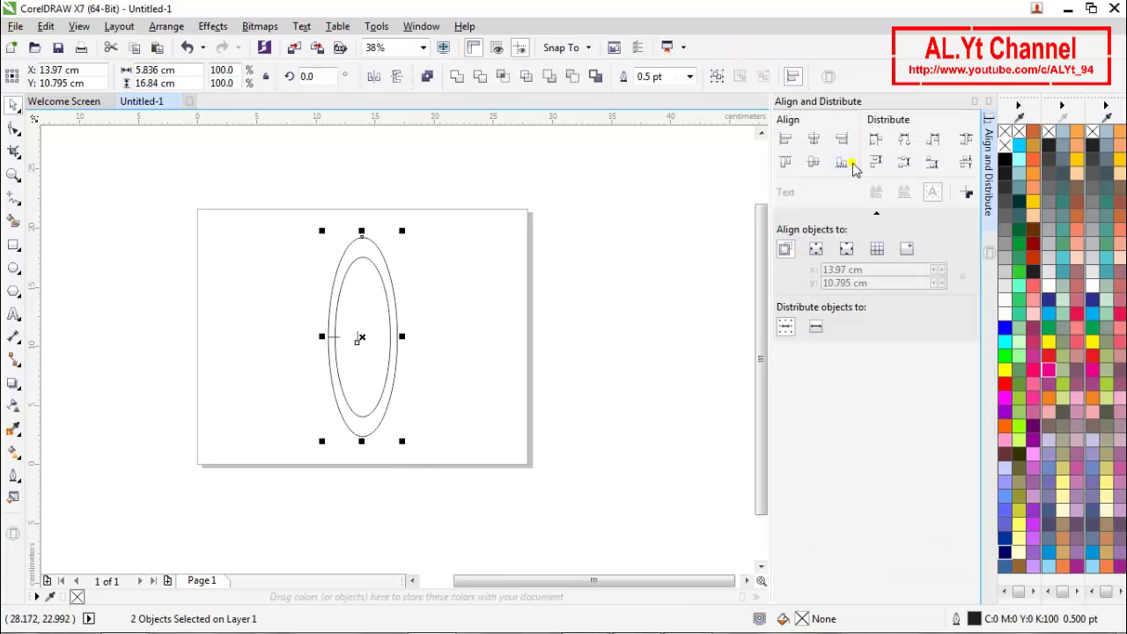
click(840, 163)
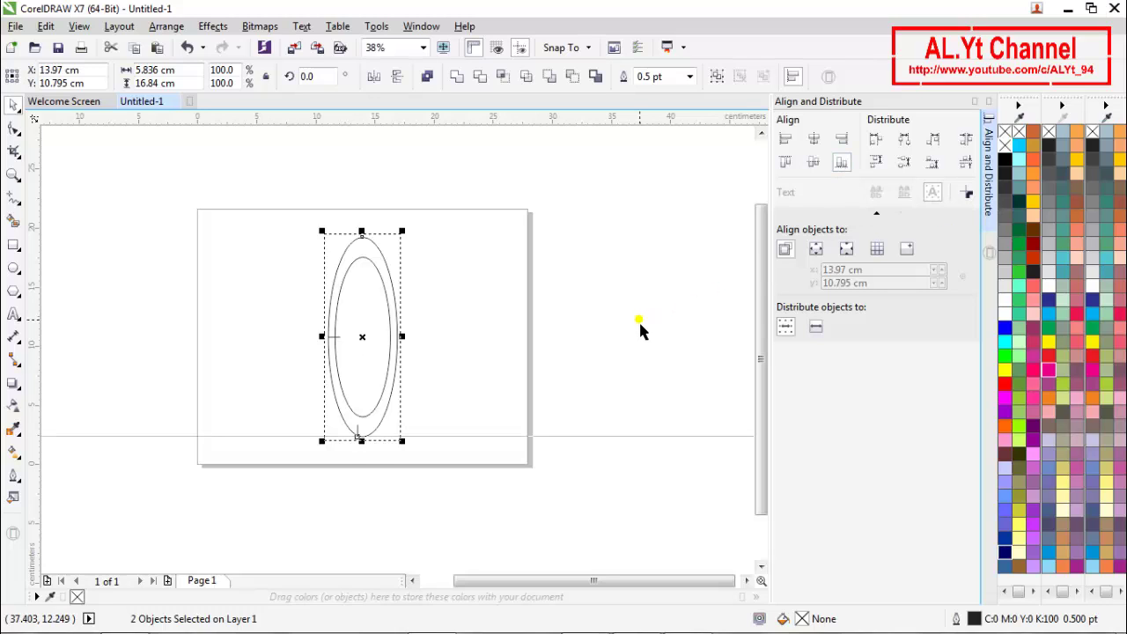
click(812, 164)
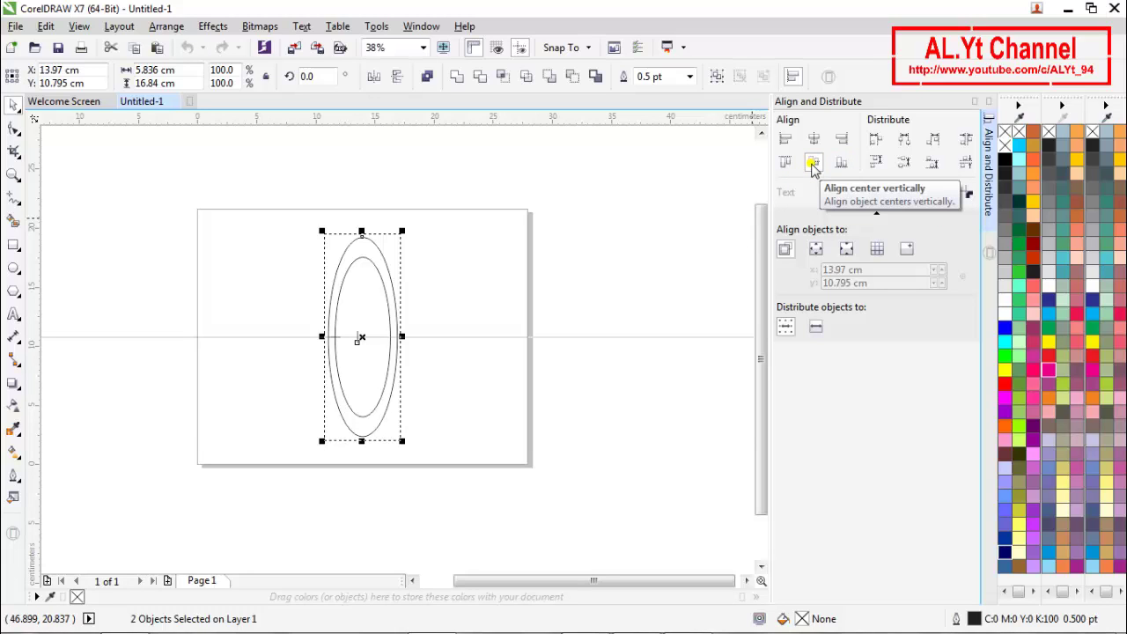
click(841, 164)
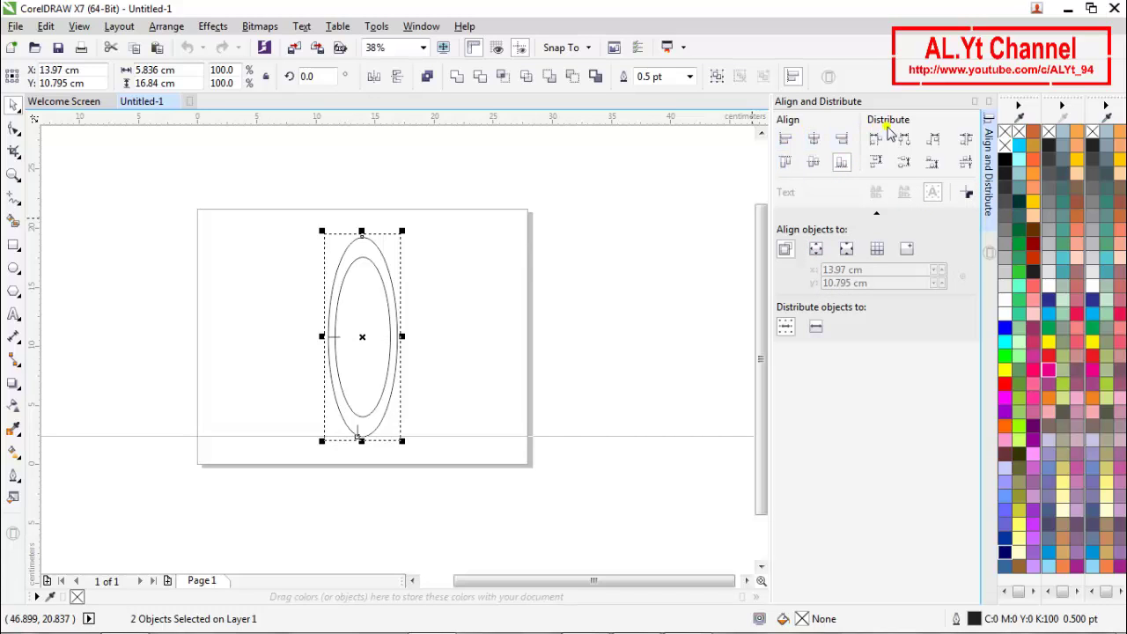
click(621, 266)
Step: Select both ellipses and both lines and centre them all on the page
scroll(327, 357, up, 2)
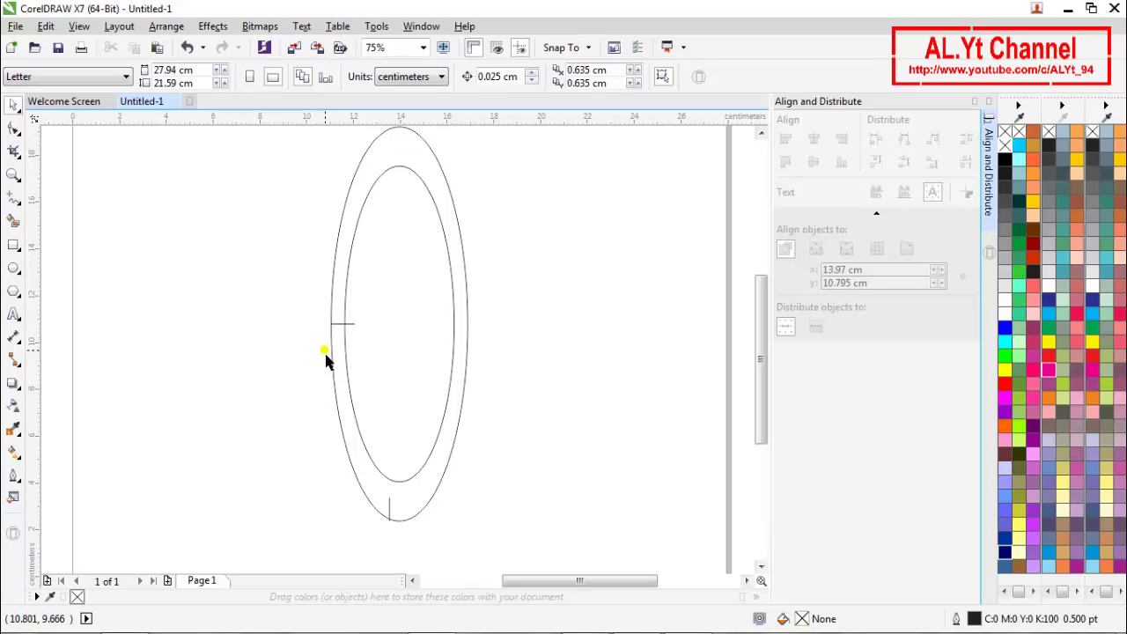
scroll(394, 317, down, 4)
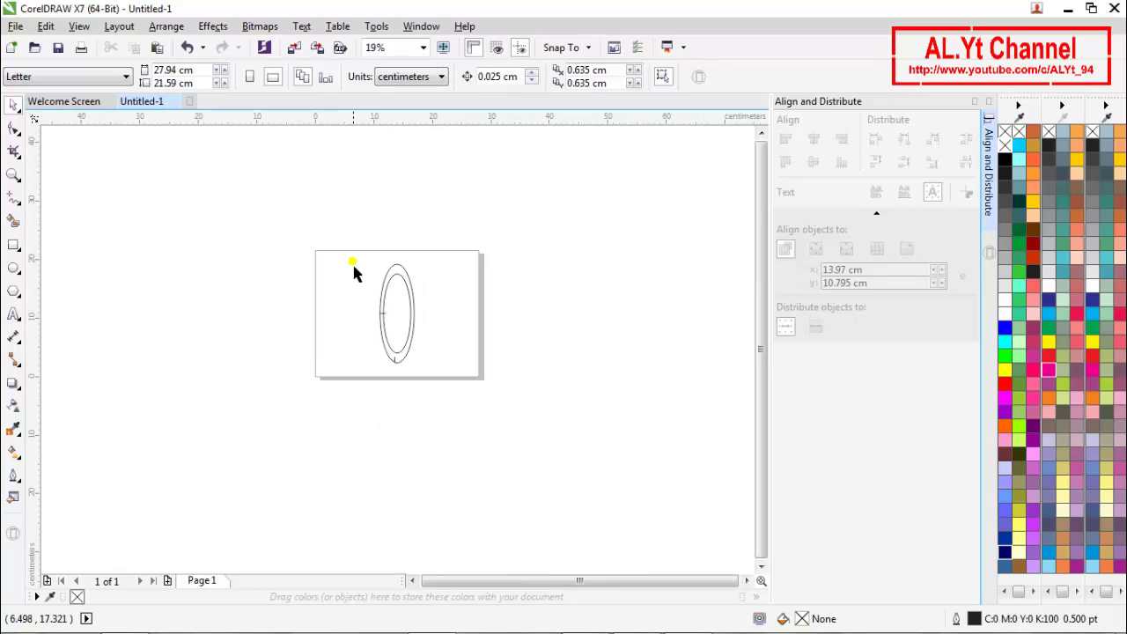
drag(352, 245, 454, 392)
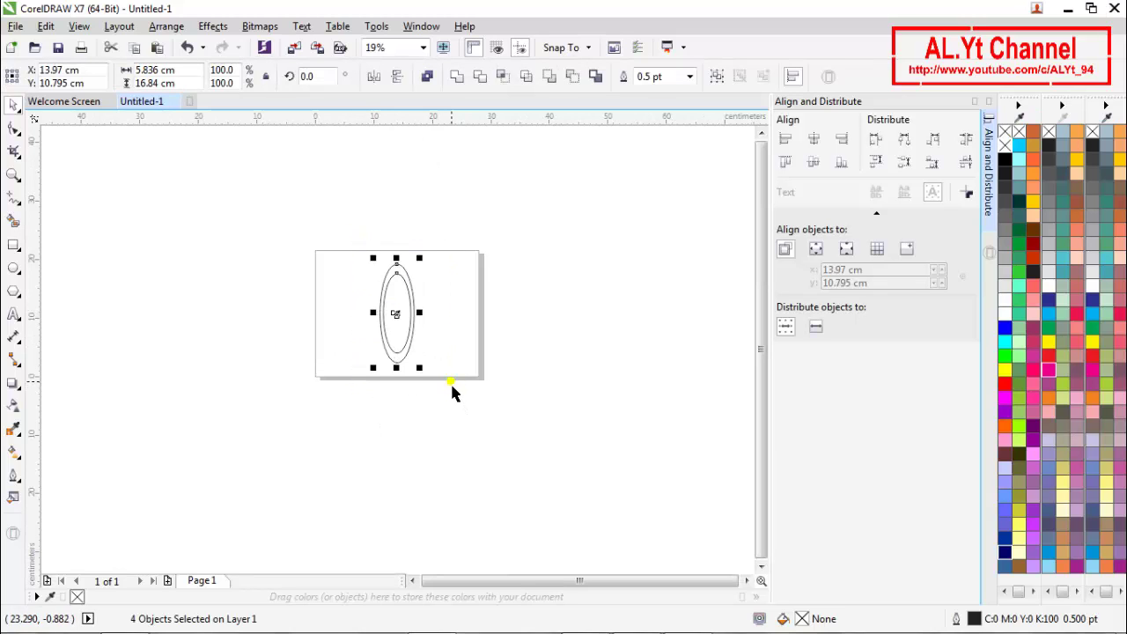
click(458, 352)
scroll(389, 348, up, 4)
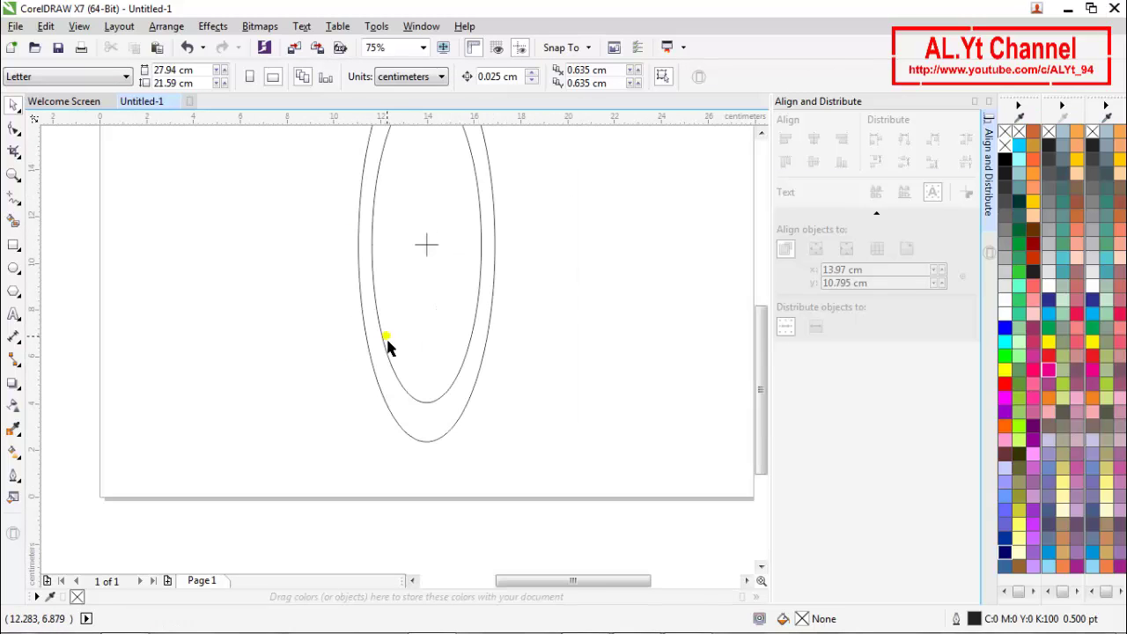
Step: Align the left end of the horizontal line with the left edge of the outer ellipse
click(425, 248)
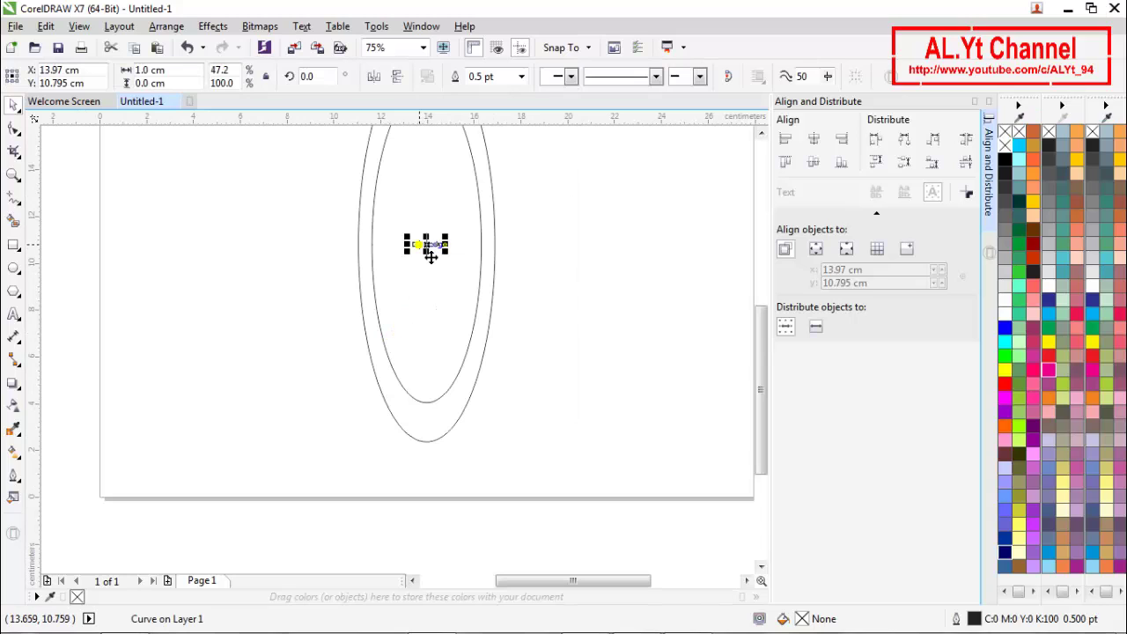
shift+click(359, 248)
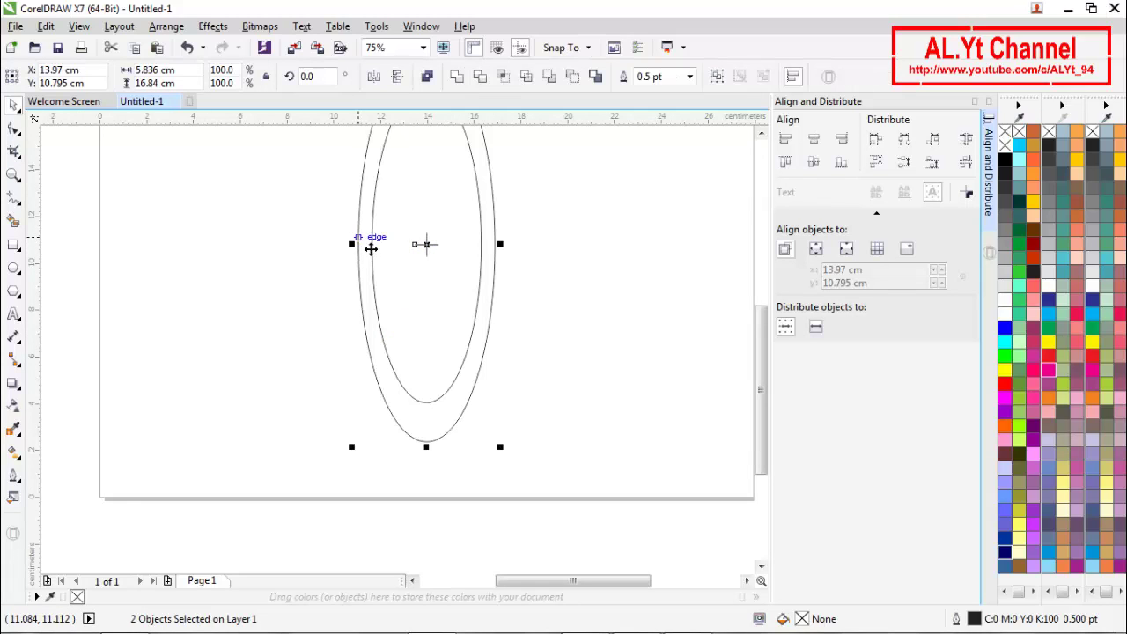
click(786, 139)
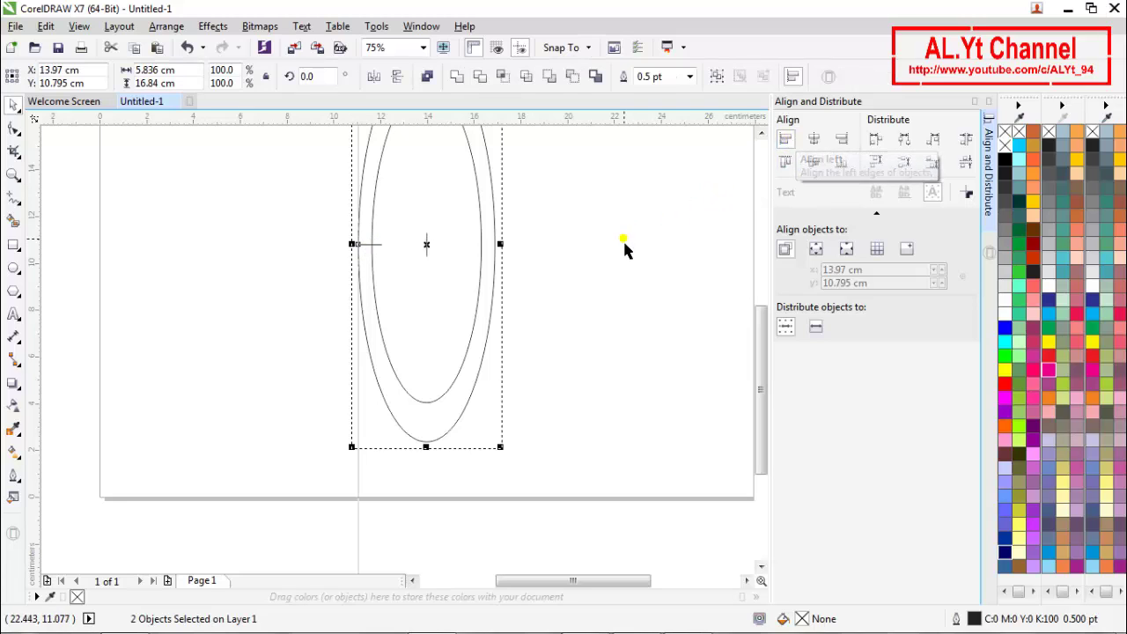
click(468, 263)
Step: Align the centred vertical line's lower end with the bottom edge of the outer ellipse
click(426, 250)
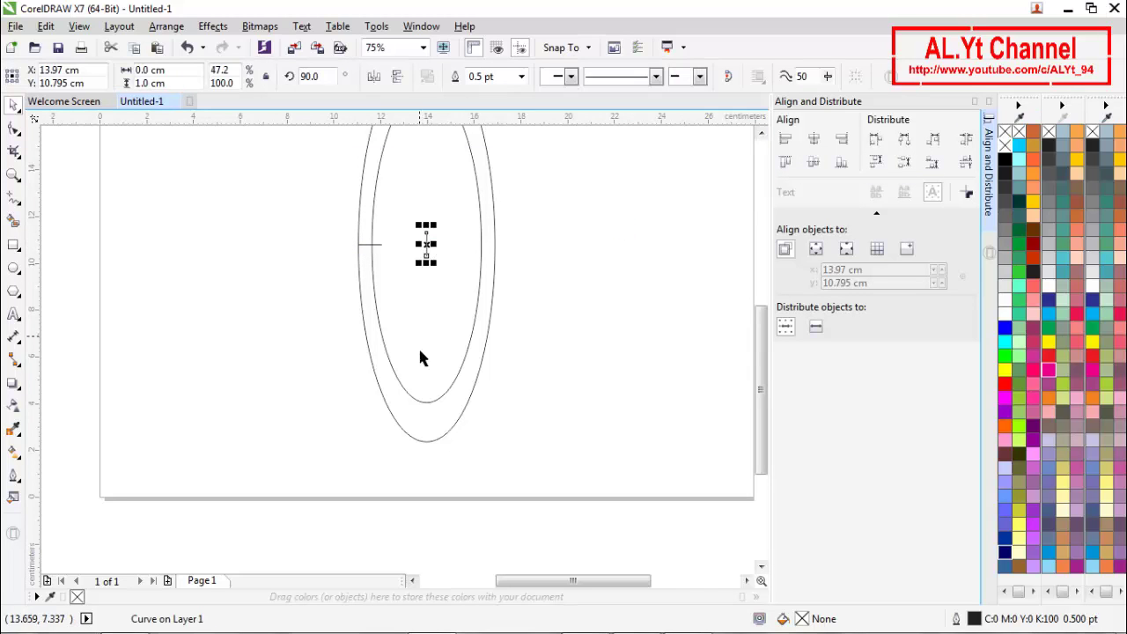
shift+click(432, 442)
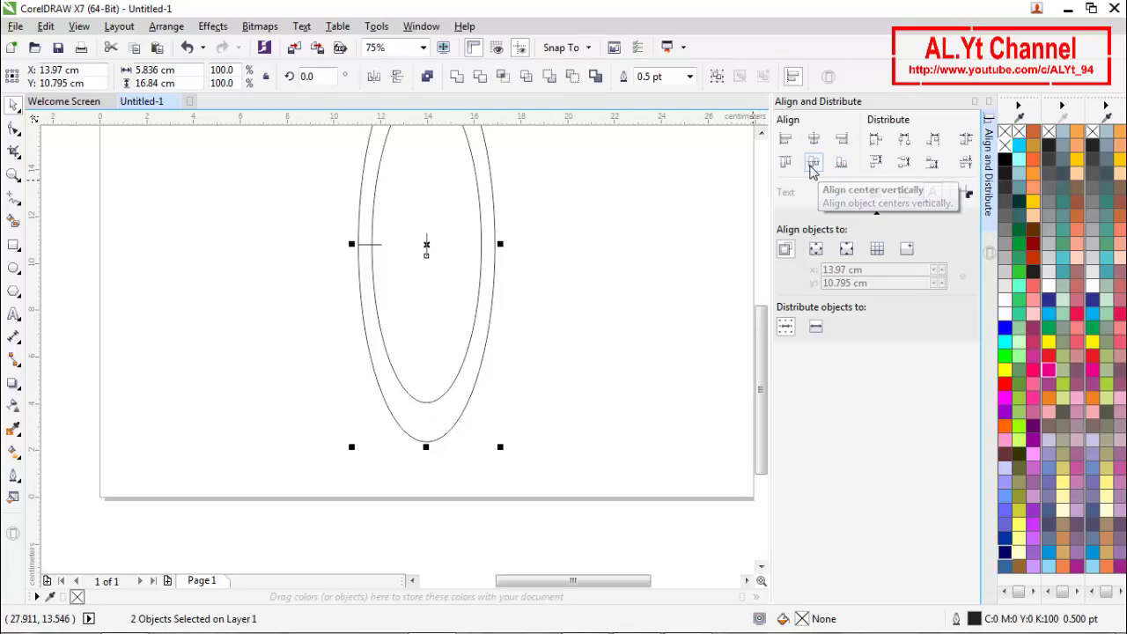
click(842, 162)
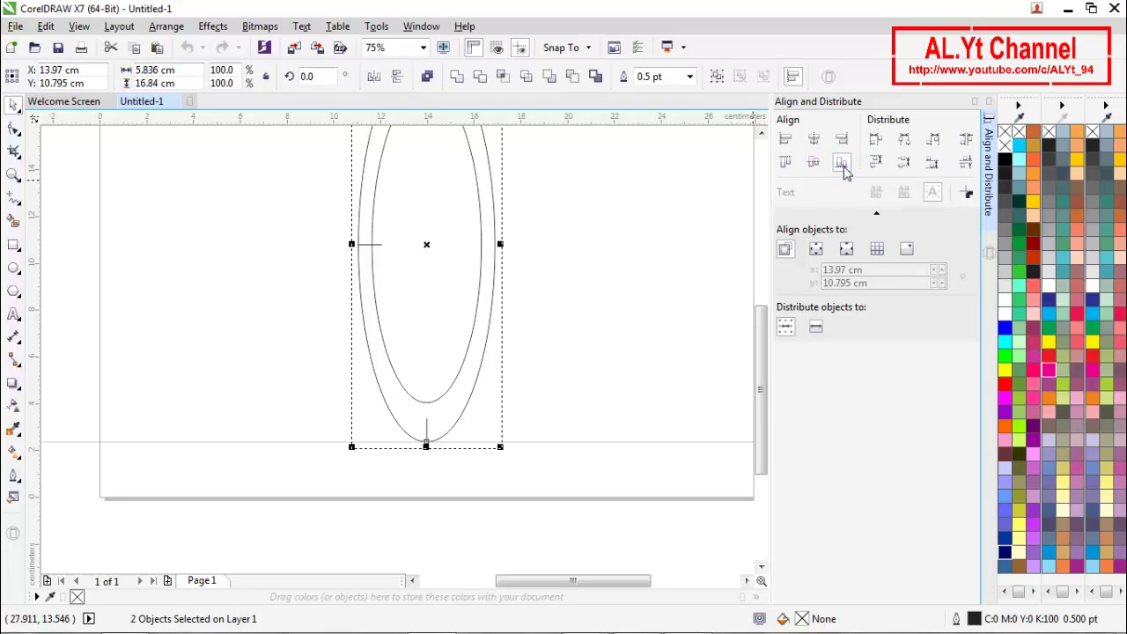
click(659, 302)
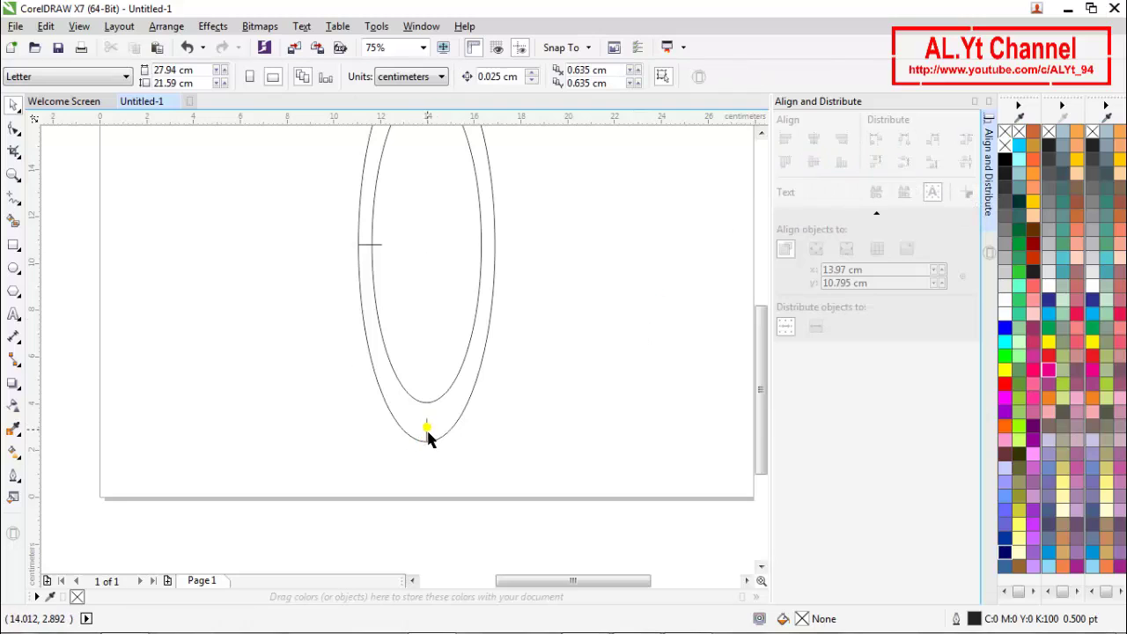
Step: Stretch the inner ellipse vertically about its centre to about 14.84 cm, bringing its bottom edge to the vertical line's upper end
scroll(419, 407, up, 3)
click(447, 398)
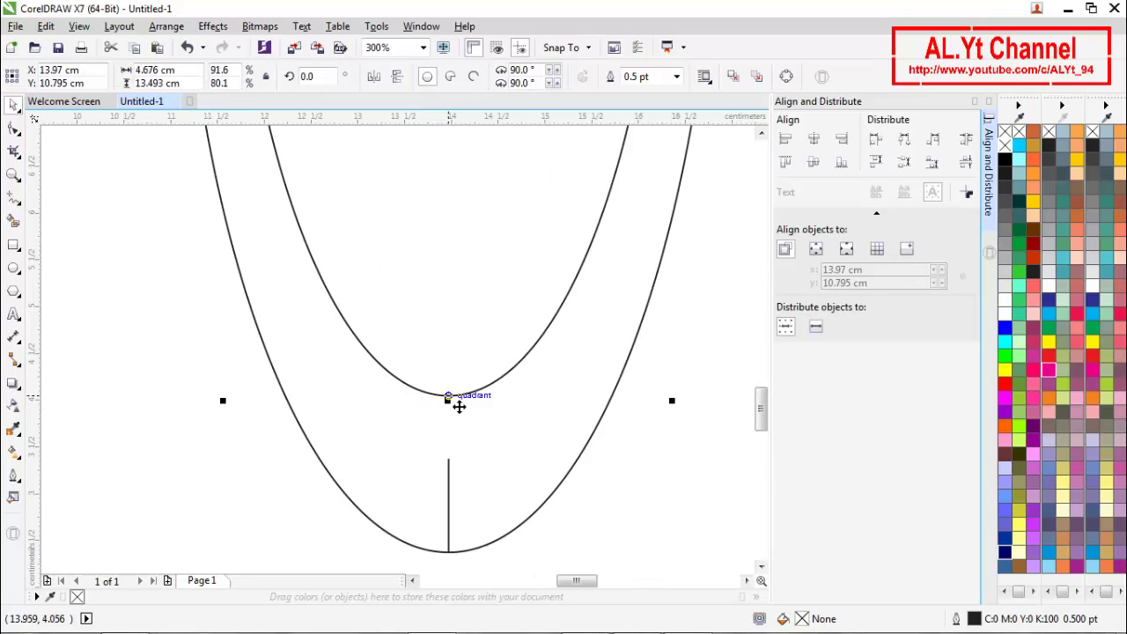
scroll(447, 421, up, 1)
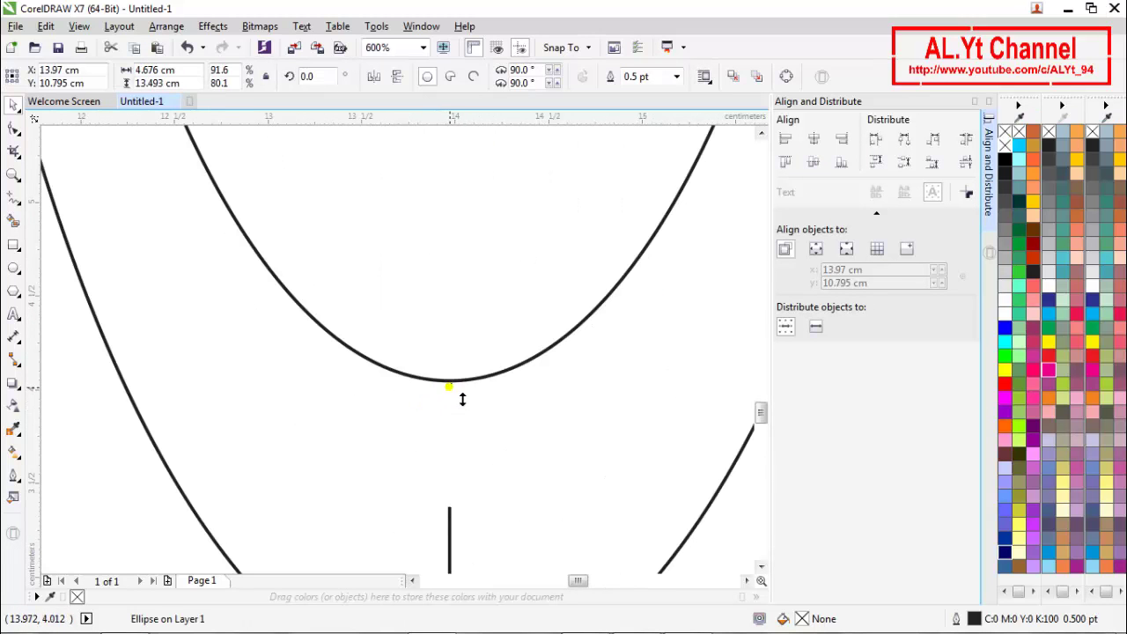
drag(448, 386, 428, 446)
scroll(433, 443, down, 3)
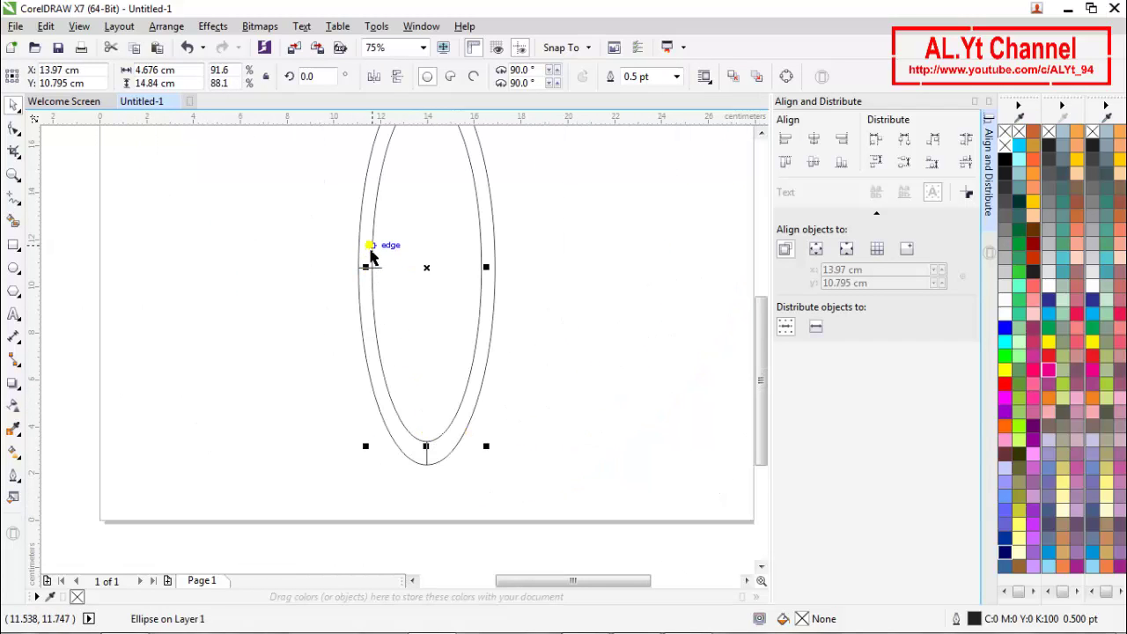
Step: Narrow the inner ellipse about its centre to about 3.84 cm wide, bringing its left edge to the horizontal line's right end
scroll(370, 255, up, 2)
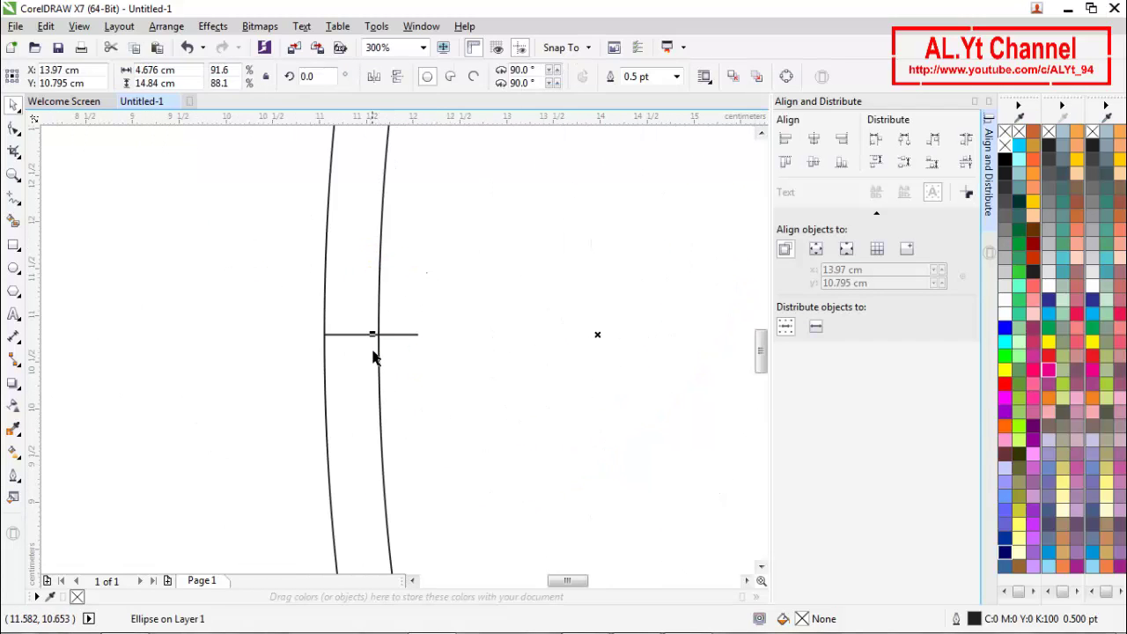
scroll(374, 358, up, 2)
drag(405, 315, 559, 319)
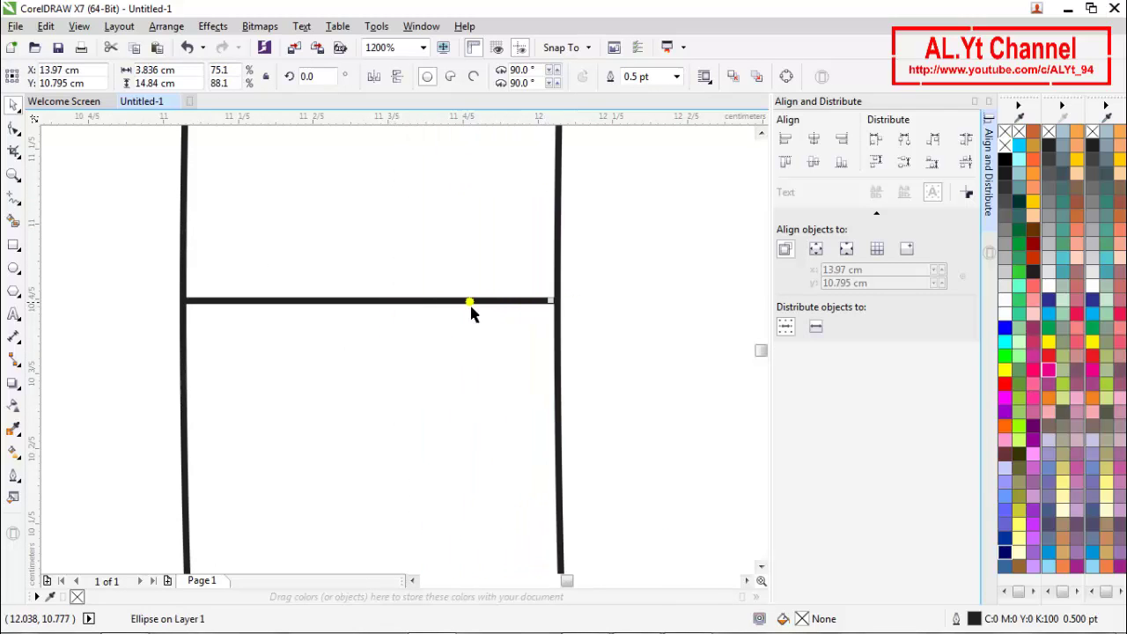
scroll(334, 260, down, 5)
click(360, 205)
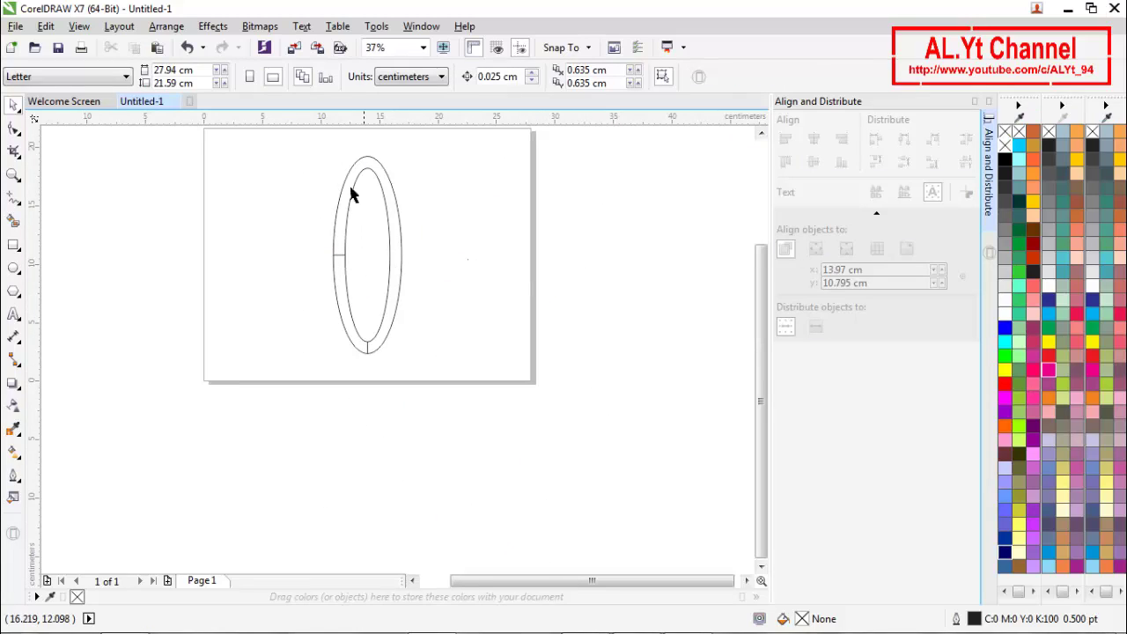
scroll(355, 357, up, 4)
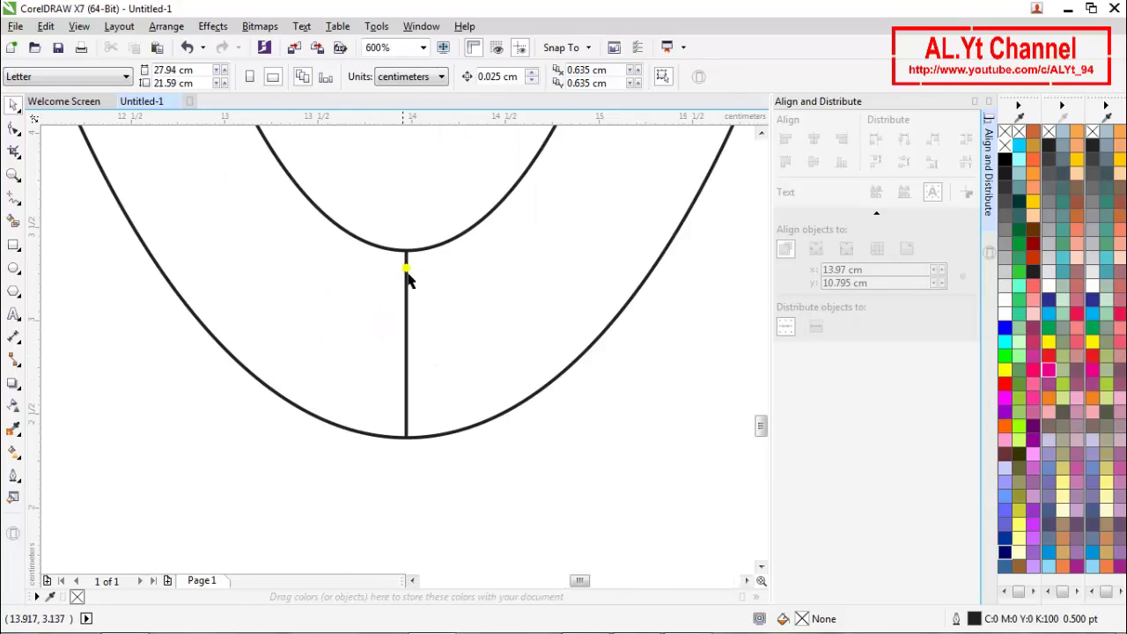
scroll(411, 271, down, 4)
scroll(386, 184, up, 3)
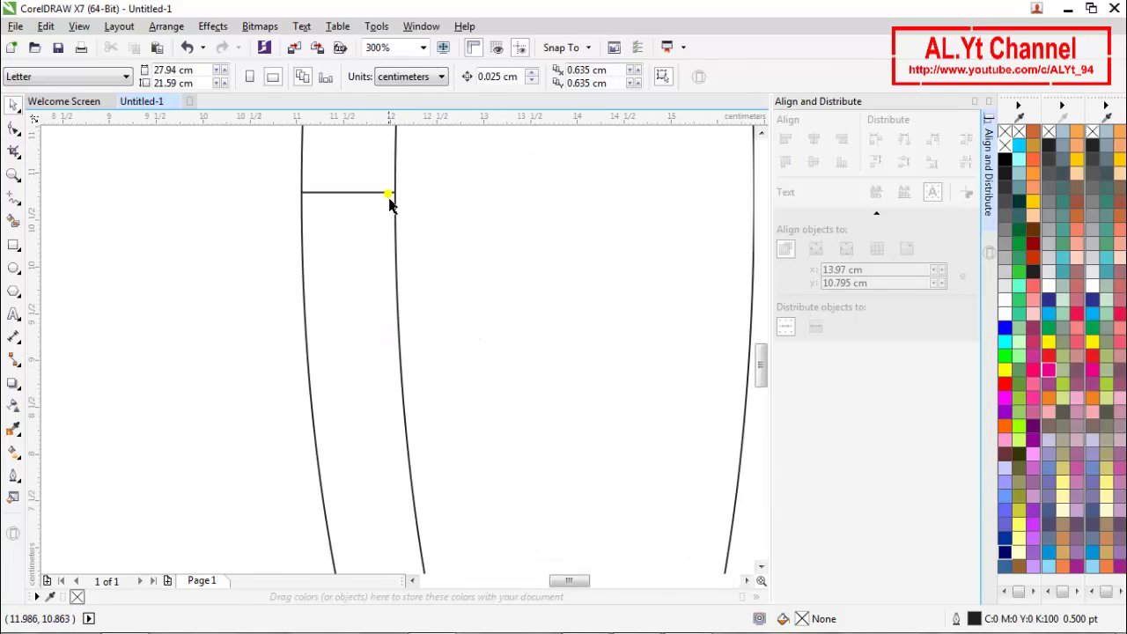
scroll(388, 205, down, 4)
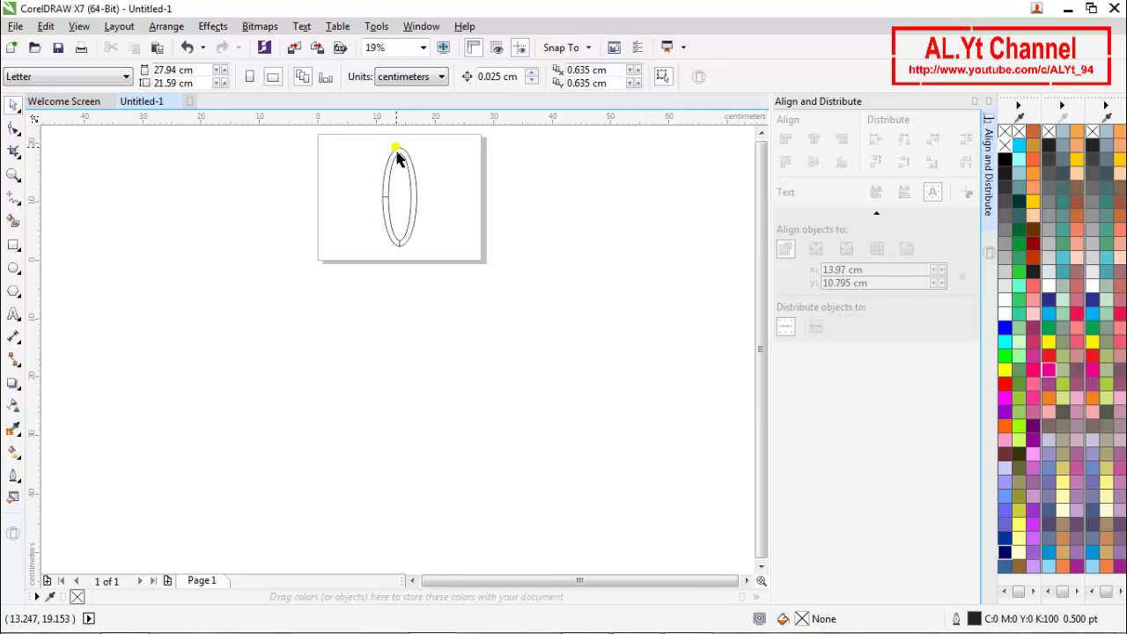
Step: Delete the horizontal and vertical 1 cm lines between the two ellipses
scroll(396, 154, up, 1)
click(371, 247)
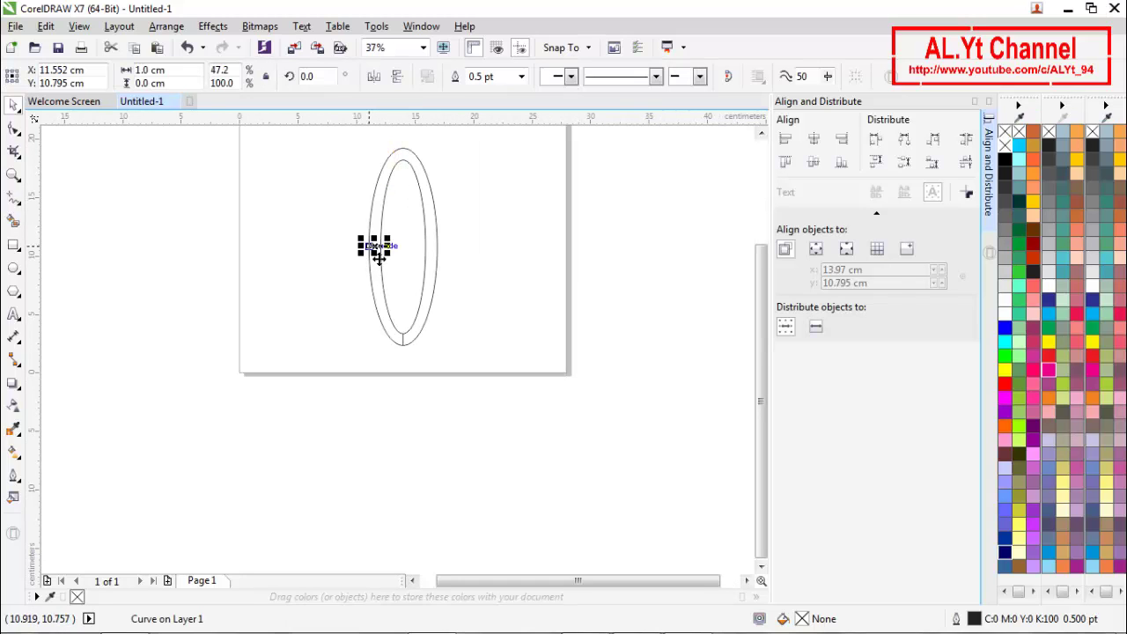
right_click(386, 255)
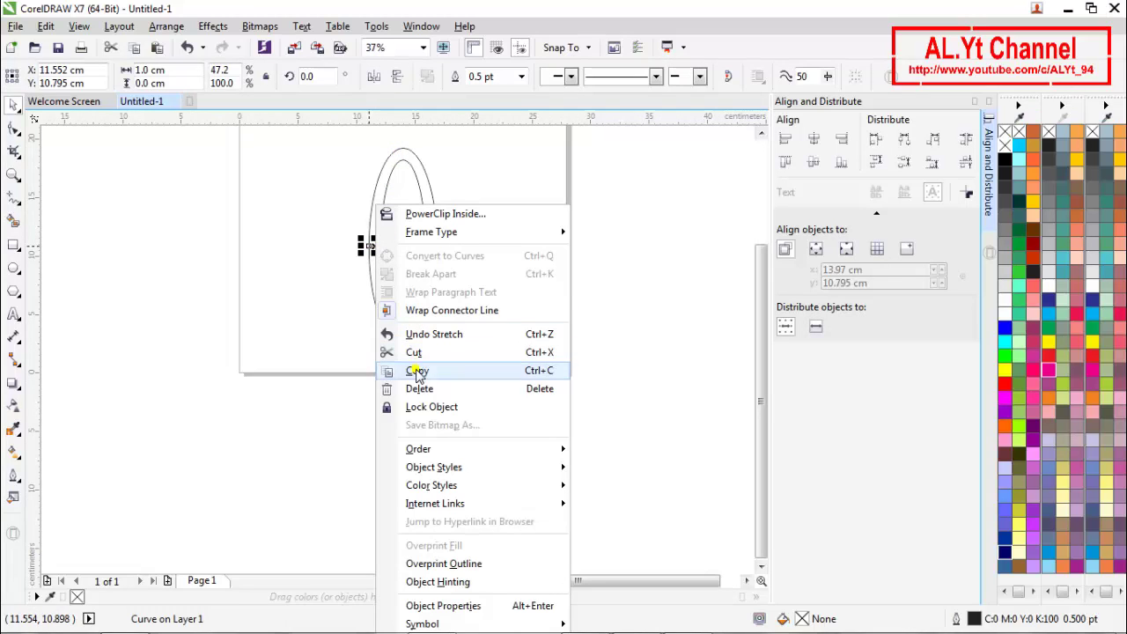
click(417, 375)
click(392, 354)
scroll(400, 352, up, 1)
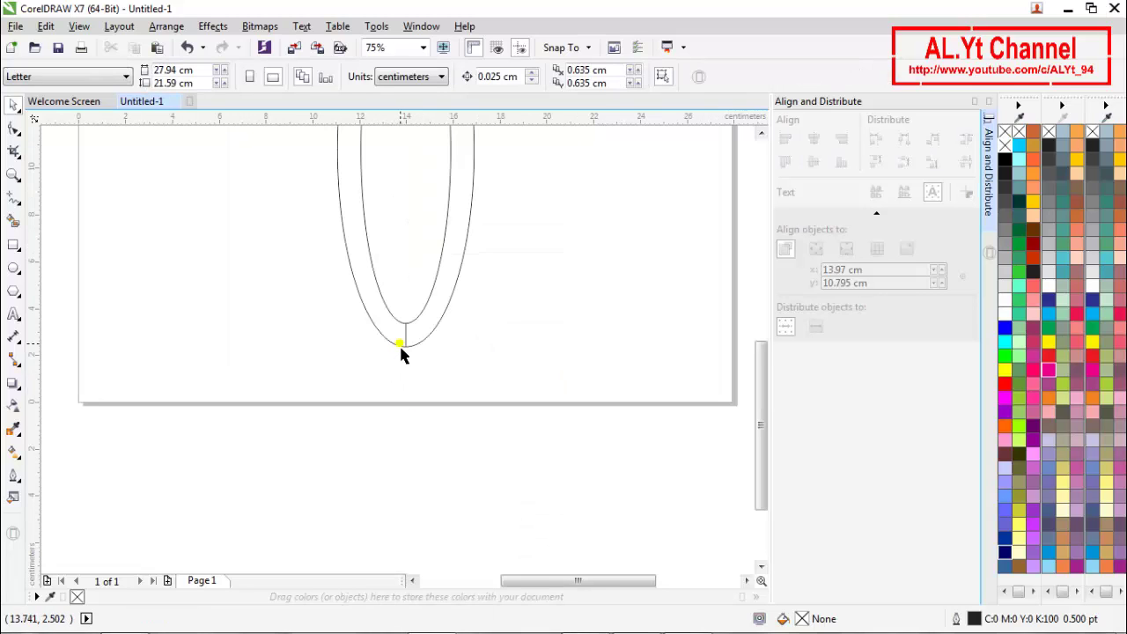
click(404, 344)
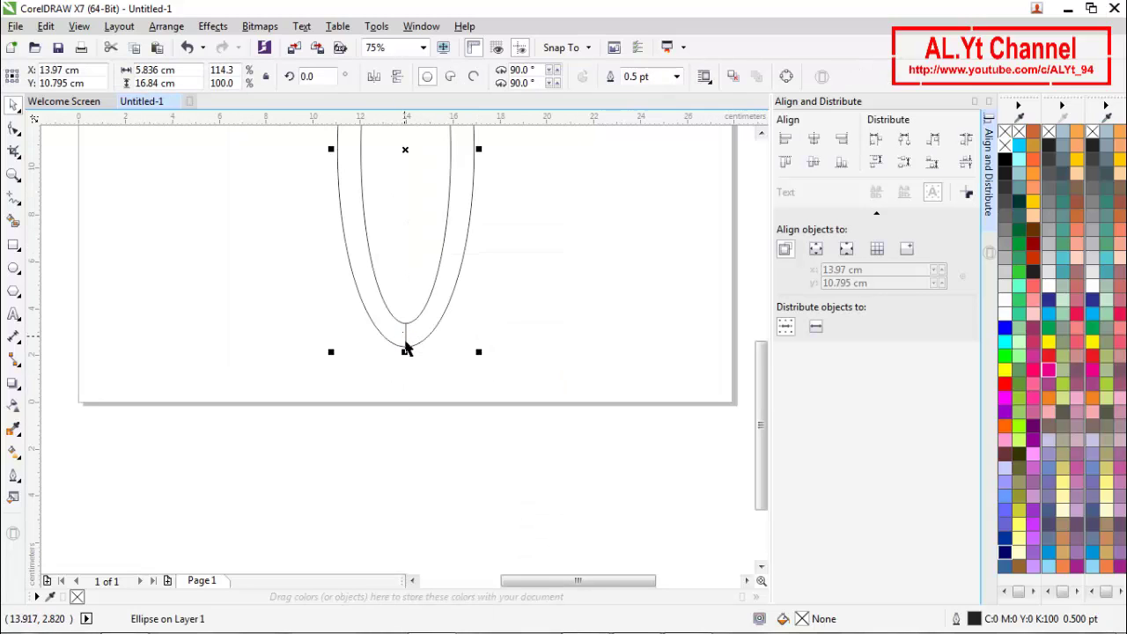
click(406, 347)
click(428, 359)
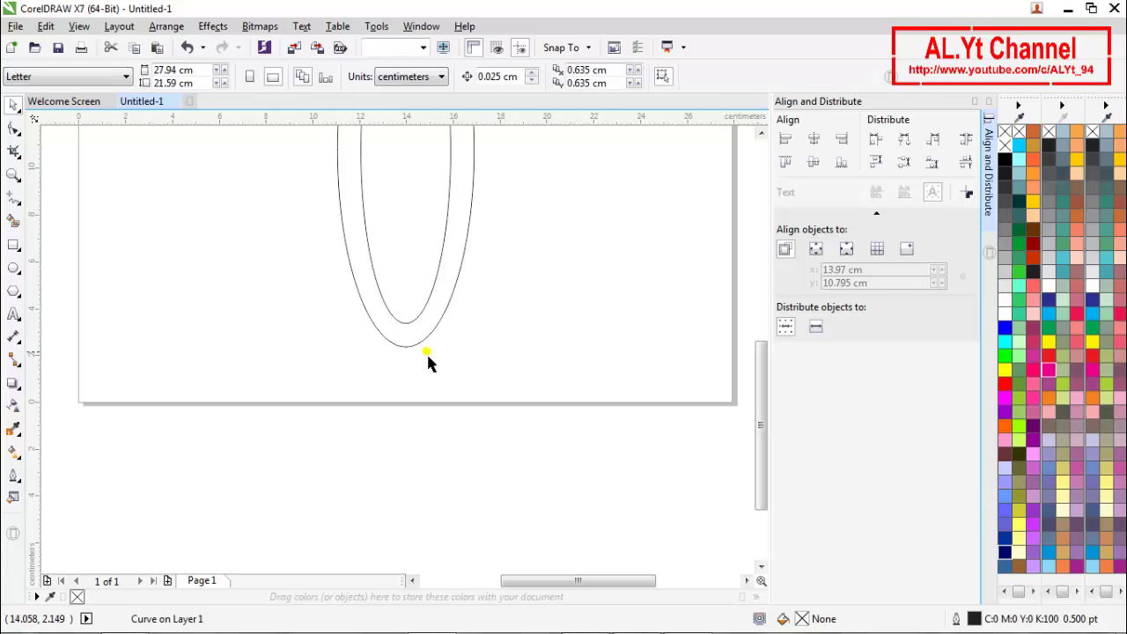
Step: Select both ellipses and trim the outer ellipse with the inner one
scroll(443, 359, down, 2)
drag(385, 235, 473, 402)
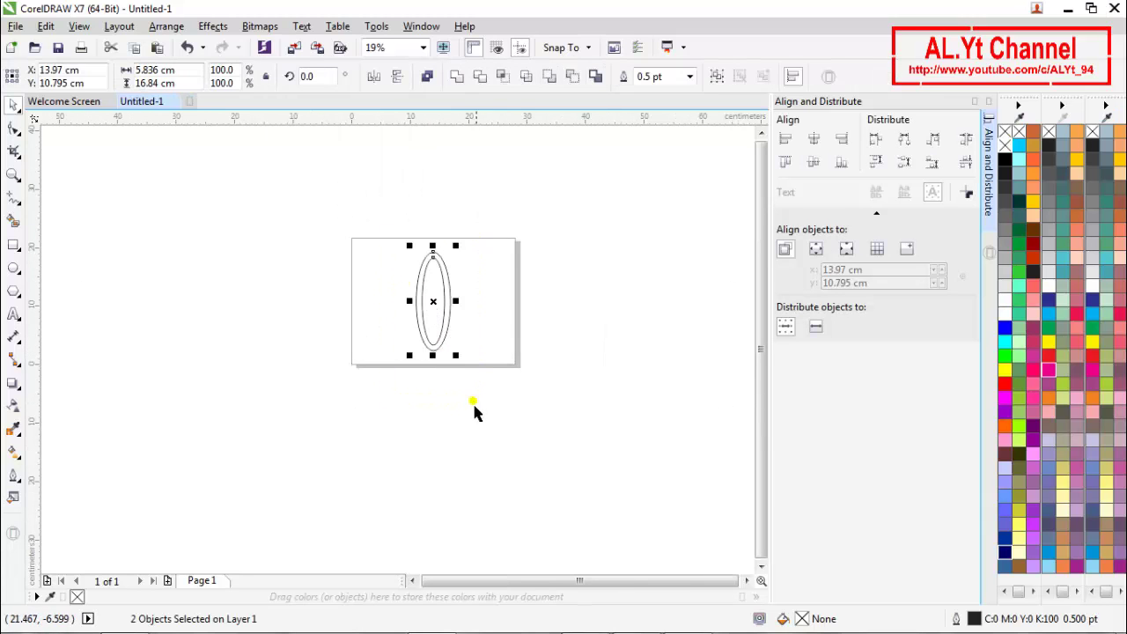
click(479, 76)
click(491, 260)
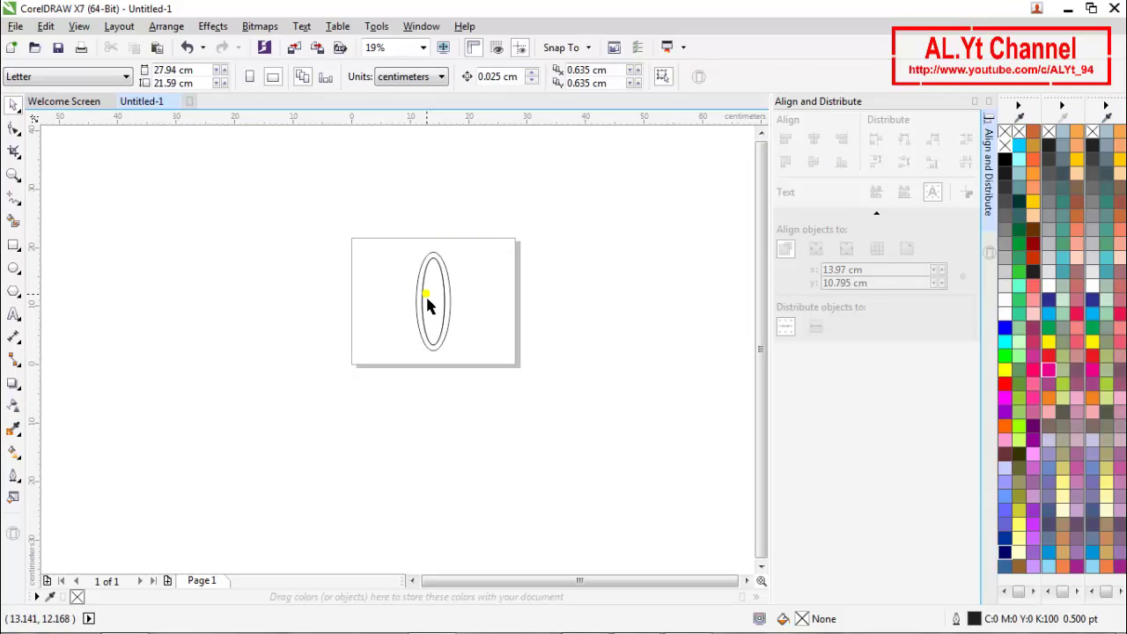
Step: Move the inner ellipse out of the trimmed ring and delete it, leaving the ring selected
drag(425, 294, 255, 310)
key(Delete)
click(417, 321)
scroll(438, 304, up, 2)
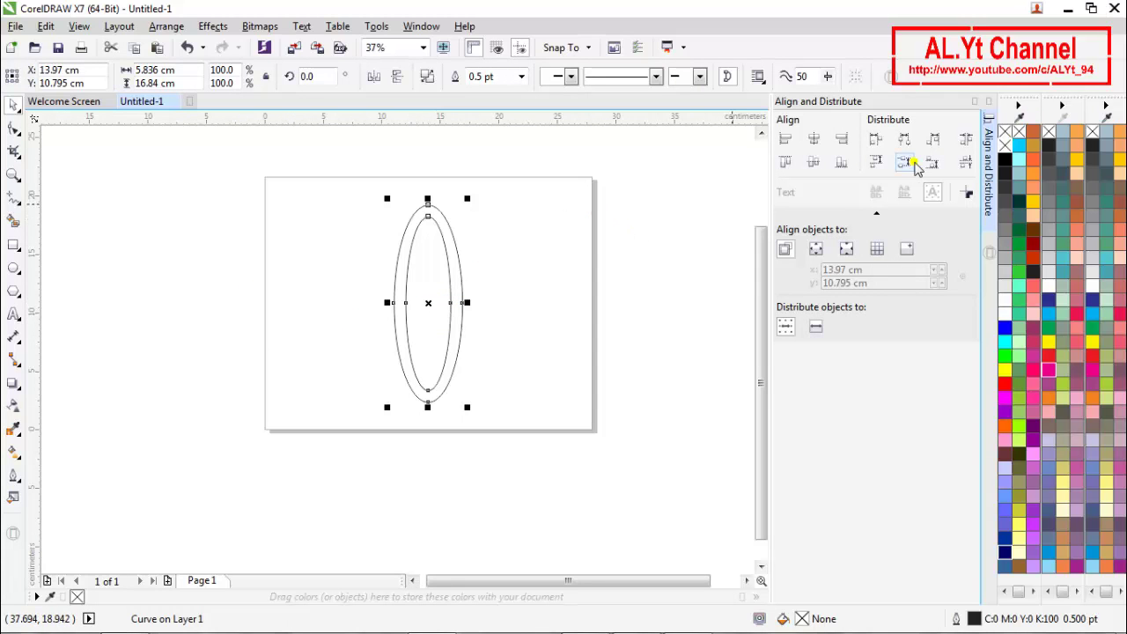
Step: Add two rotated copies of the elliptical ring about its centre at successive 60° increments, one copy each time
click(989, 115)
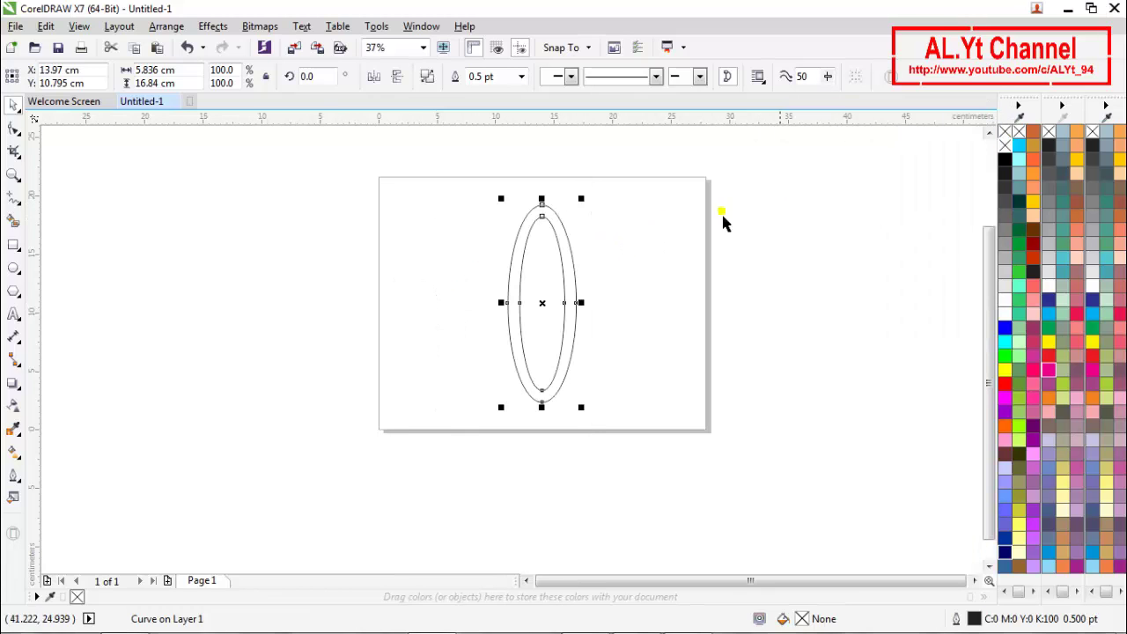
click(166, 26)
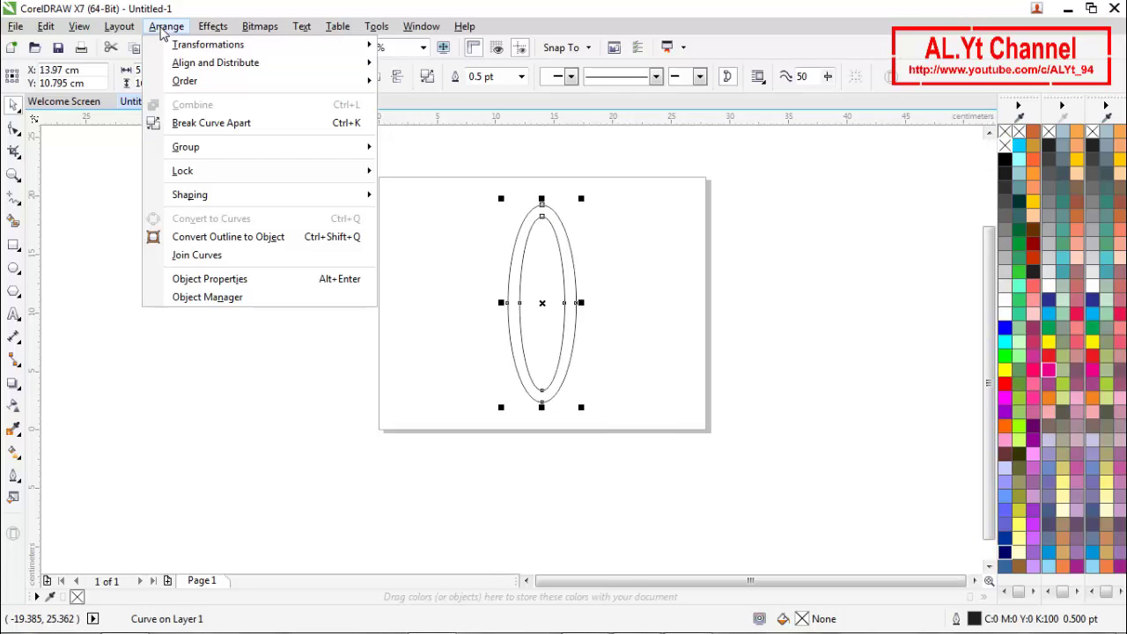
mouse_move(188, 46)
click(421, 65)
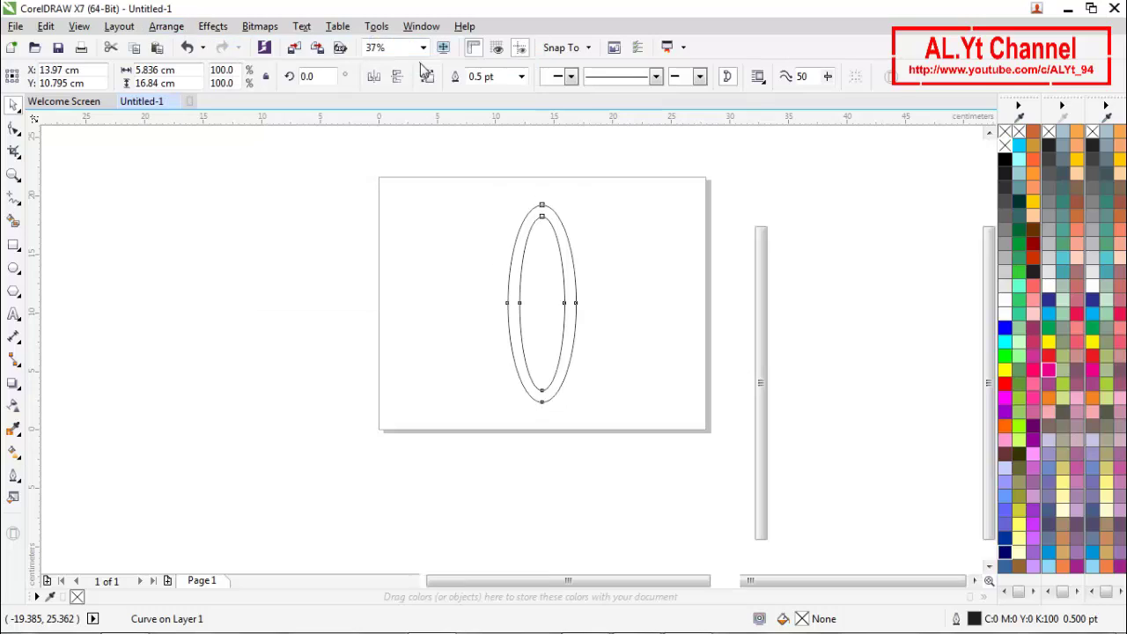
drag(847, 152, 744, 160)
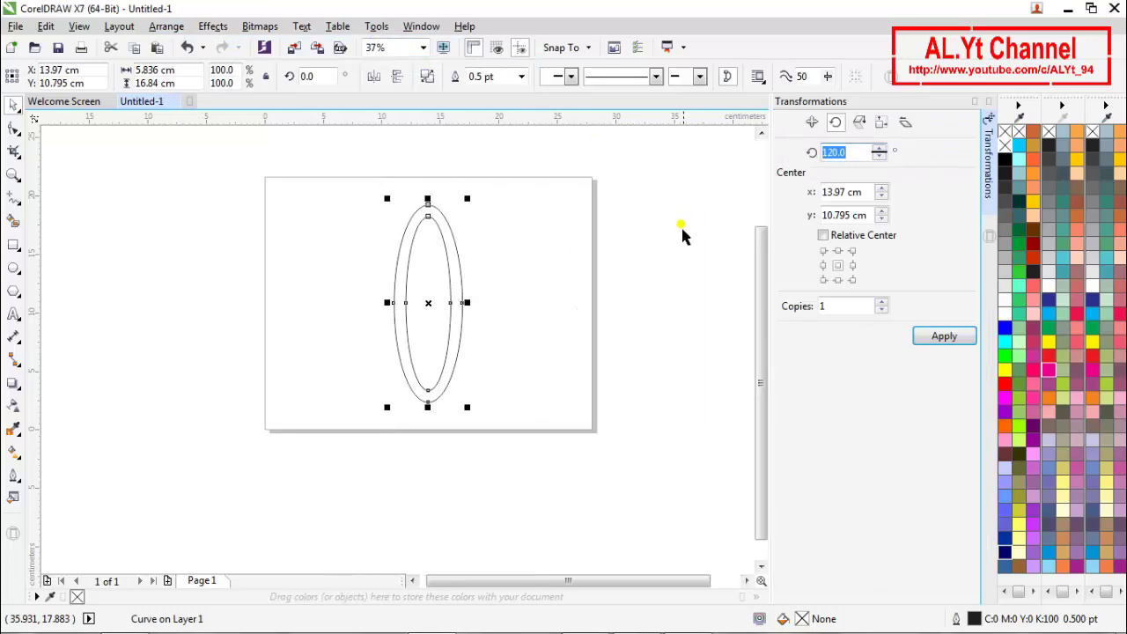
text(60)
click(936, 341)
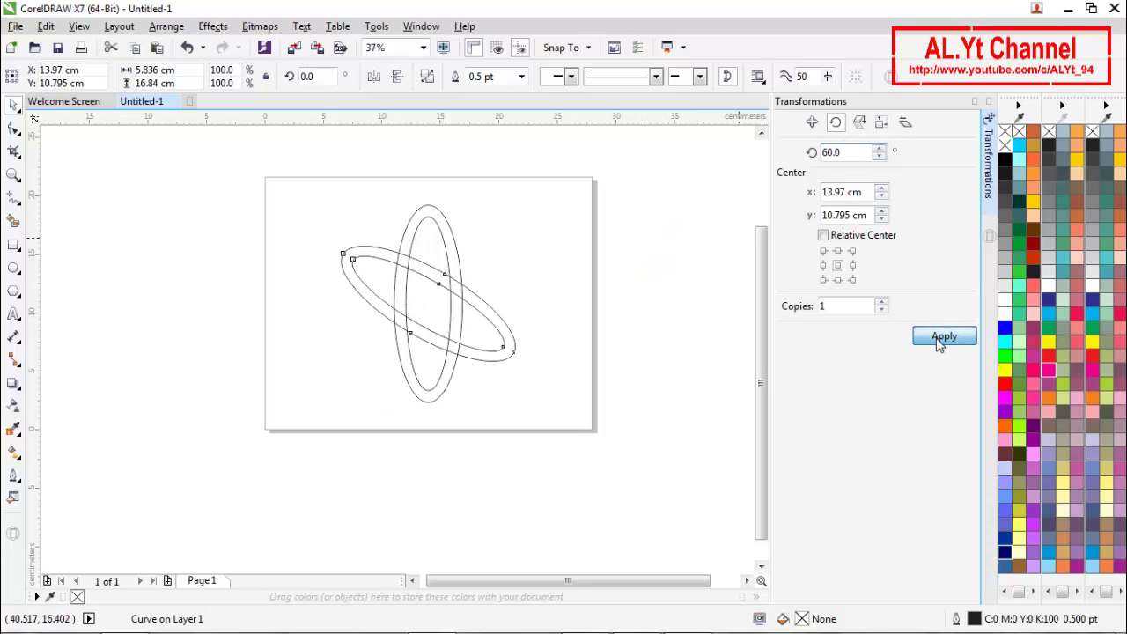
click(938, 341)
click(536, 308)
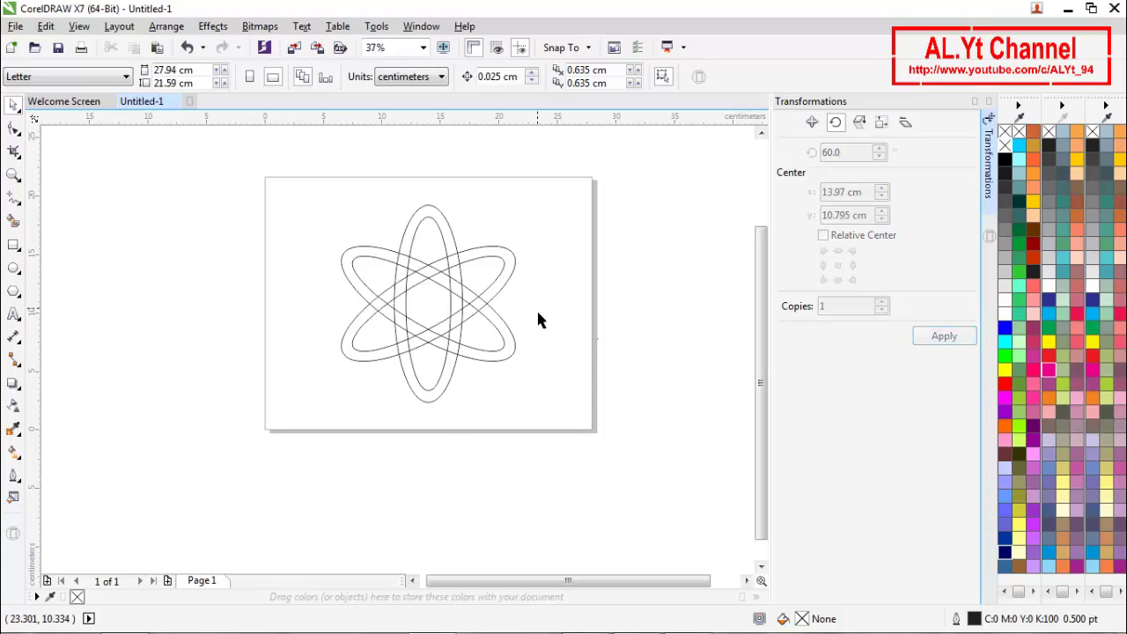
Step: Select all three overlapping elliptical rings and group them
scroll(430, 304, up, 2)
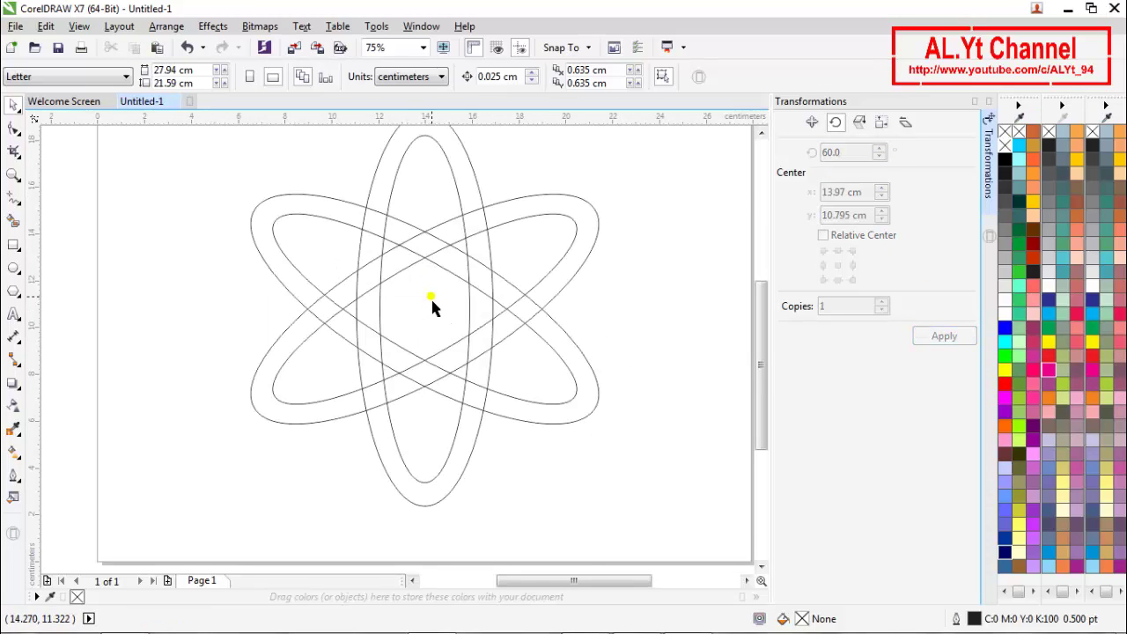
scroll(430, 297, down, 2)
scroll(417, 232, up, 2)
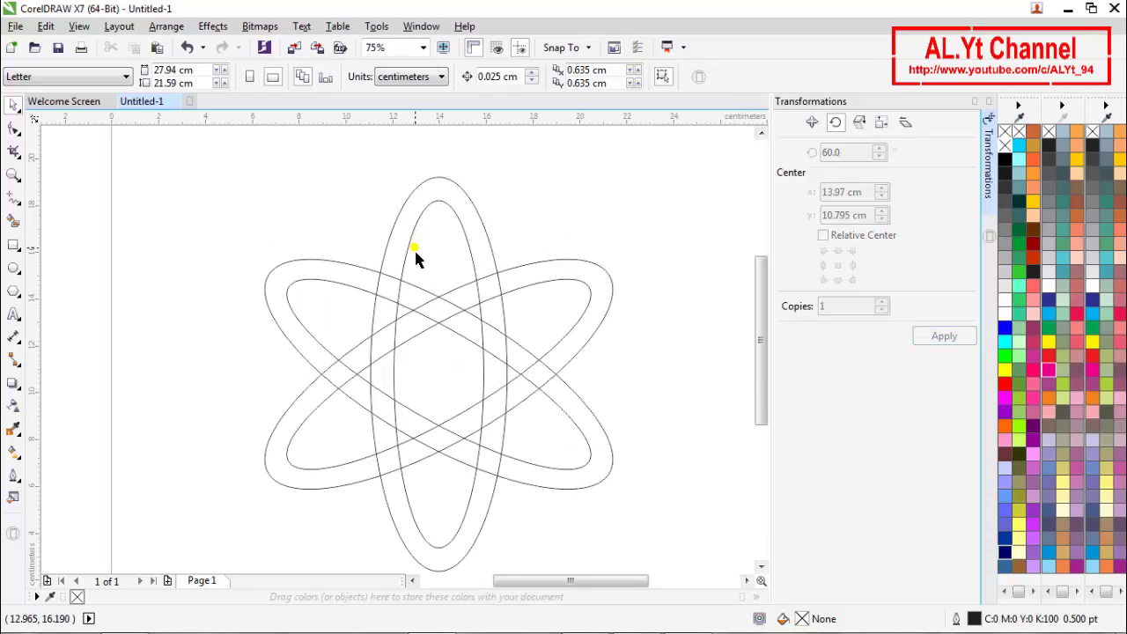
scroll(414, 247, down, 2)
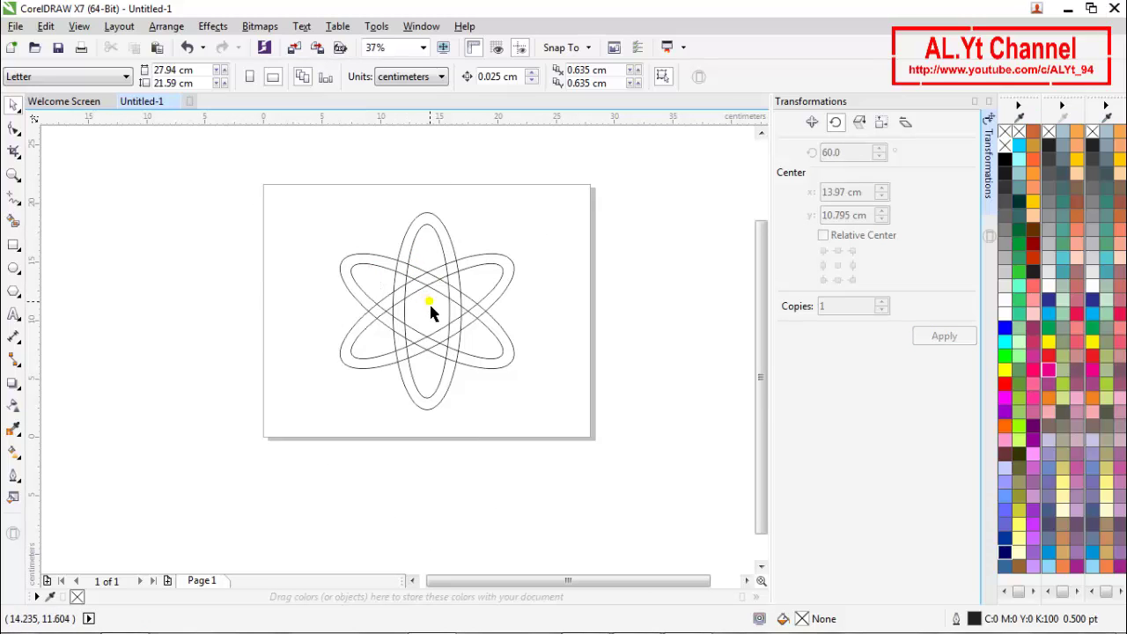
drag(295, 197, 564, 446)
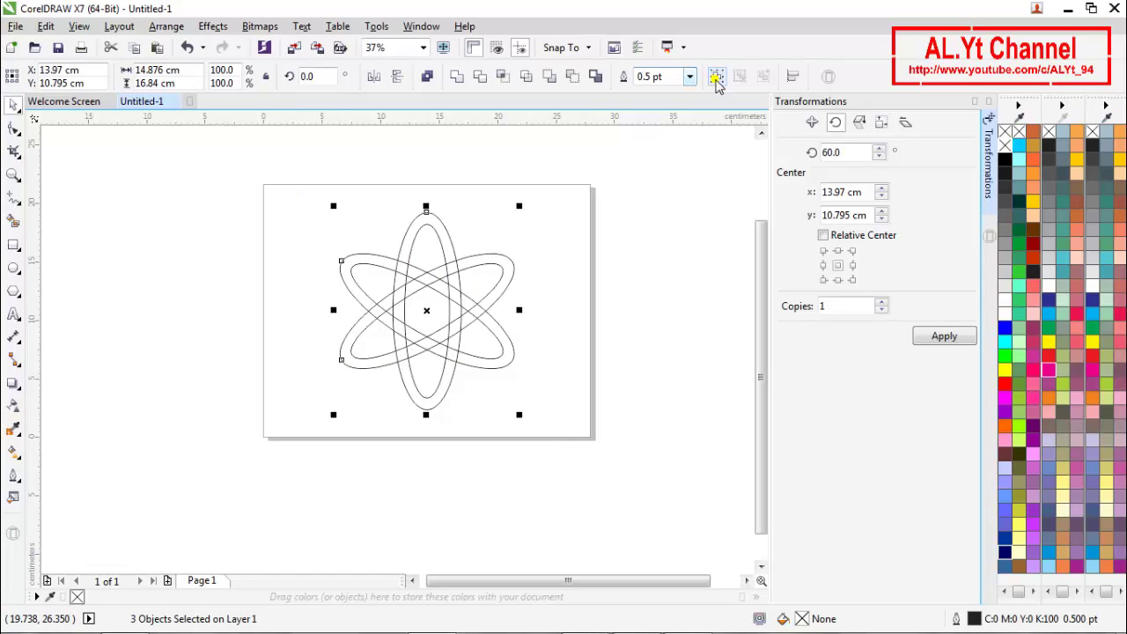
click(717, 79)
Step: Set the outline width of the grouped rings to 4.0 pt, trying 3.0 pt first, and deselect the group
click(492, 77)
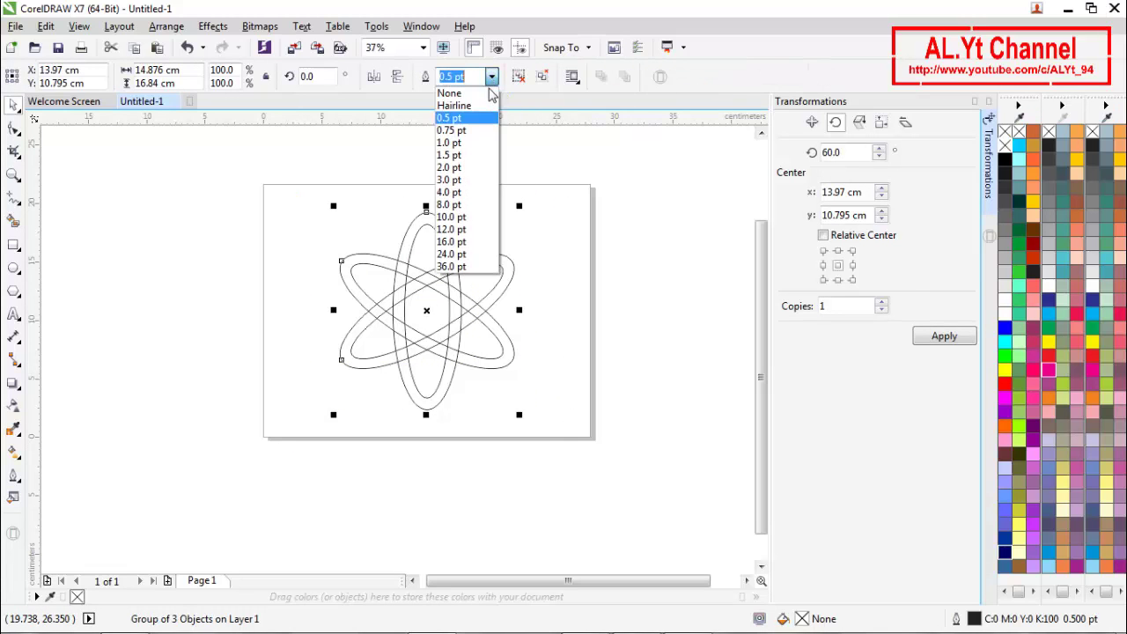
click(449, 180)
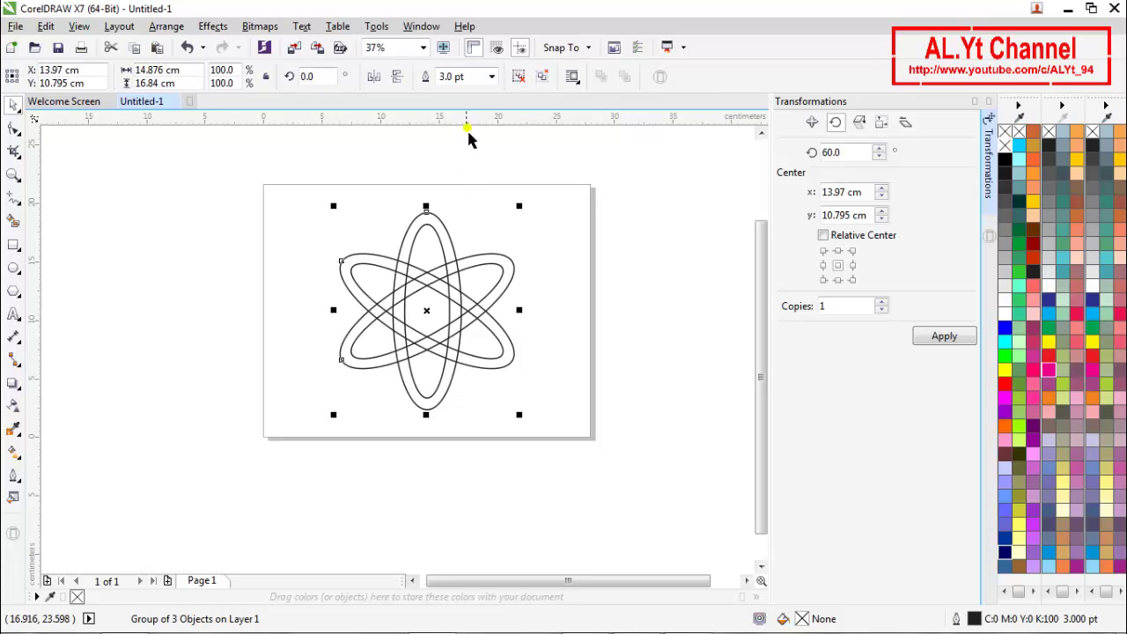
click(491, 76)
click(456, 191)
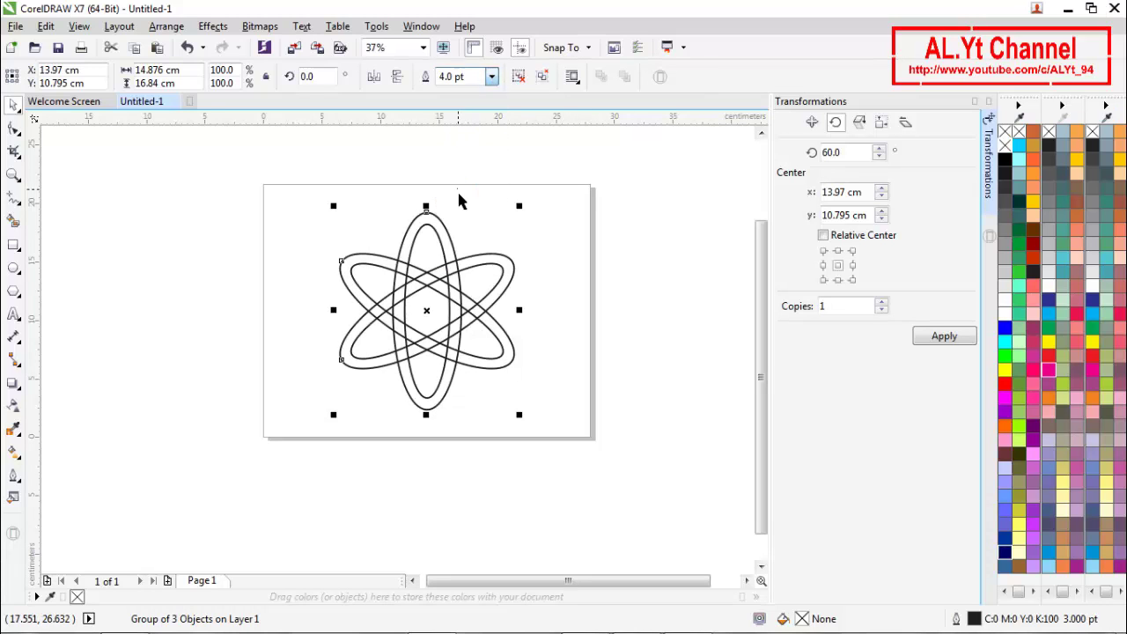
click(478, 201)
Step: Smart-fill the top loop, the upper-left loop and the band segments leading to the upper centre crossing in blue-grey with a 0.5 pt outline
scroll(428, 257, up, 2)
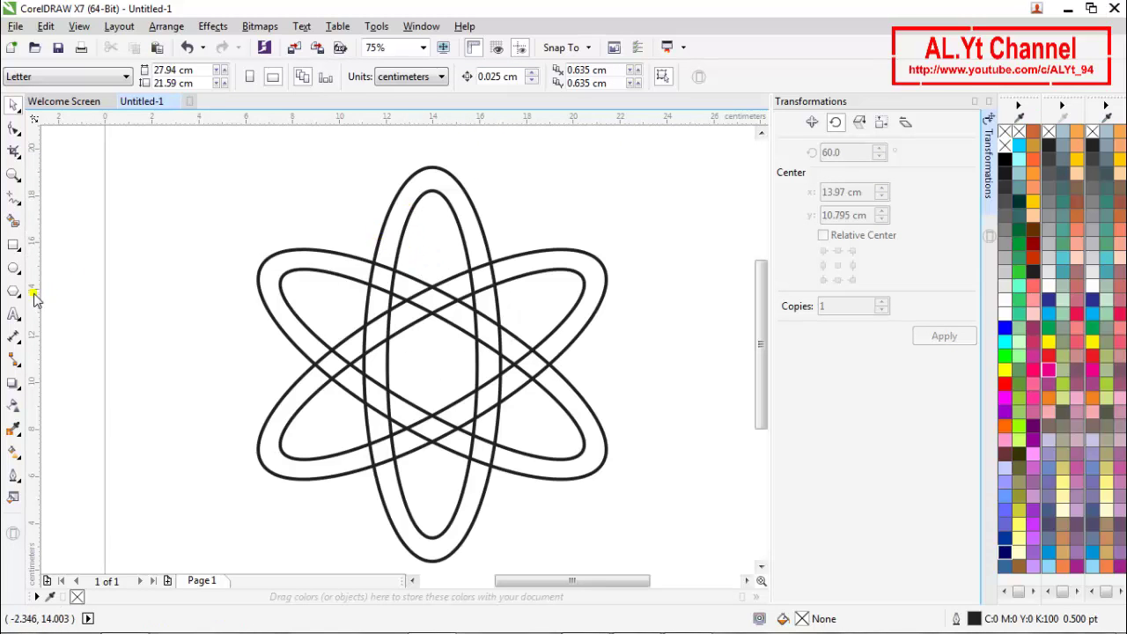
click(13, 221)
click(383, 251)
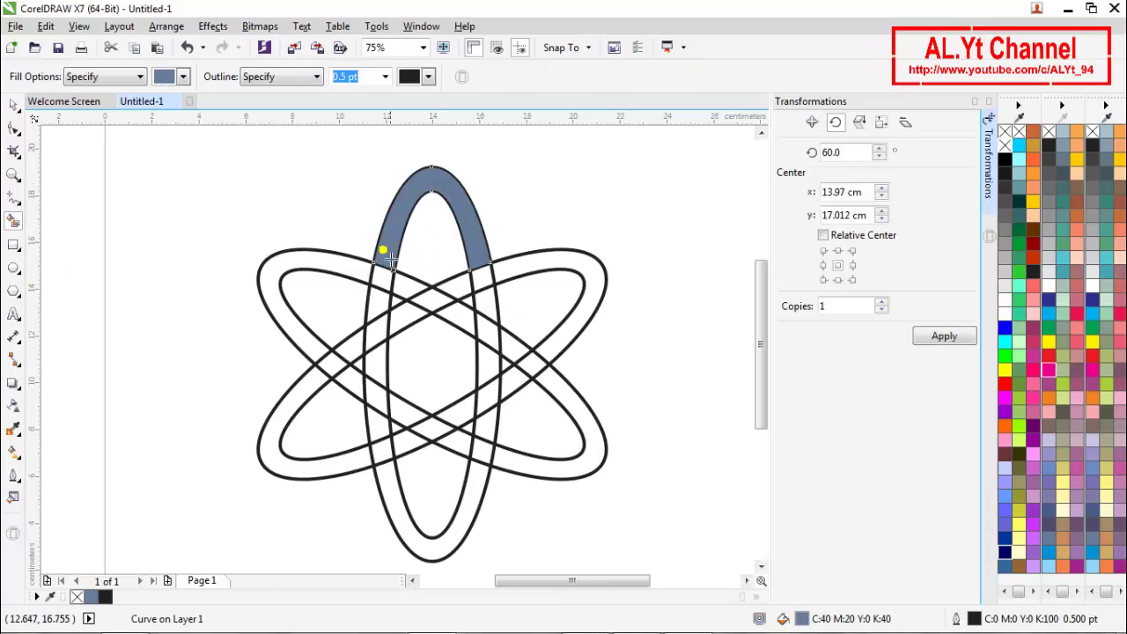
click(351, 274)
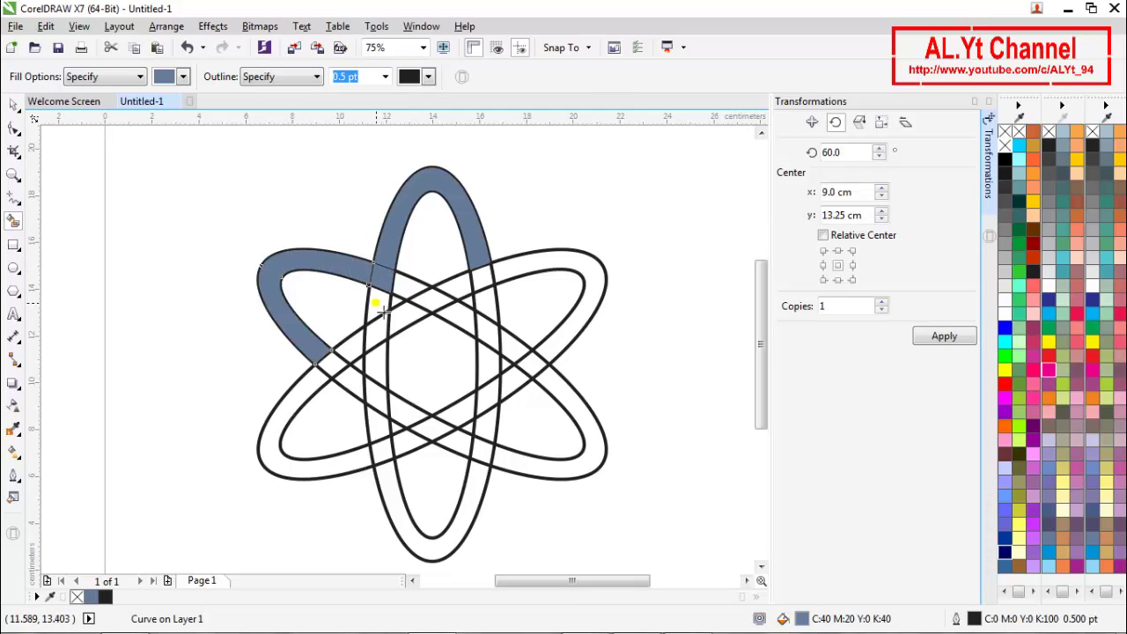
click(383, 310)
click(410, 297)
click(433, 306)
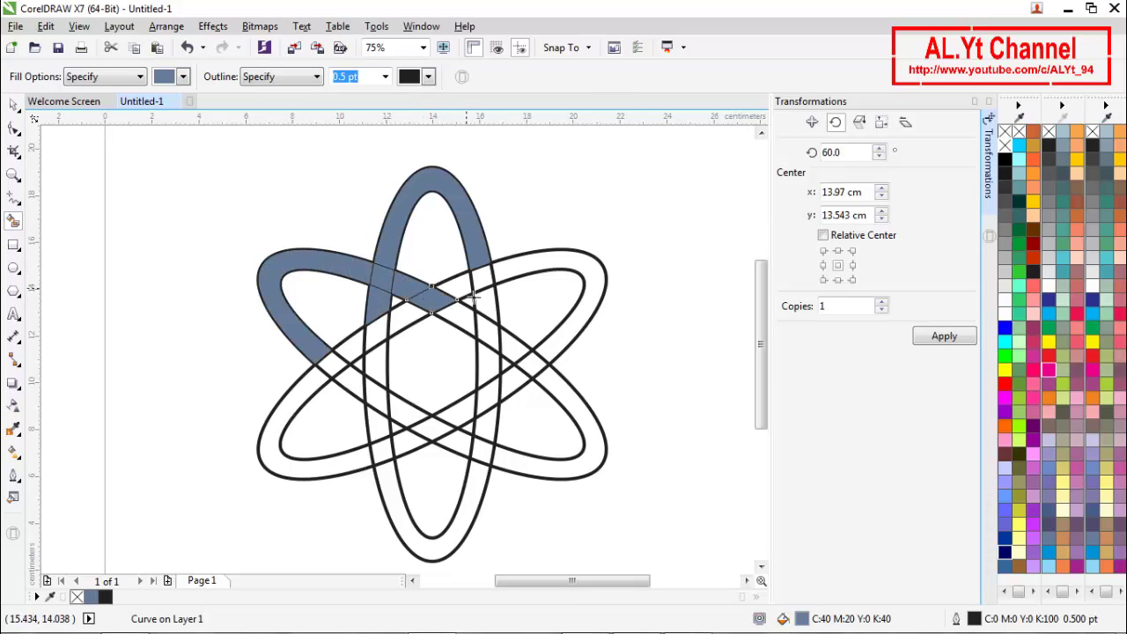
Step: Smart-fill the upper-right loop and the band segments and crossings between the upper centre crossing and the vertical ring's right side
click(463, 294)
click(495, 297)
click(519, 282)
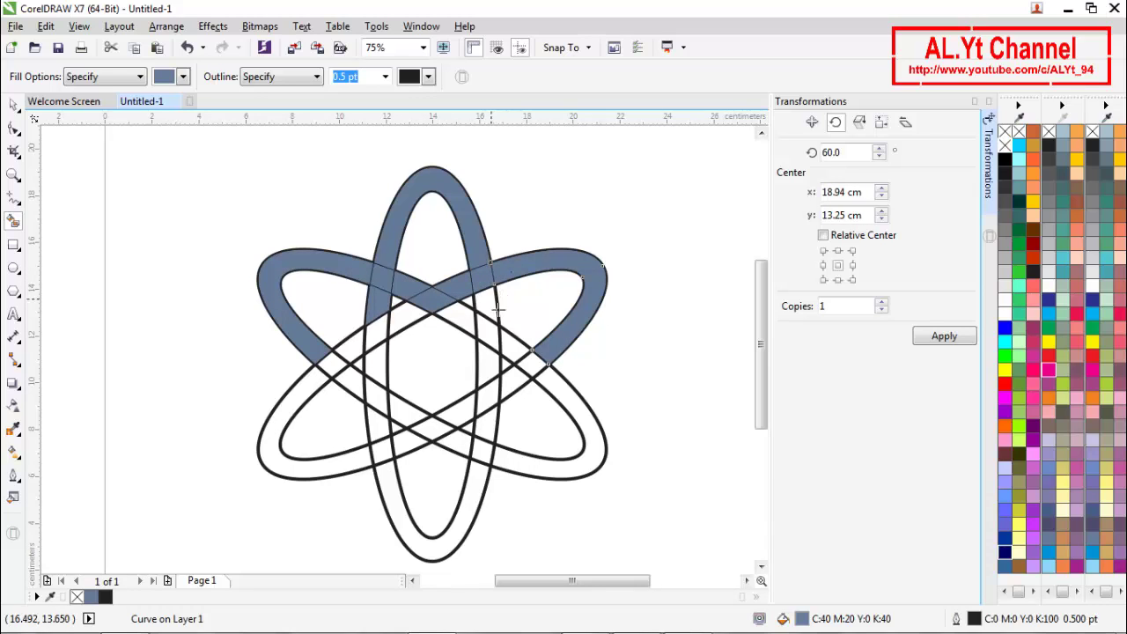
click(497, 315)
click(499, 338)
click(466, 329)
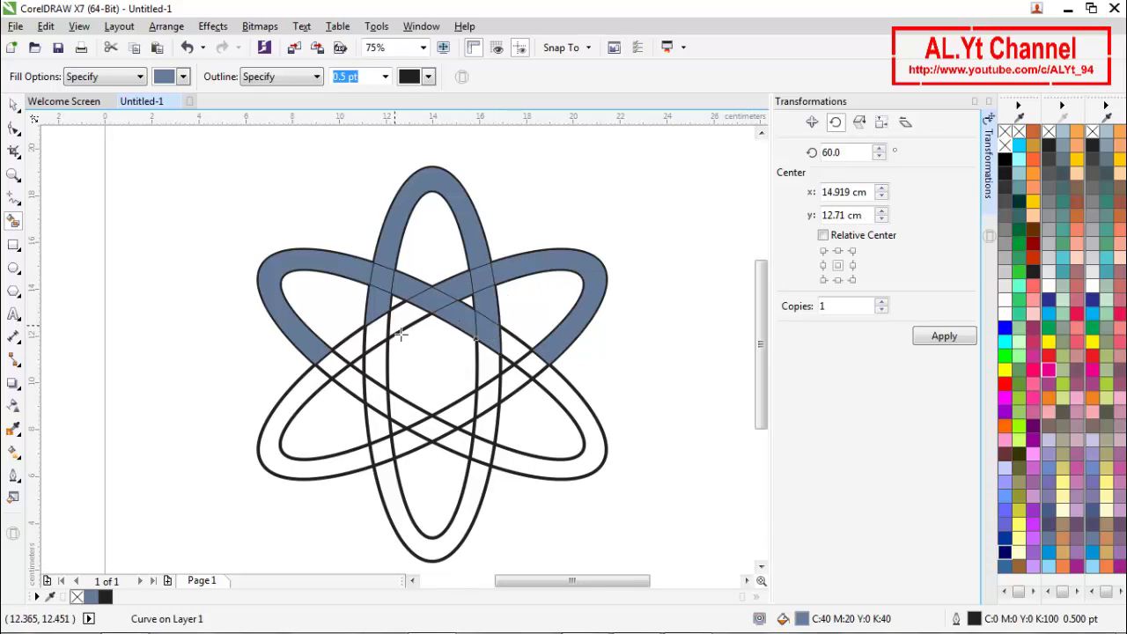
Step: Smart-fill the vertical ring's left band, the neighbouring left-side segments and crossings, and the lower-left loop
click(406, 326)
click(385, 336)
click(378, 370)
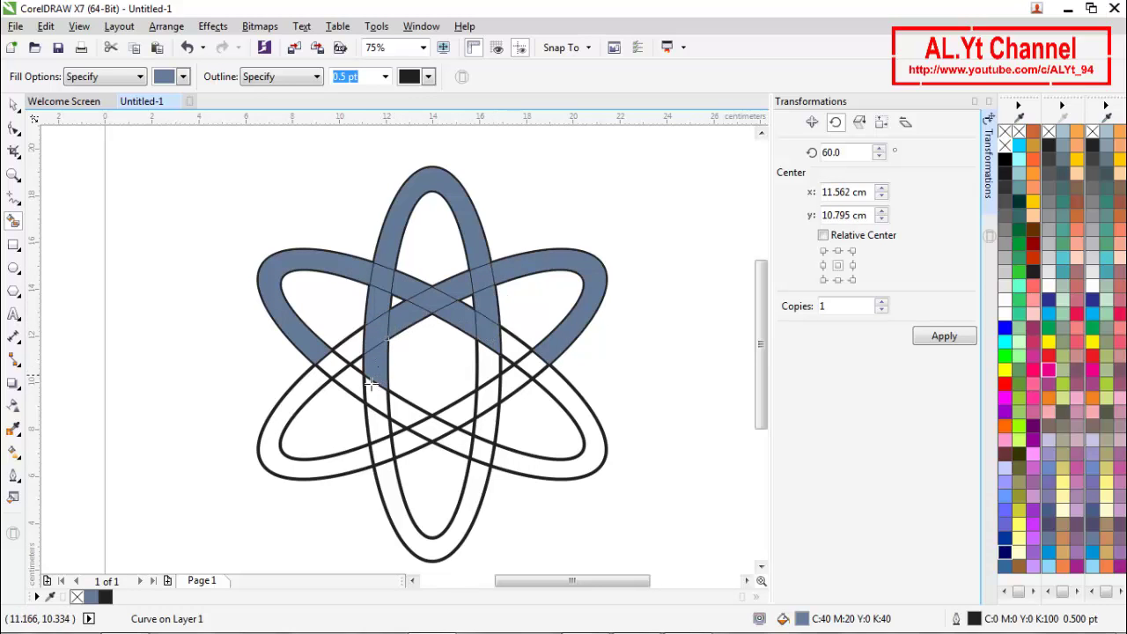
click(361, 385)
click(362, 363)
click(338, 375)
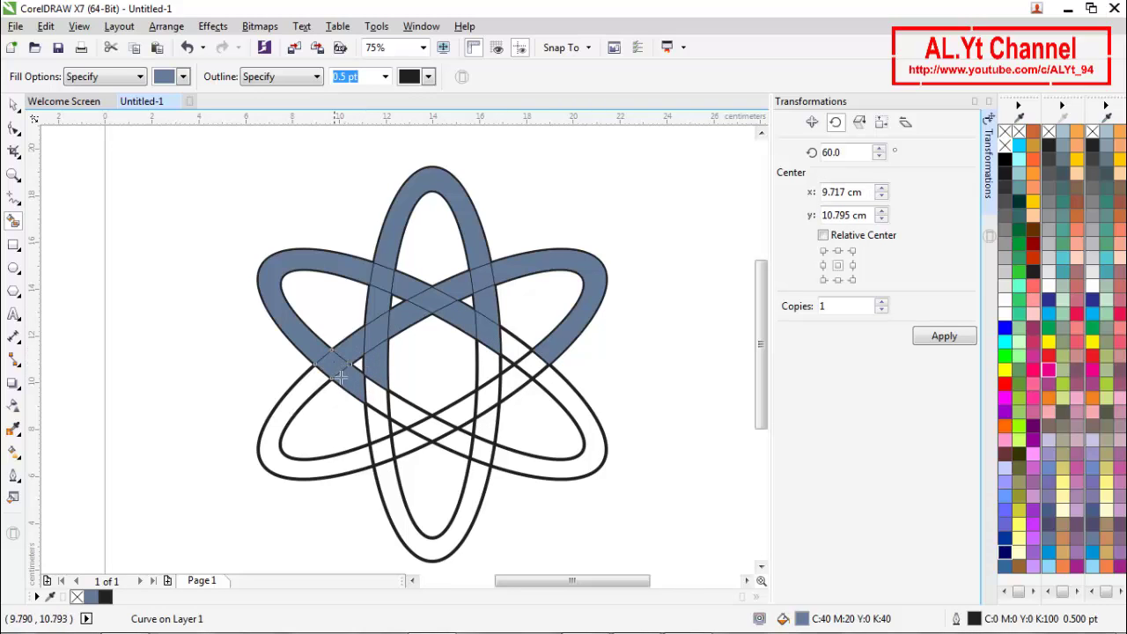
click(310, 397)
Step: Smart-fill the bottom loop, the lower-left crossings and the band segments around the lower centre crossing
click(397, 504)
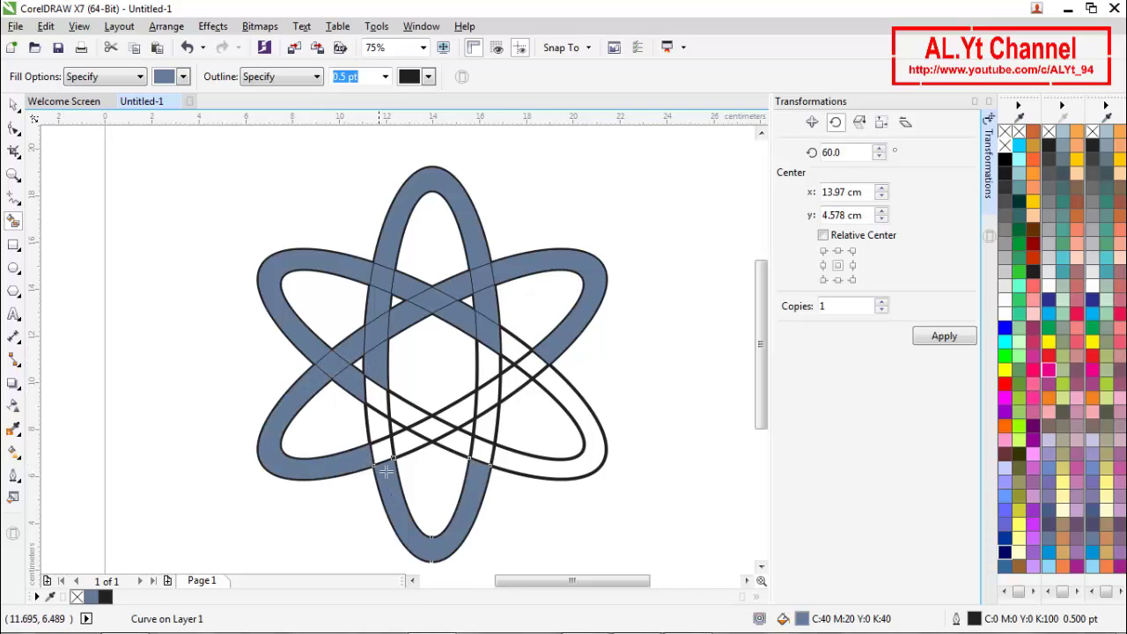
click(380, 456)
click(382, 433)
click(380, 407)
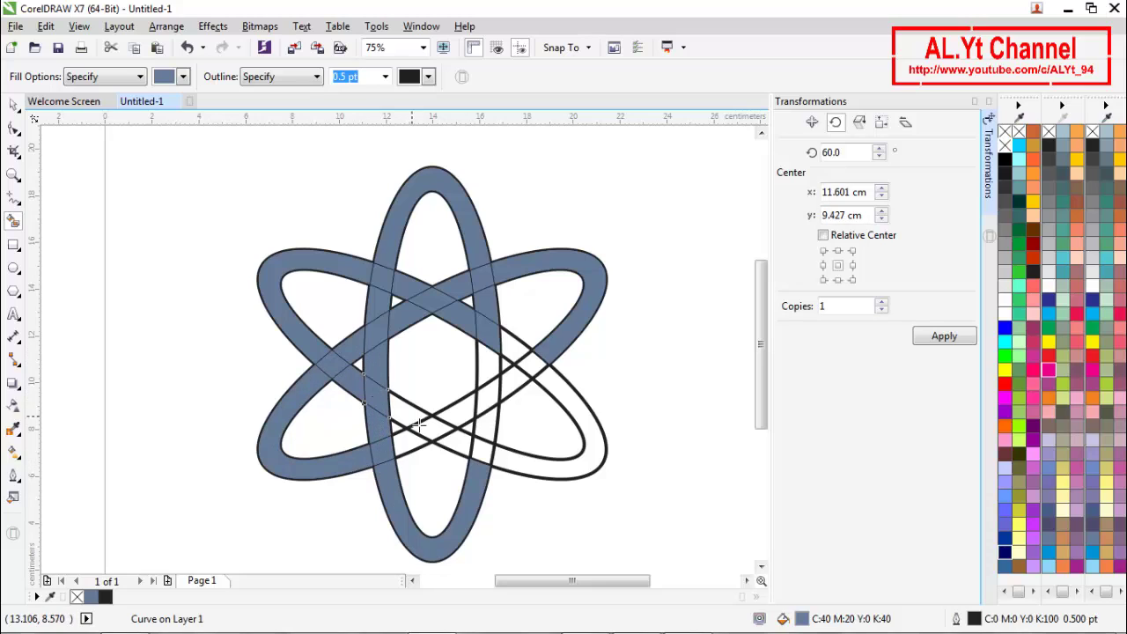
click(410, 420)
click(432, 444)
click(453, 426)
click(415, 447)
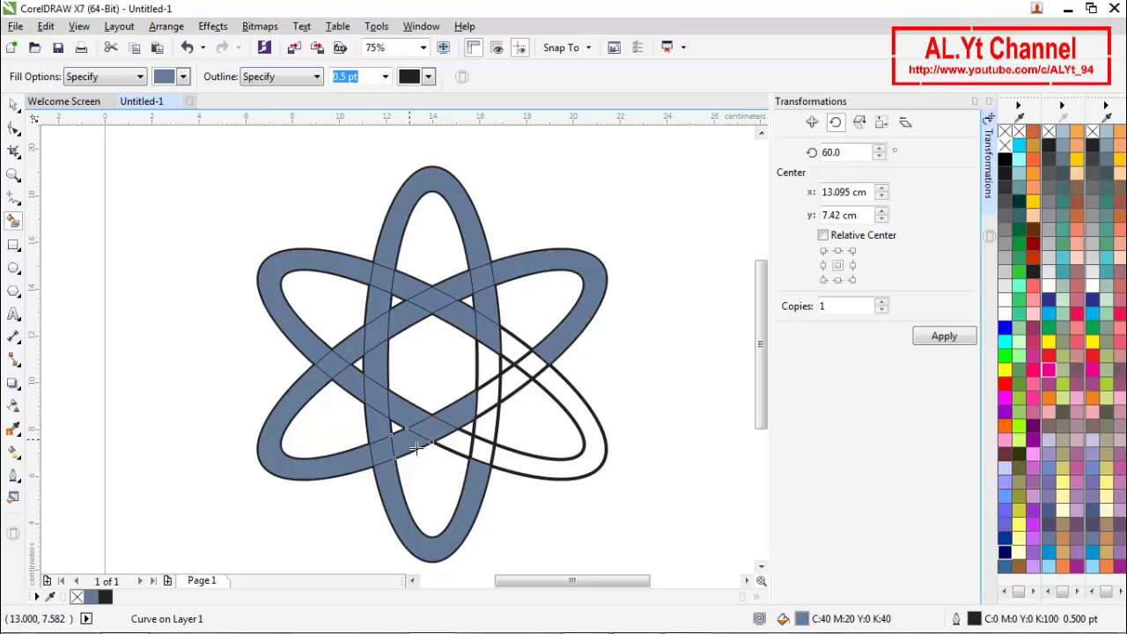
Step: Smart-fill the remaining lower-right crossings, the vertical ring's right band, the right-side crossings and the lower-right loop
click(468, 447)
click(486, 445)
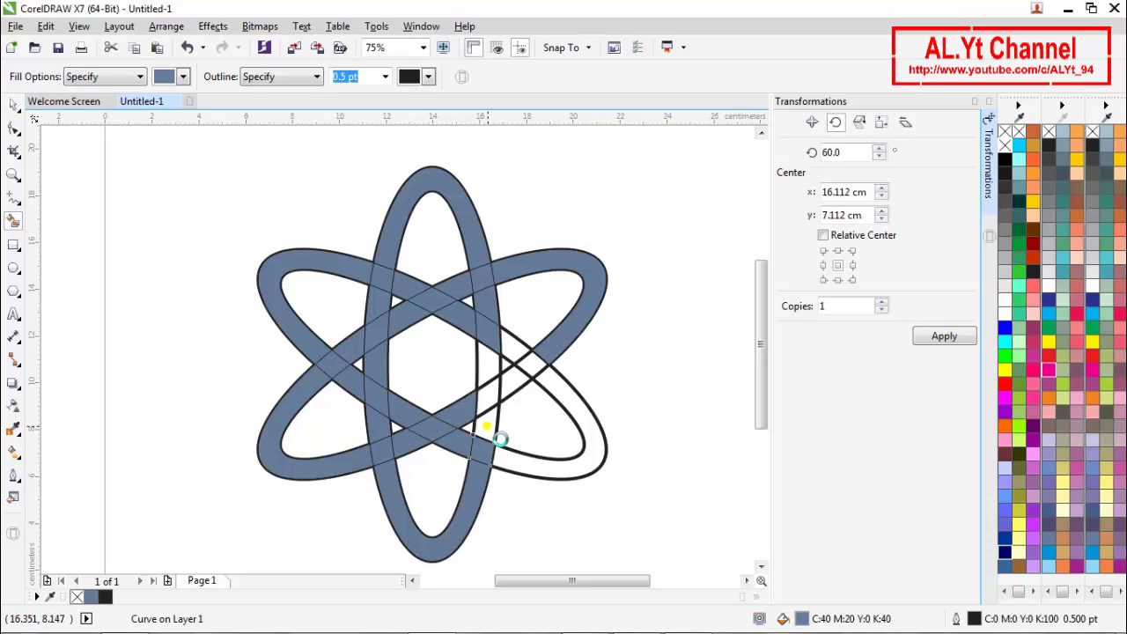
click(493, 423)
click(494, 403)
click(496, 374)
click(517, 359)
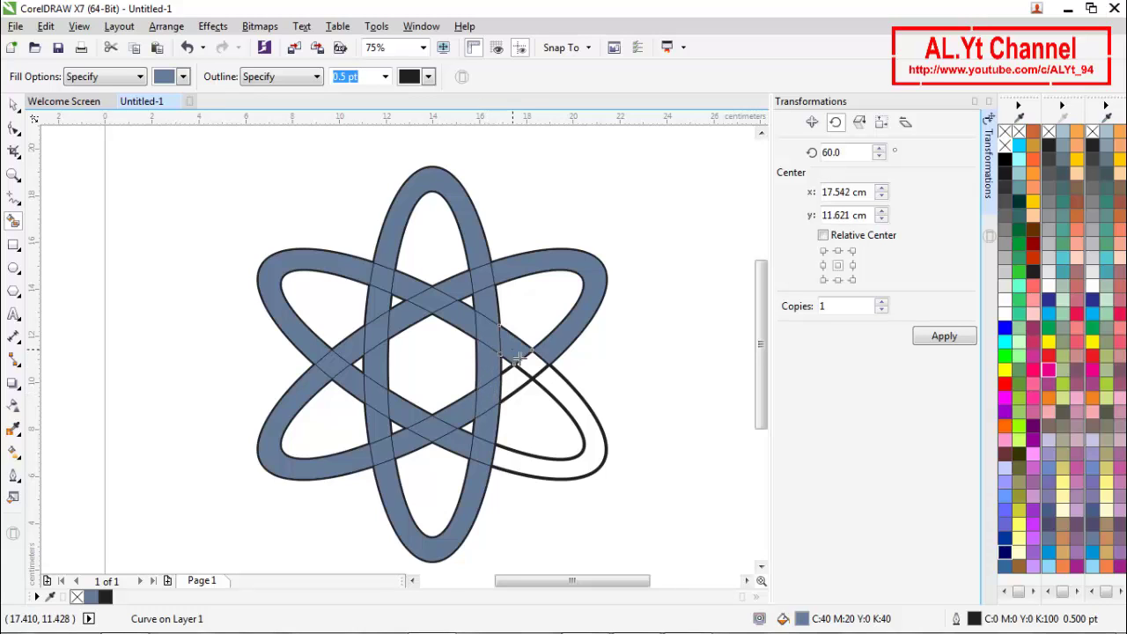
click(535, 368)
click(524, 389)
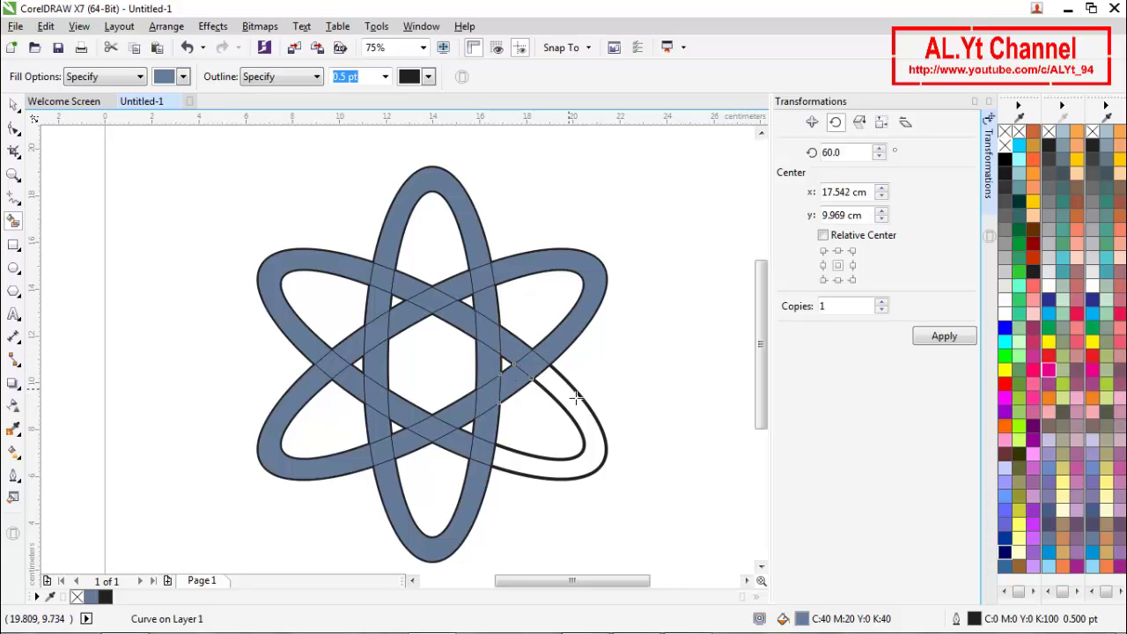
click(575, 399)
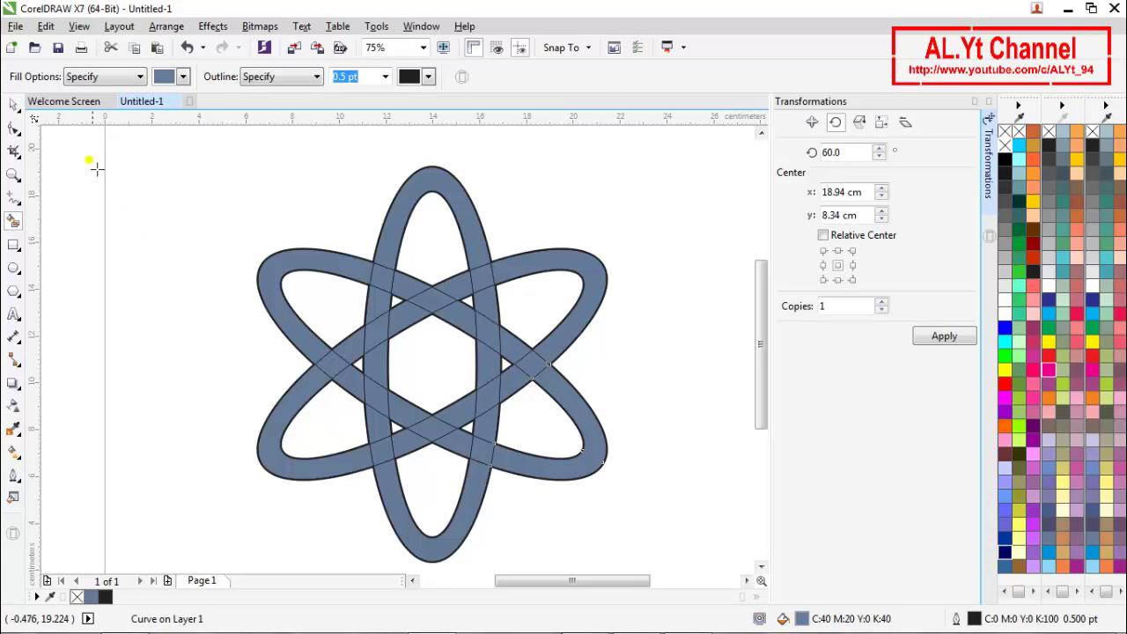
Step: Move the original group of 4 pt outline rings off to the left, clear of the filled shapes
click(13, 104)
click(262, 152)
scroll(389, 221, up, 2)
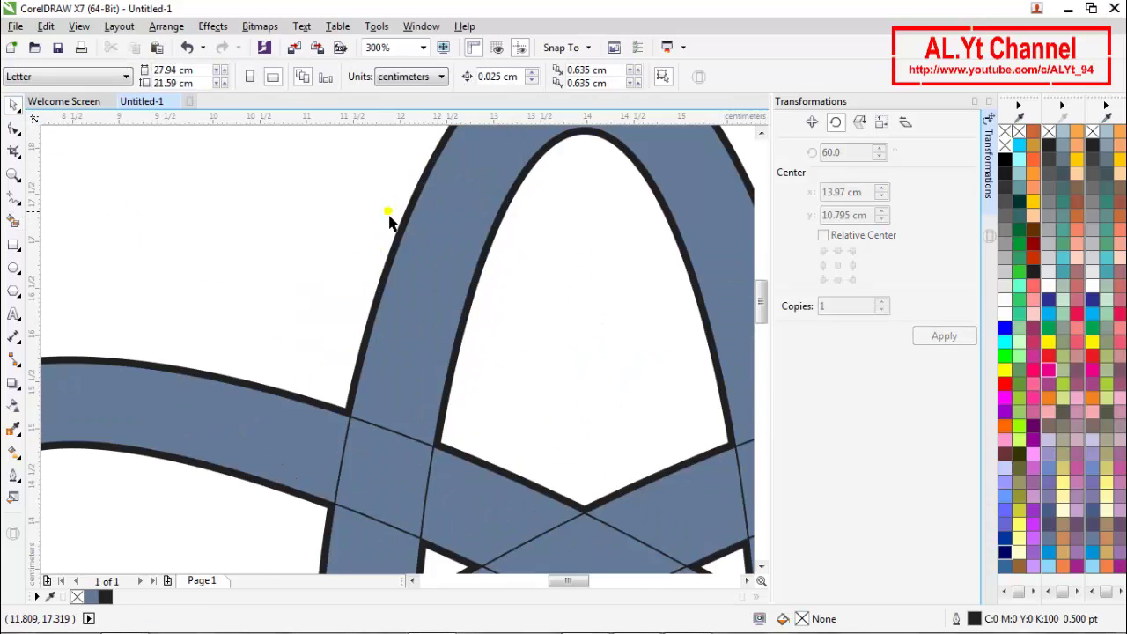
click(402, 216)
scroll(405, 218, down, 2)
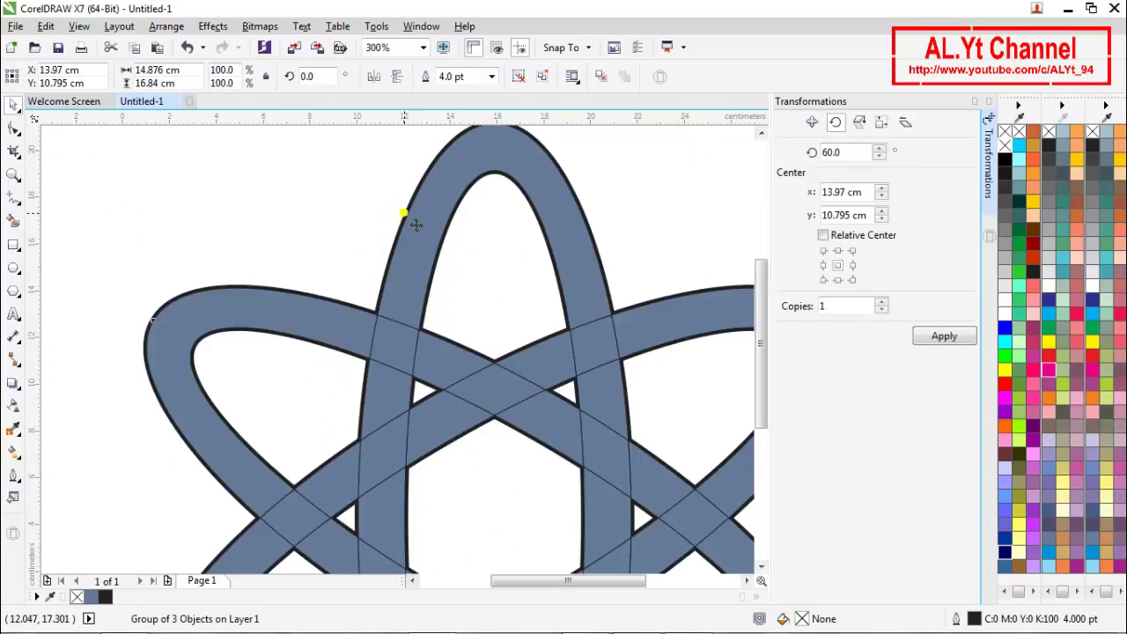
drag(415, 223, 219, 225)
scroll(322, 221, down, 1)
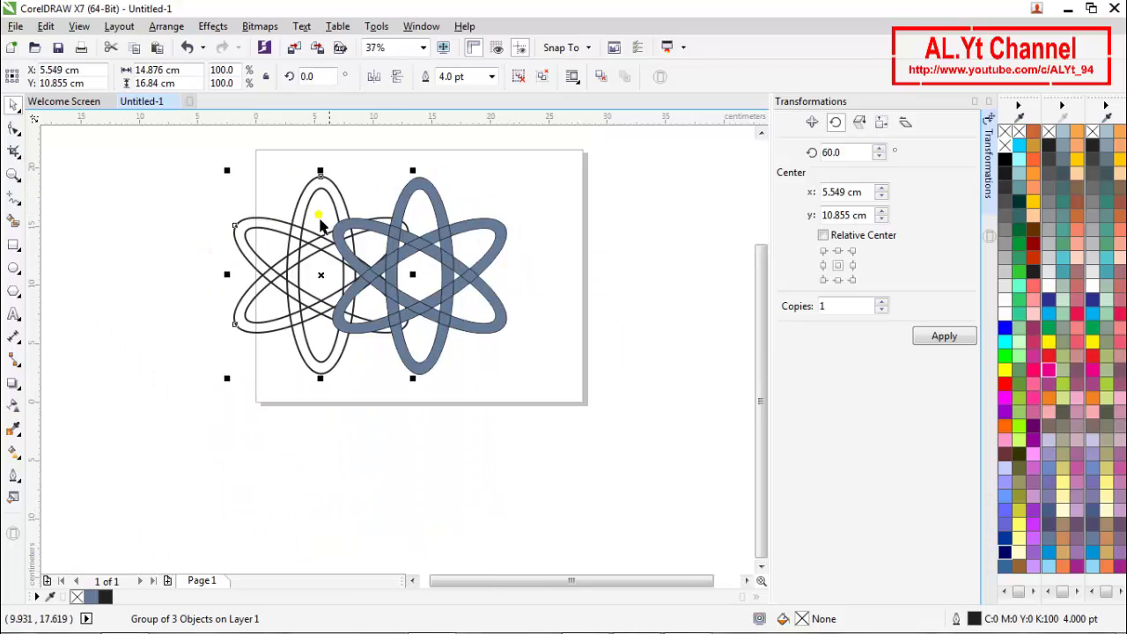
drag(327, 285, 192, 287)
click(282, 408)
Step: Weld the top loop with the two segments continuing down the vertical ring's left side into one shape
scroll(401, 251, up, 1)
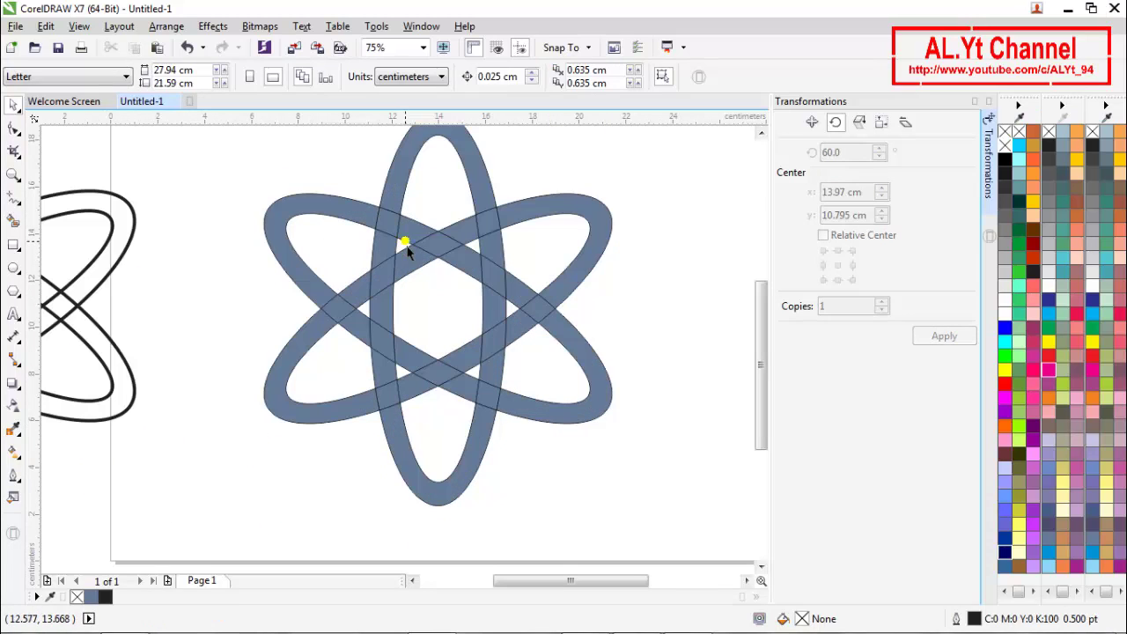
click(398, 176)
scroll(400, 185, up, 1)
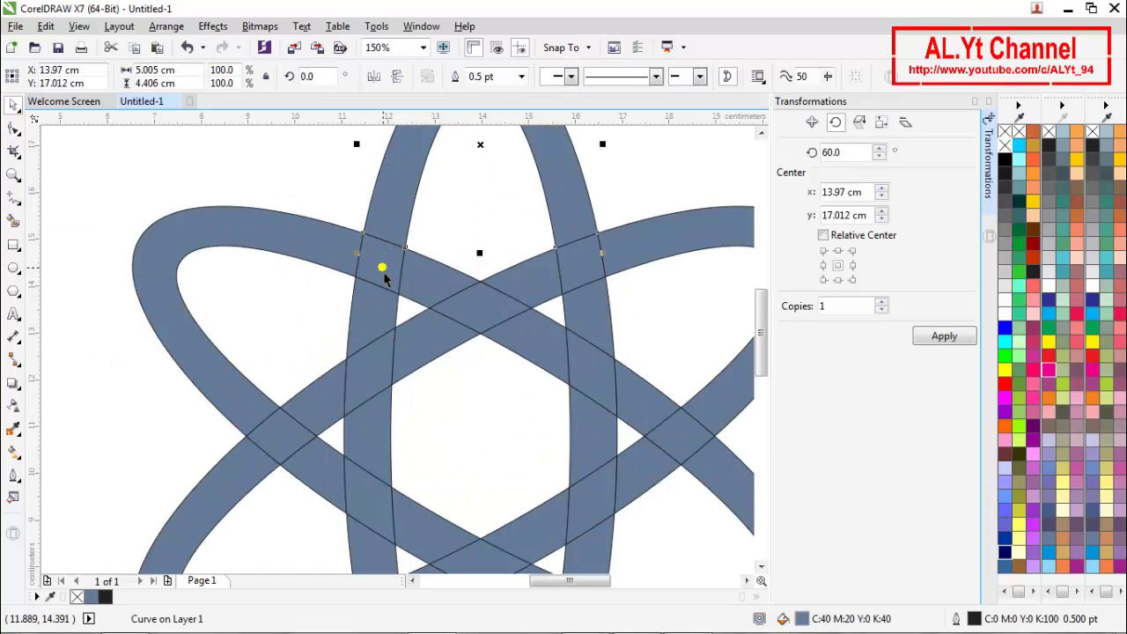
shift+click(372, 305)
shift+click(380, 326)
click(456, 75)
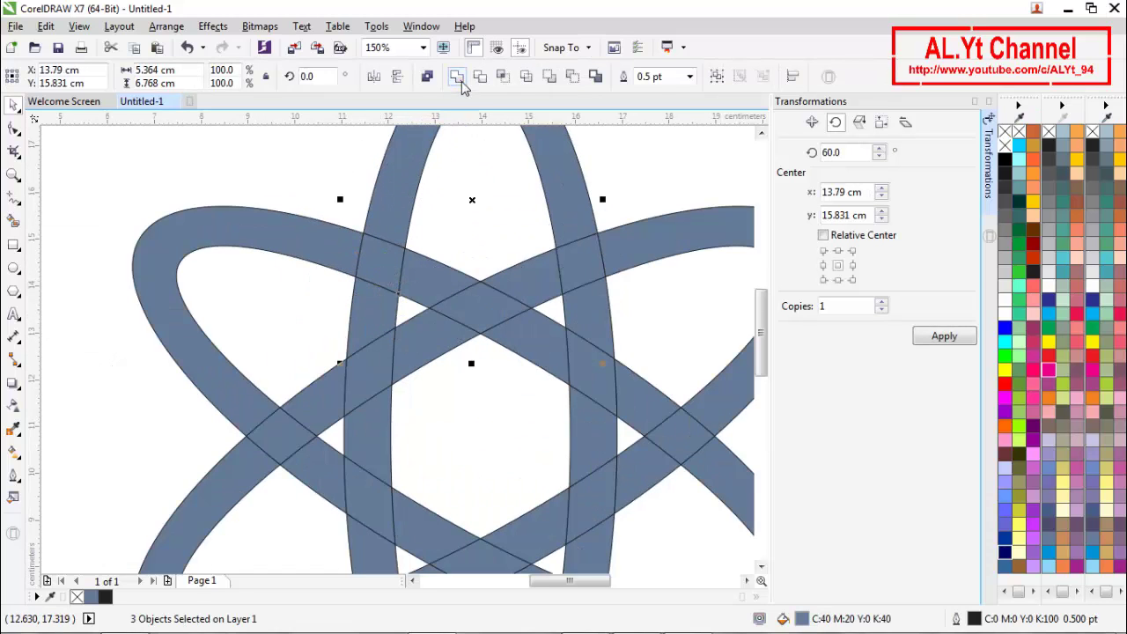
click(329, 179)
scroll(396, 185, down, 1)
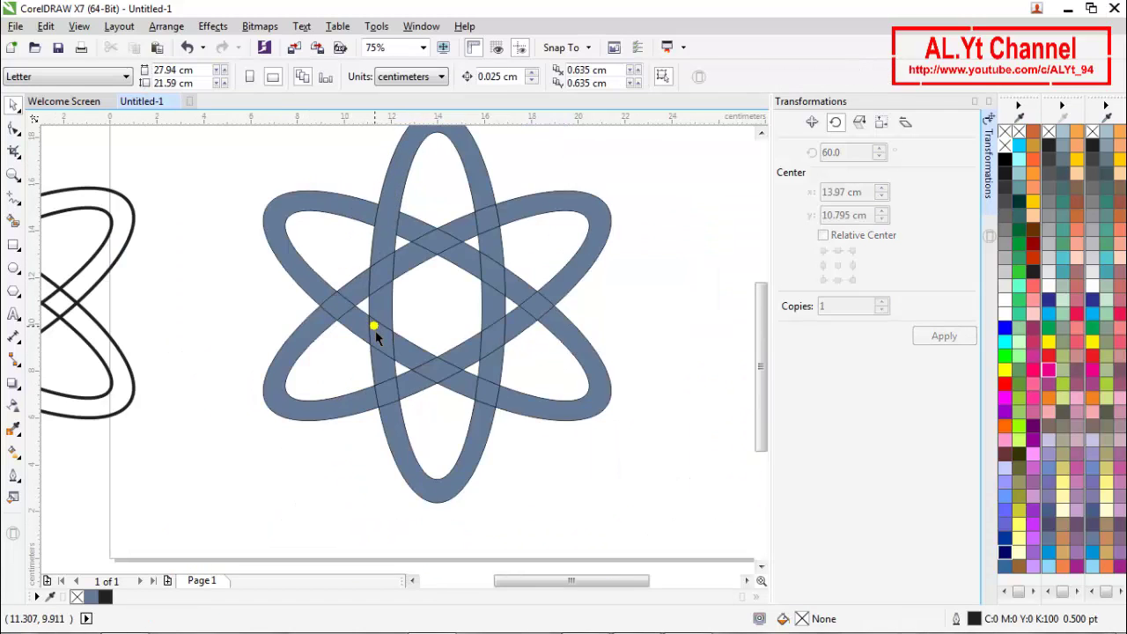
Step: Weld the three segments that cross over the vertical ring's upper left side, between the left crossing and the upper centre crossing
scroll(376, 331, up, 1)
click(354, 262)
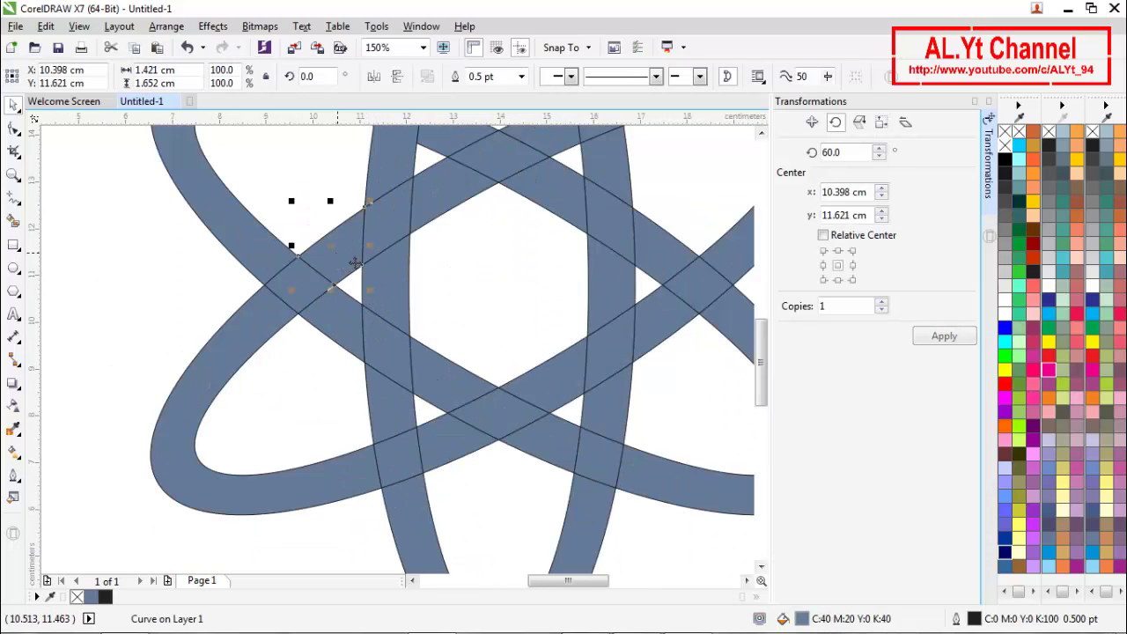
shift+click(392, 232)
shift+click(442, 201)
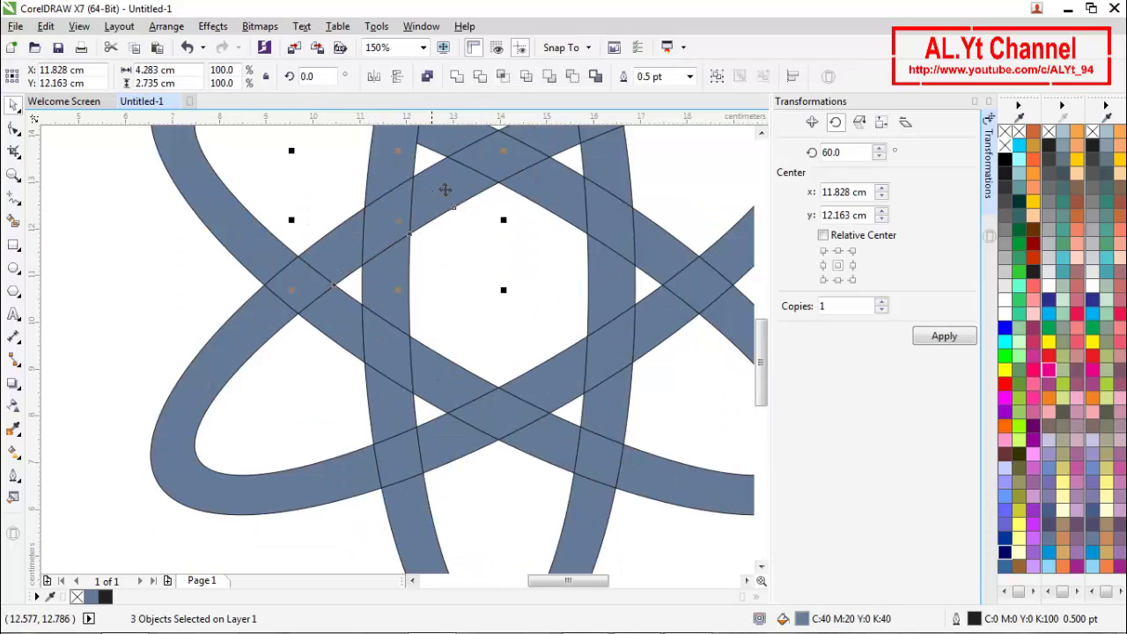
click(456, 75)
scroll(372, 201, down, 2)
click(338, 346)
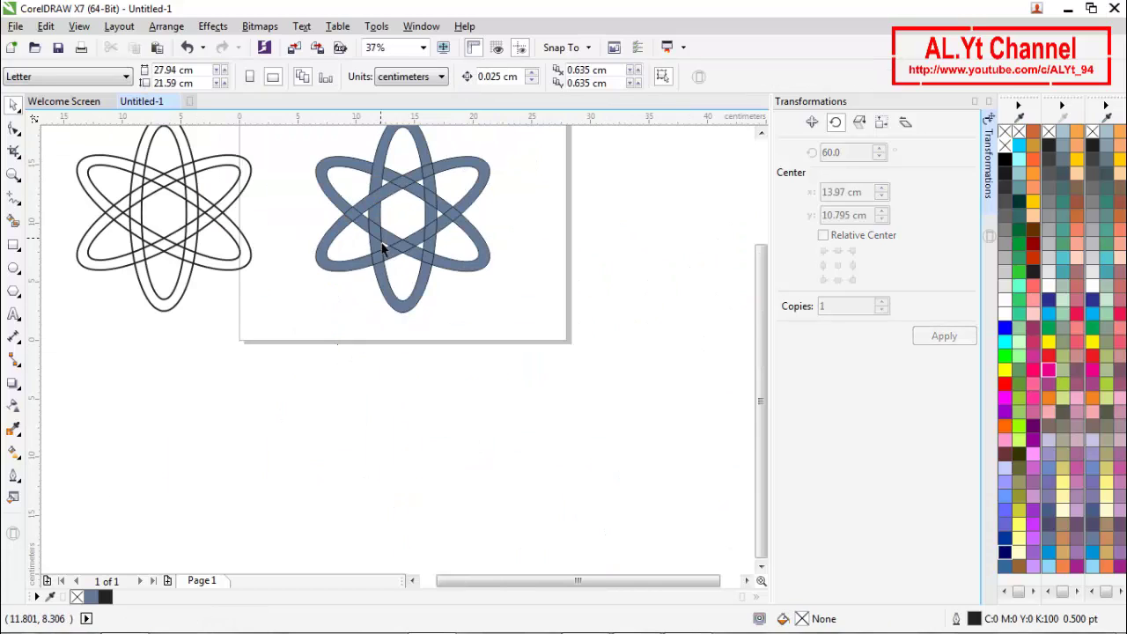
Step: Weld the vertical ring's left middle band with the two segments directly below it, passing over the descending diagonal ring
scroll(380, 239, up, 1)
click(370, 191)
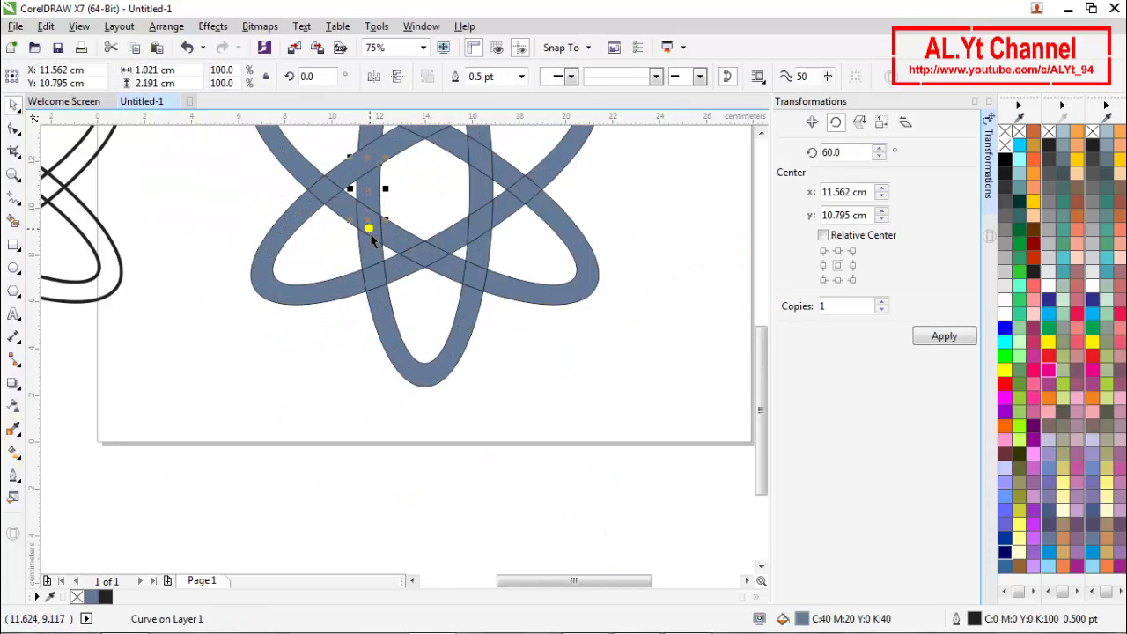
shift+click(375, 245)
shift+click(381, 264)
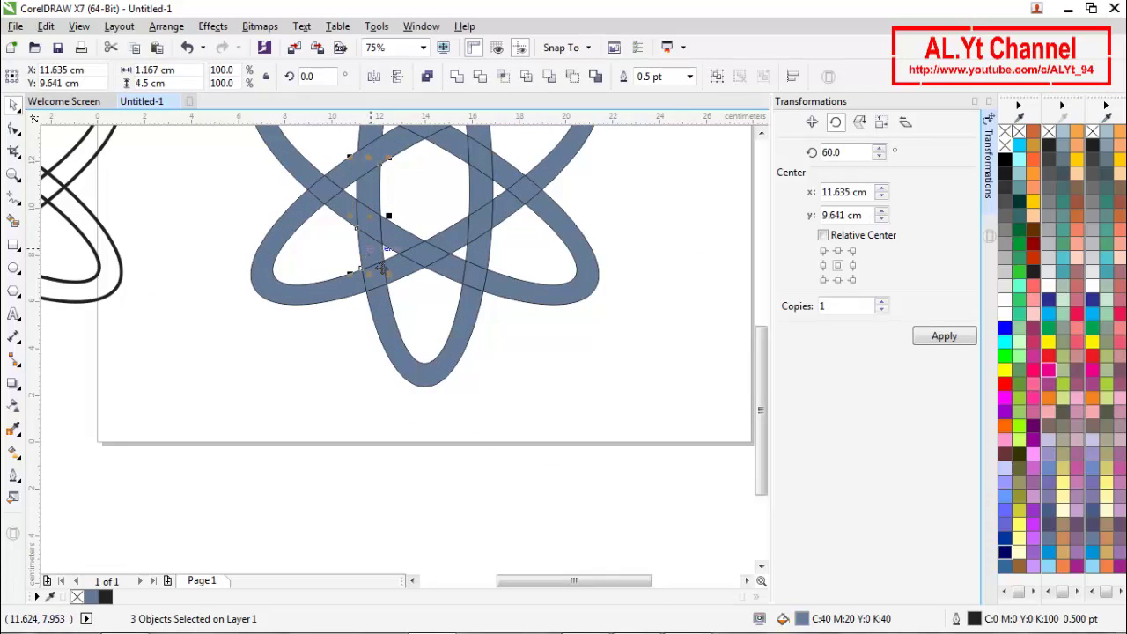
click(454, 77)
click(359, 373)
Step: Weld the lower-left loop with its crossing over the vertical ring and the segment leading to the lower centre crossing
scroll(376, 296, up, 1)
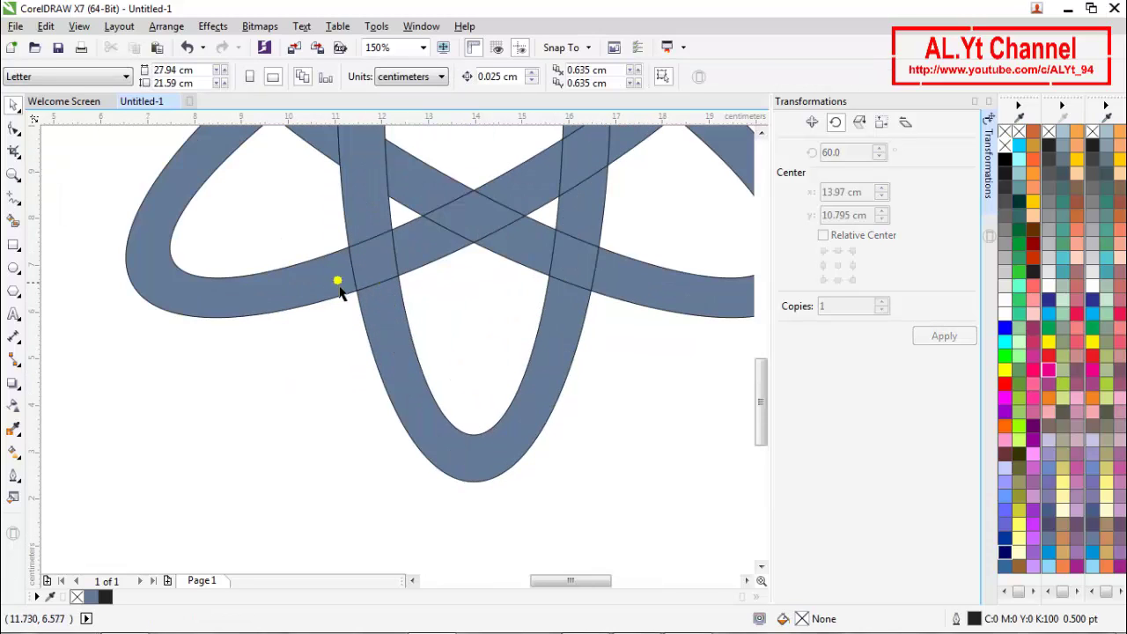
click(330, 276)
shift+click(376, 265)
shift+click(429, 252)
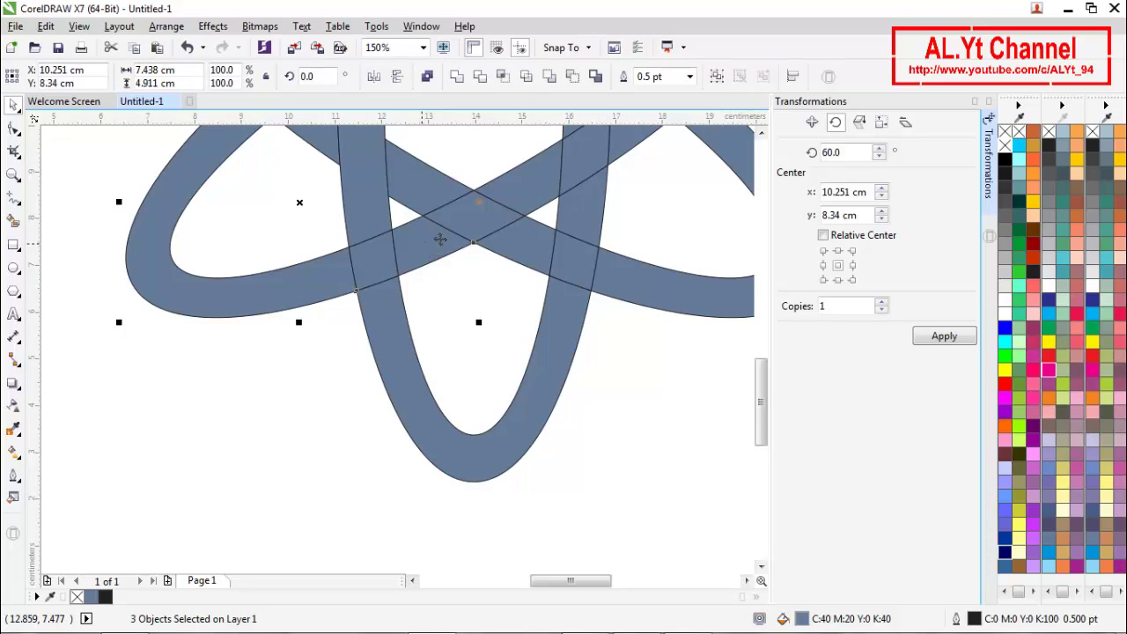
click(456, 78)
click(329, 369)
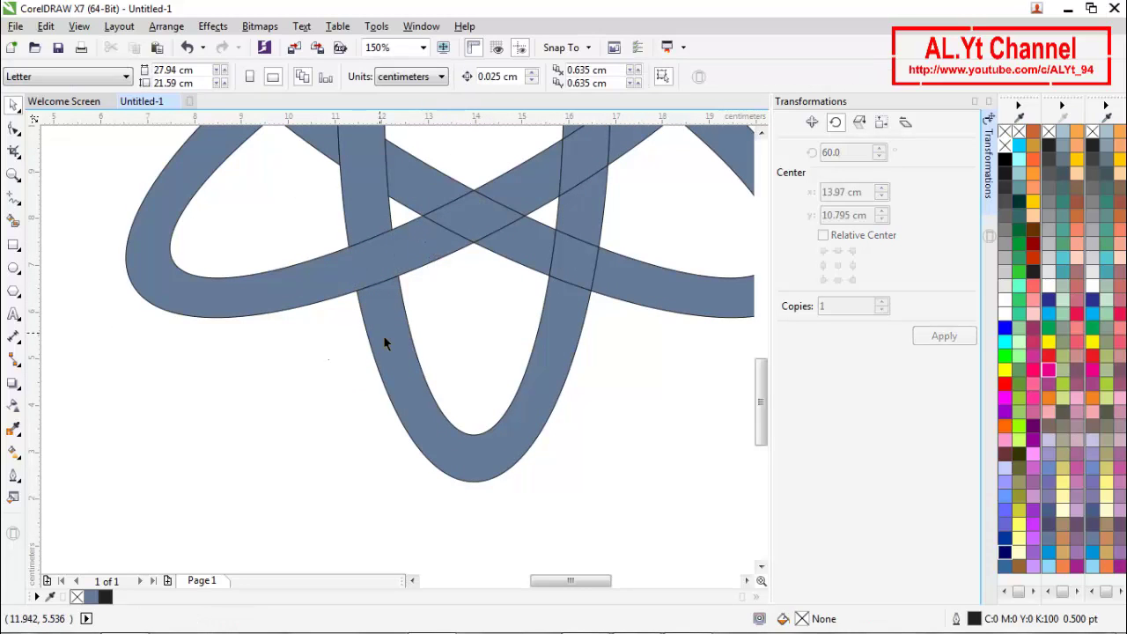
Step: Weld the vertical ring's bottom loop with the crossing and segment continuing up its right side
click(385, 339)
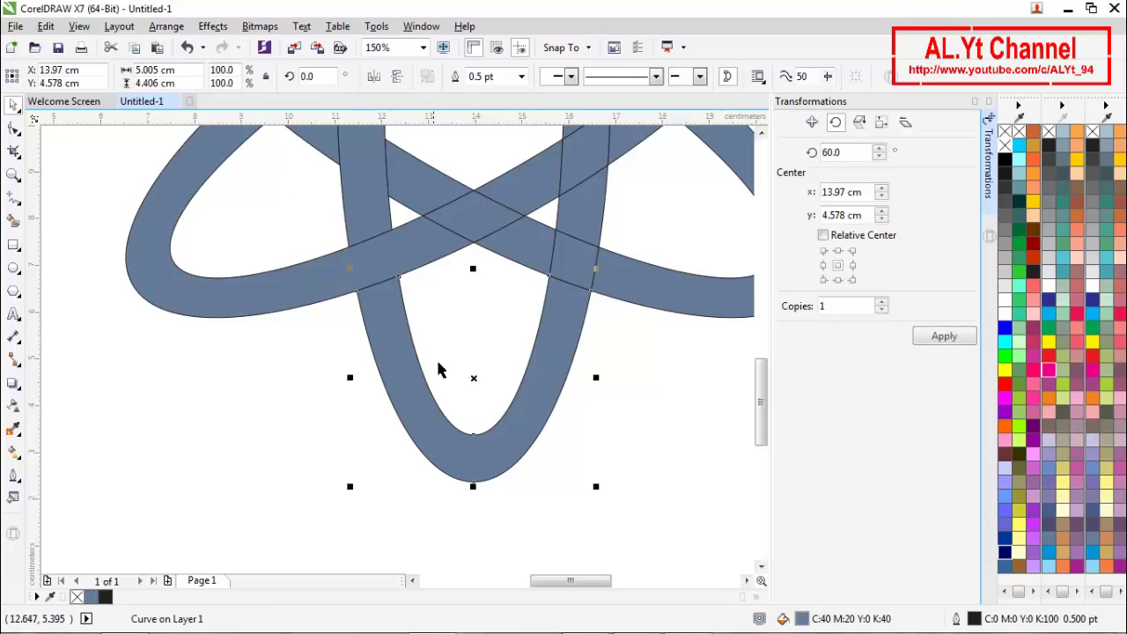
shift+click(576, 259)
shift+click(604, 208)
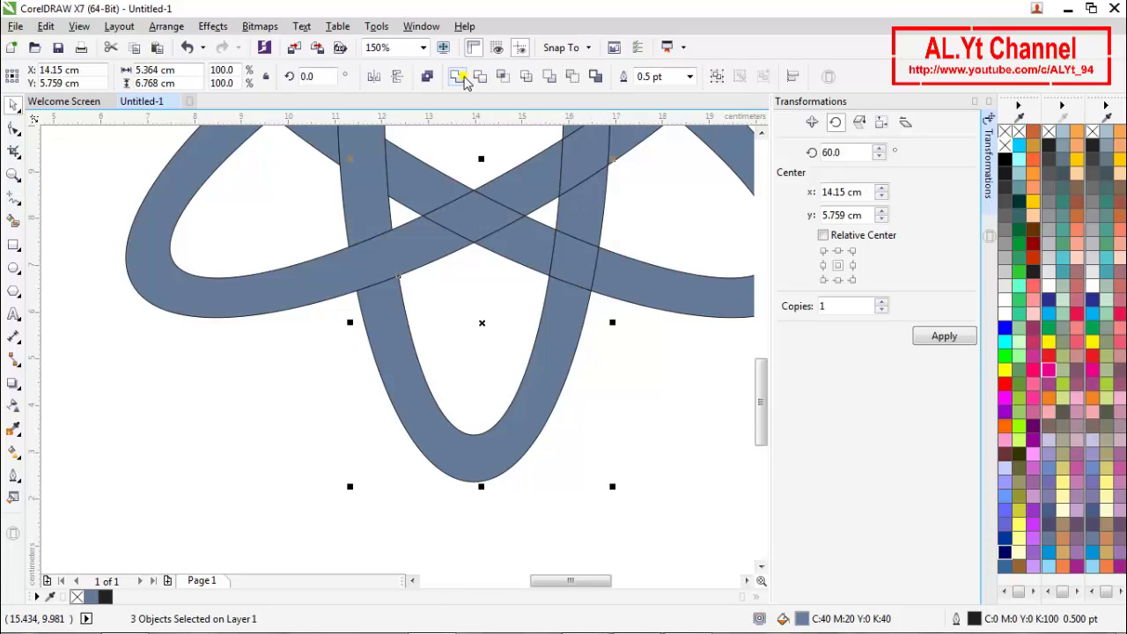
click(456, 77)
click(452, 327)
Step: Weld the three segments that cross over the vertical ring's lower right side, between the lower centre crossing and the right crossing
scroll(444, 322, down, 2)
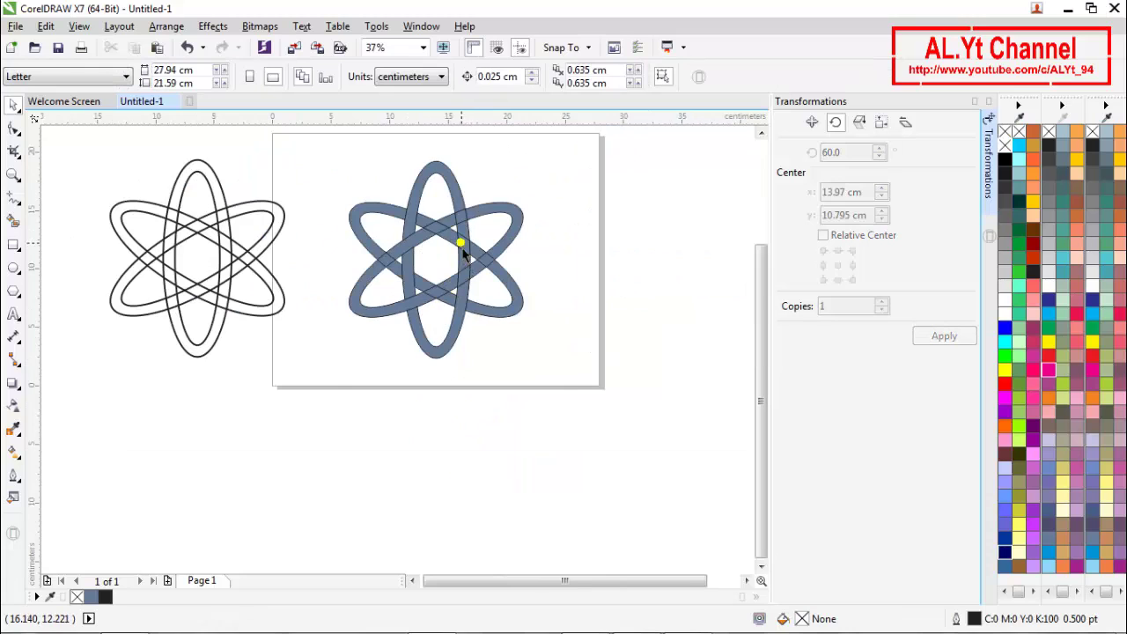
scroll(462, 249, up, 1)
scroll(447, 320, up, 1)
click(448, 323)
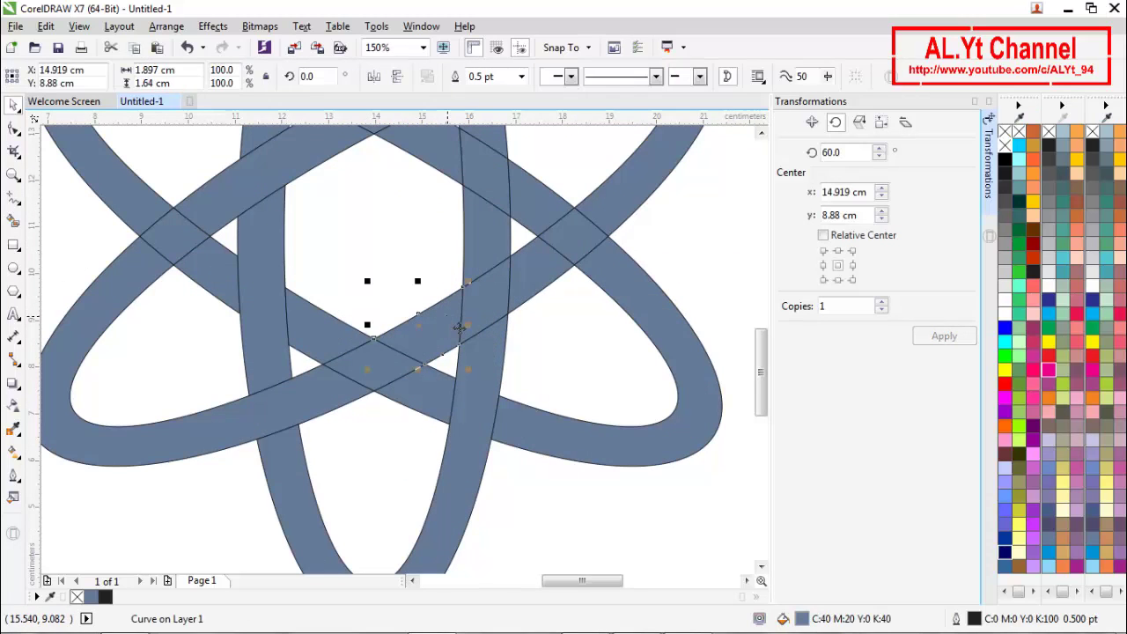
shift+click(494, 306)
shift+click(523, 282)
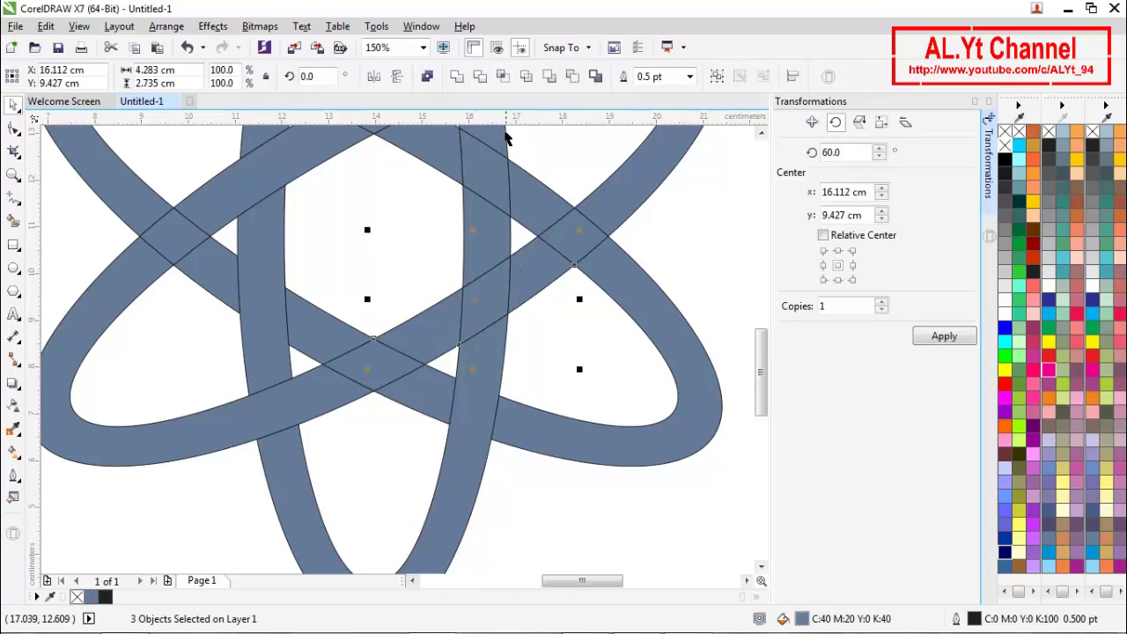
click(453, 79)
click(427, 234)
Step: Weld the vertical ring's right middle band with the two segments directly above it, passing over the descending diagonal ring
click(477, 240)
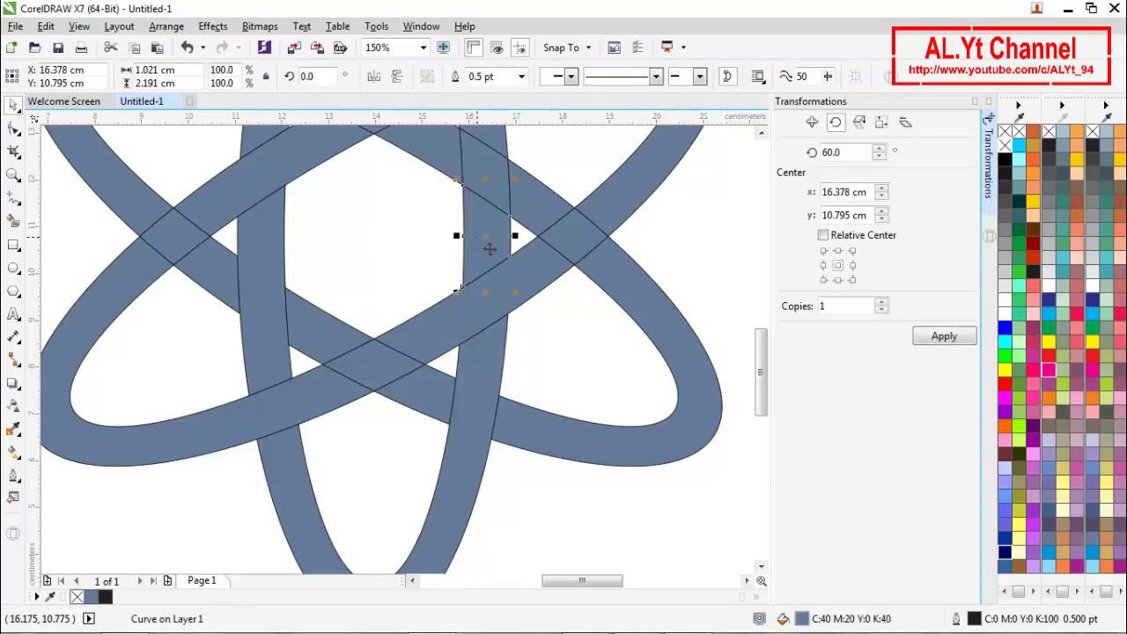
scroll(489, 249, down, 1)
scroll(467, 176, up, 1)
shift+click(499, 249)
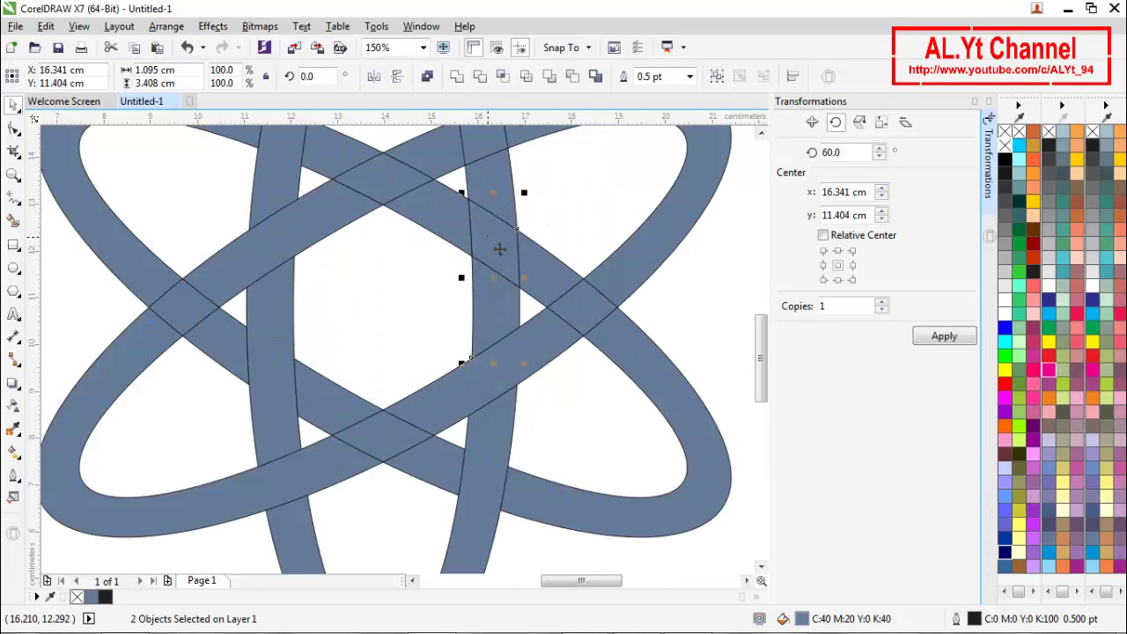
click(456, 77)
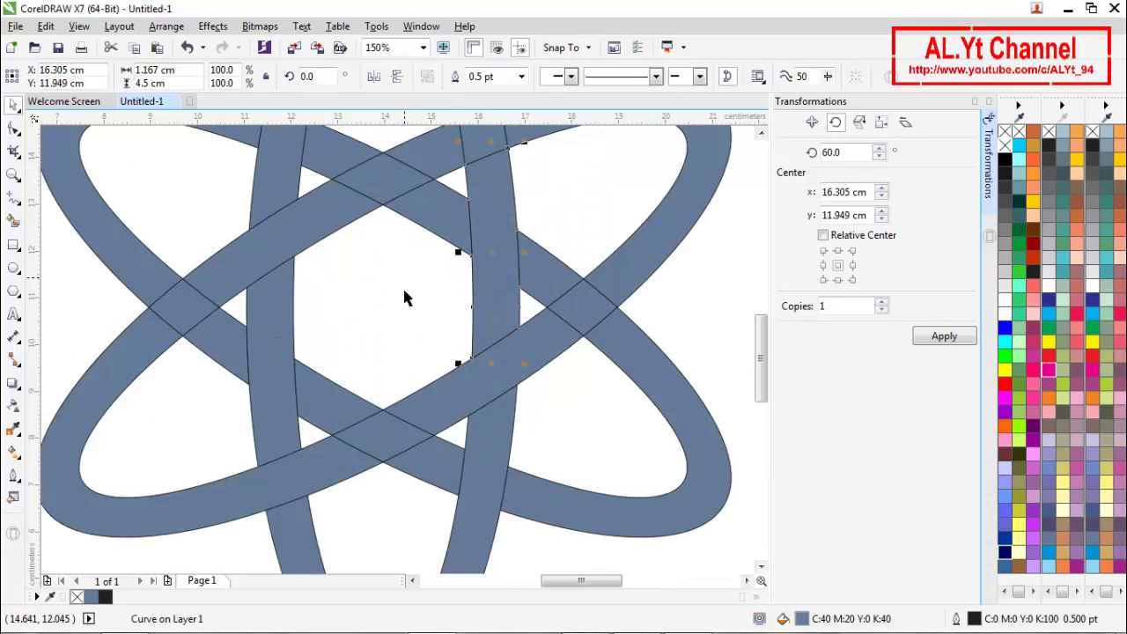
click(398, 319)
Step: Weld the upper-right loop with its crossing over the vertical ring and the segment leading to the upper centre crossing
scroll(502, 303, down, 1)
scroll(486, 196, up, 1)
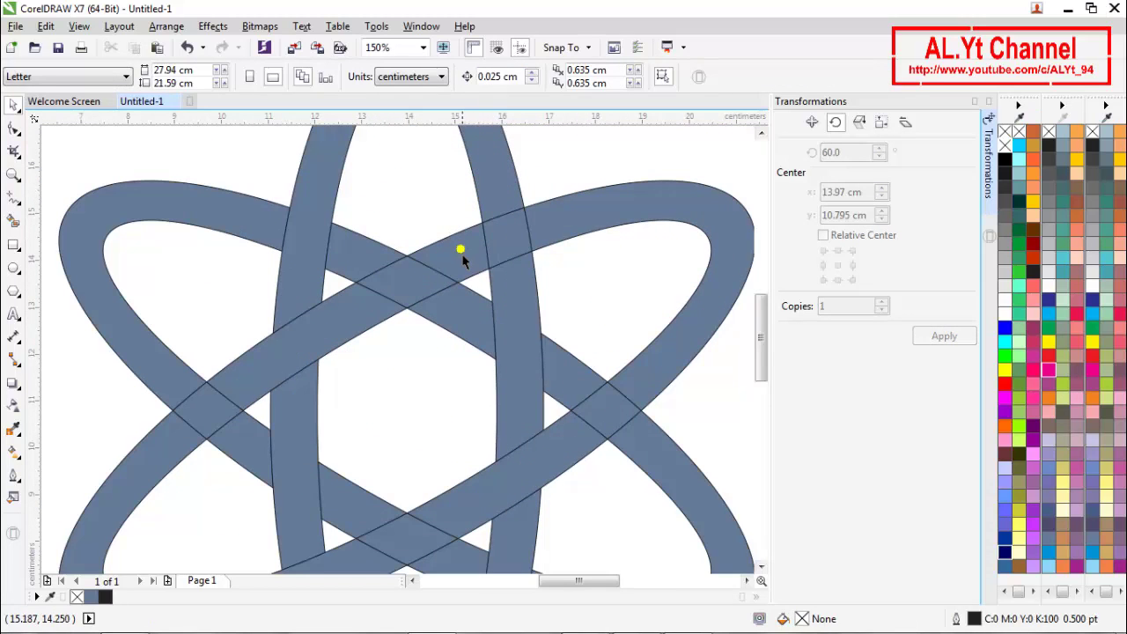
click(501, 249)
shift+click(520, 244)
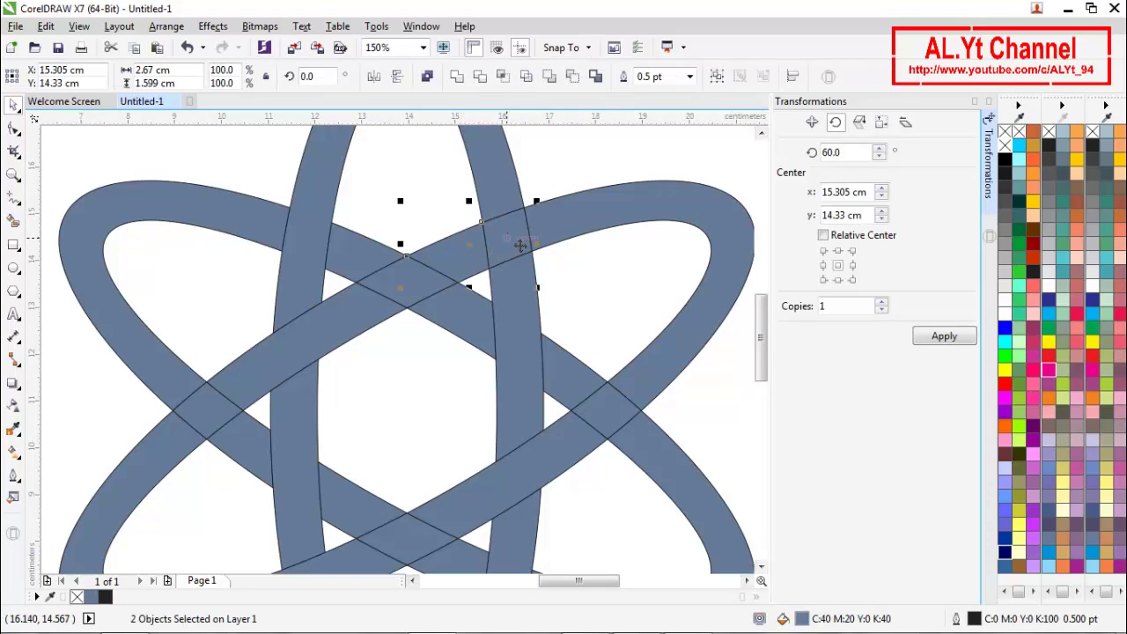
click(461, 77)
click(558, 156)
Step: Weld the upper centre crossing with its two neighbouring segments on the band descending to the right
scroll(545, 290, down, 2)
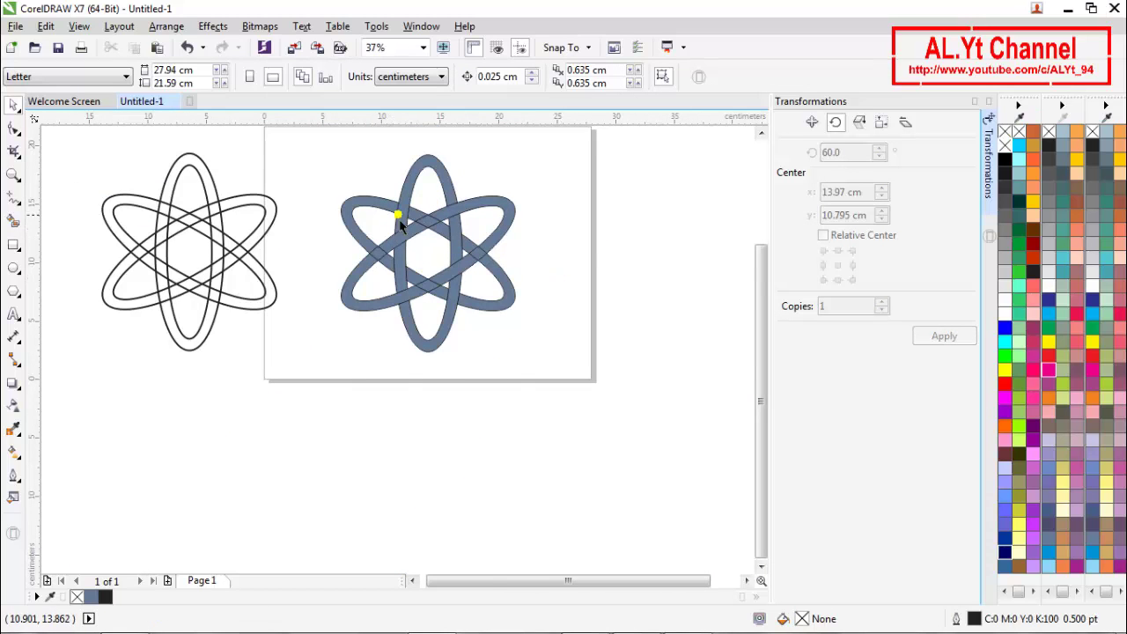
scroll(398, 221, up, 1)
click(435, 229)
scroll(435, 231, up, 2)
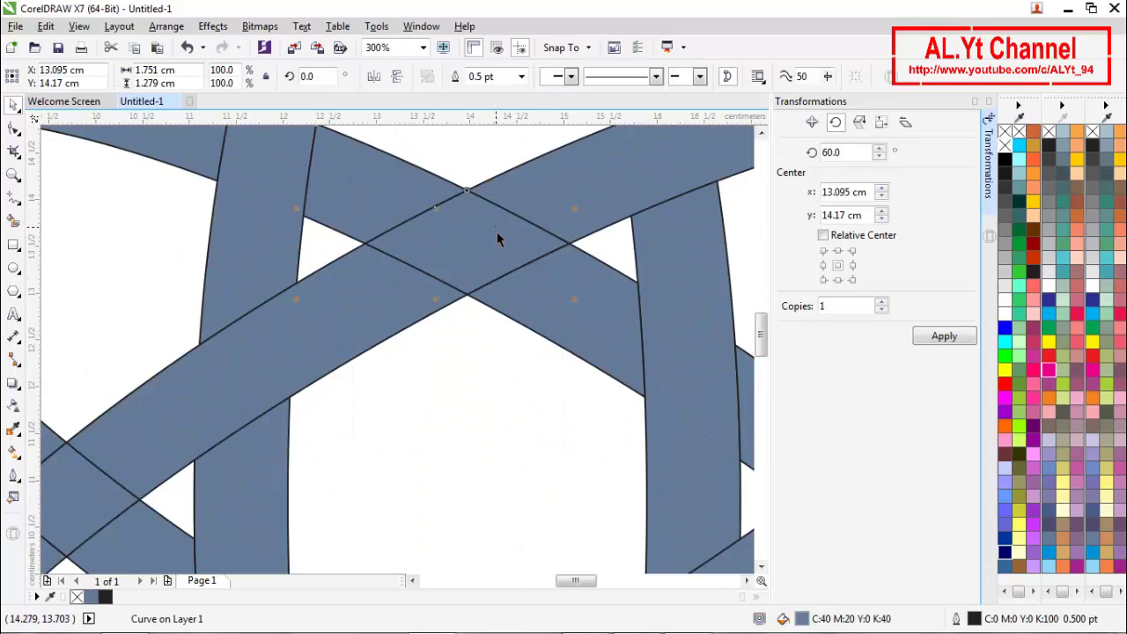
shift+click(561, 301)
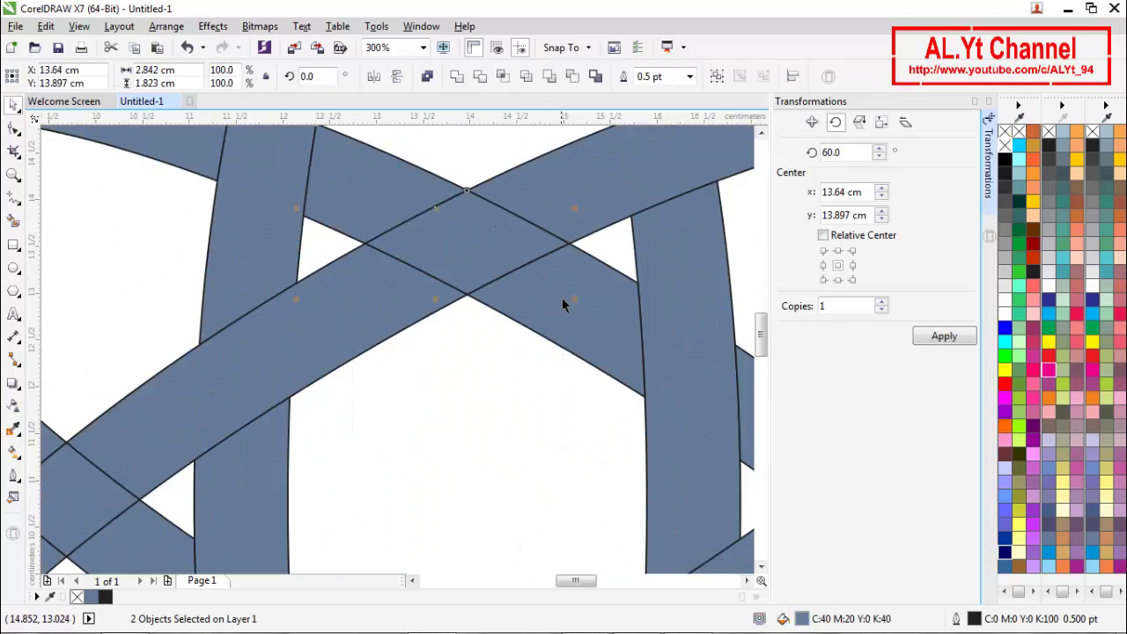
click(456, 76)
scroll(467, 245, down, 2)
click(623, 250)
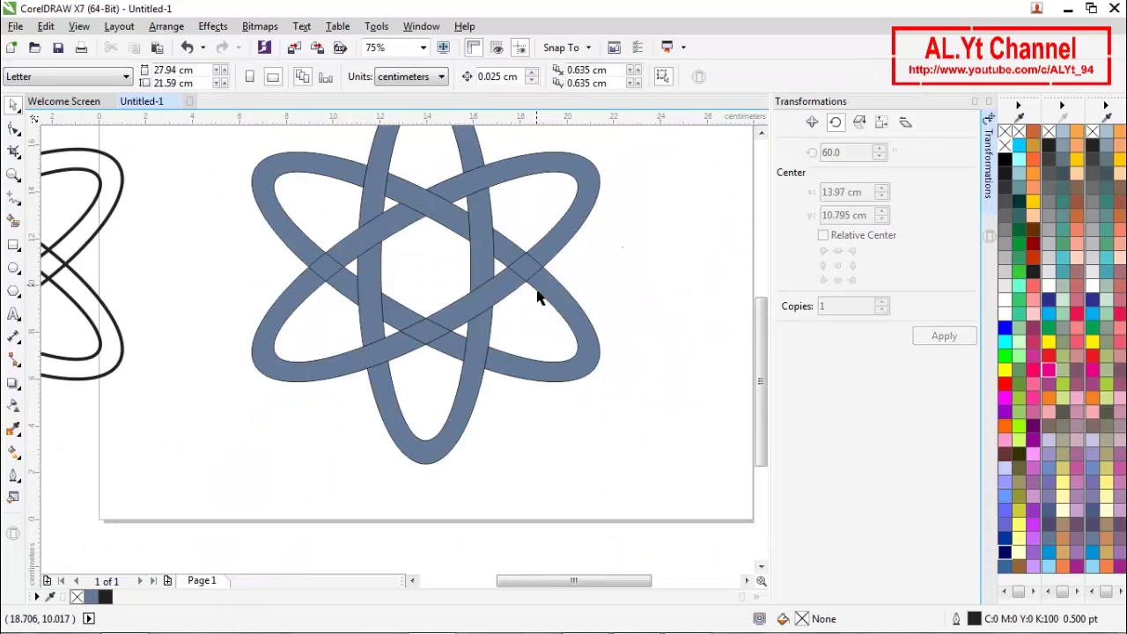
Step: Weld the lower-right loop with the right crossing and the segment reaching the vertical ring's right side
scroll(536, 294, up, 1)
click(508, 244)
shift+click(547, 261)
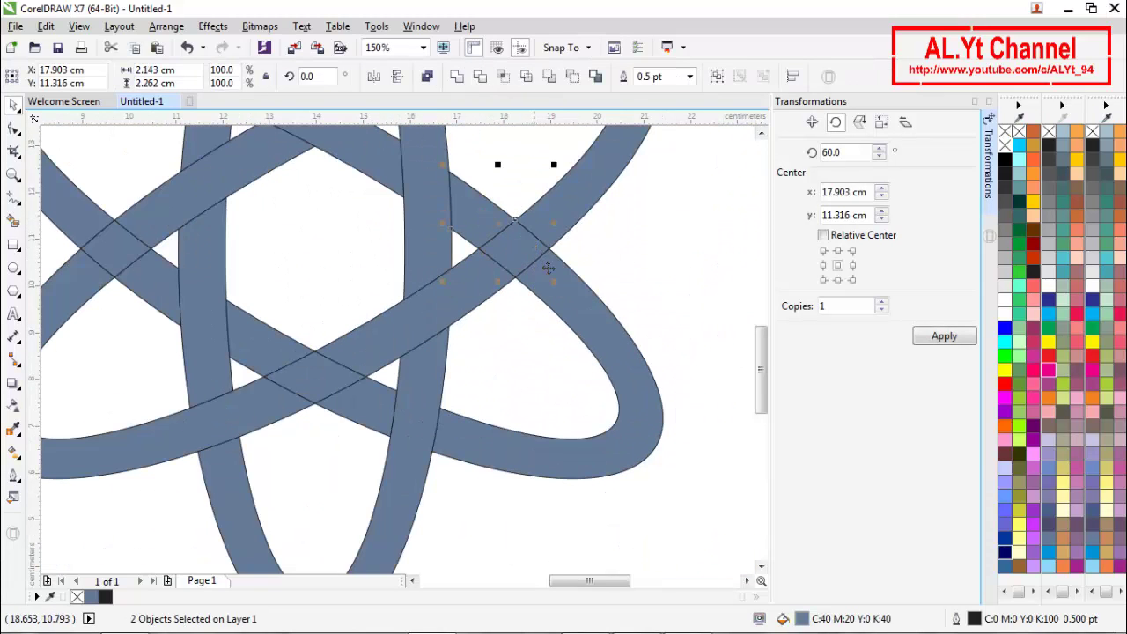
shift+click(582, 320)
click(456, 76)
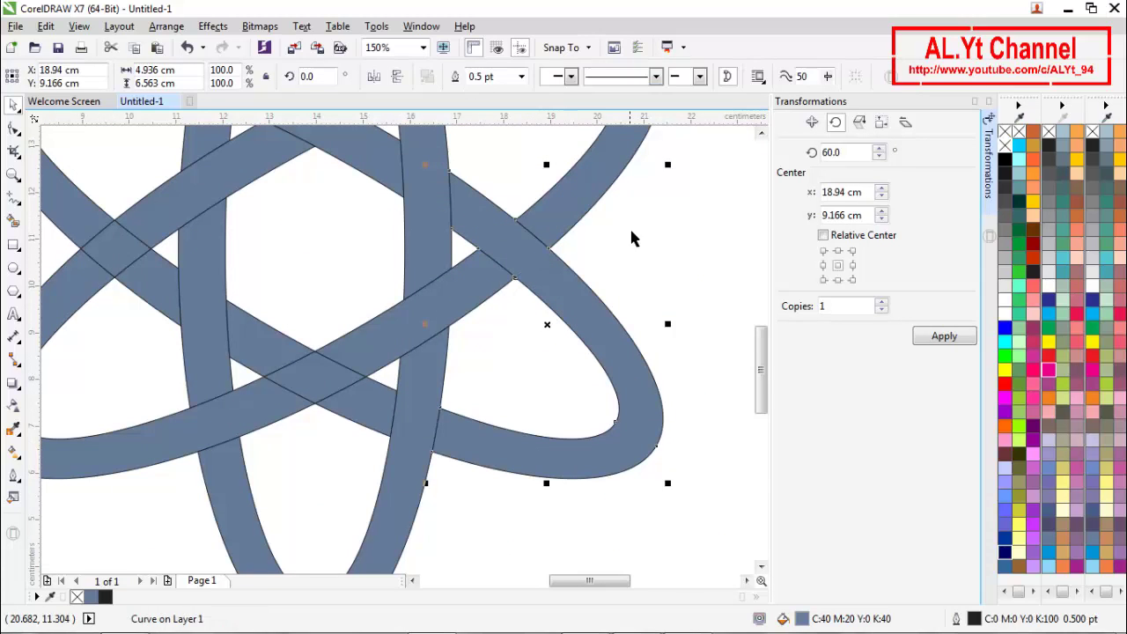
click(629, 226)
Step: Weld the lower centre crossing with the adjoining segments of the descending band between the vertical ring's two sides
scroll(491, 298, down, 1)
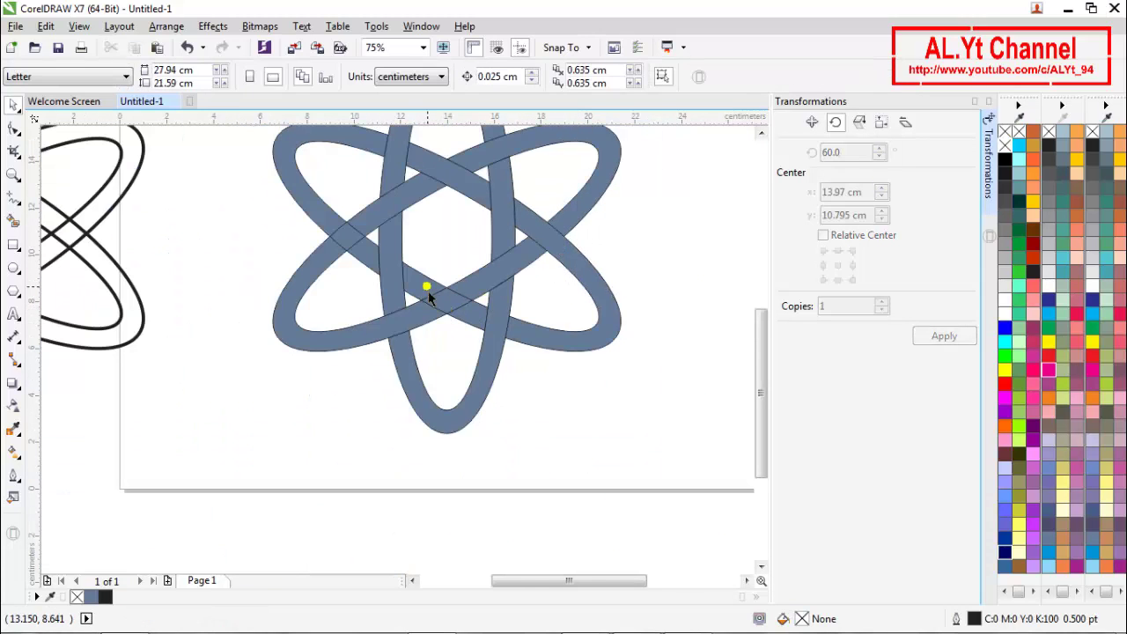
scroll(428, 290, up, 1)
click(443, 313)
shift+click(509, 324)
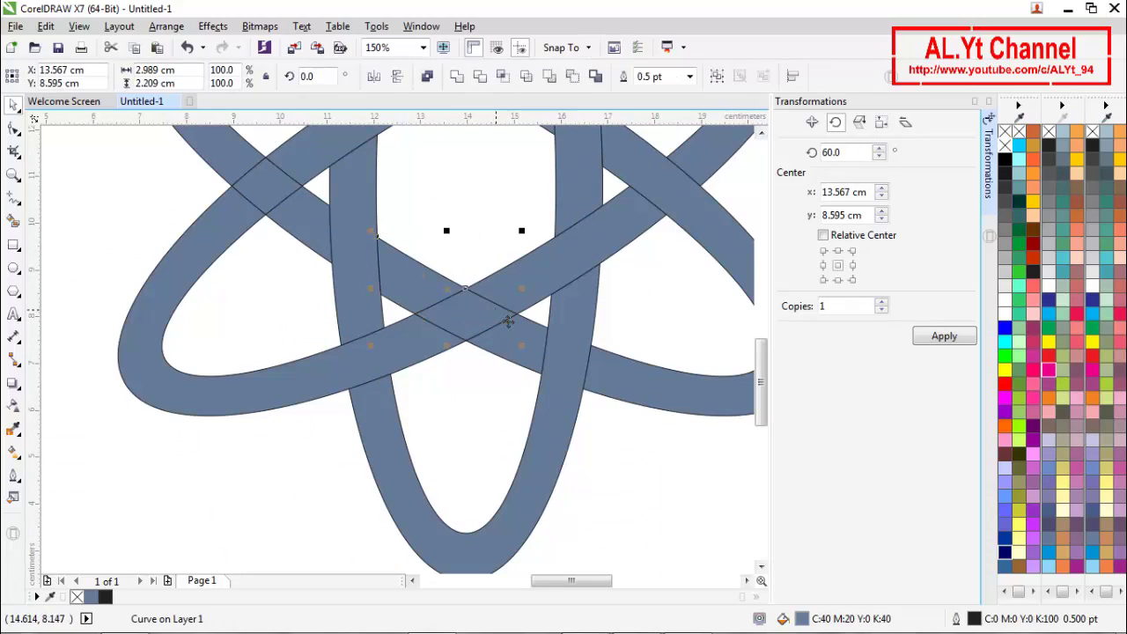
shift+click(529, 359)
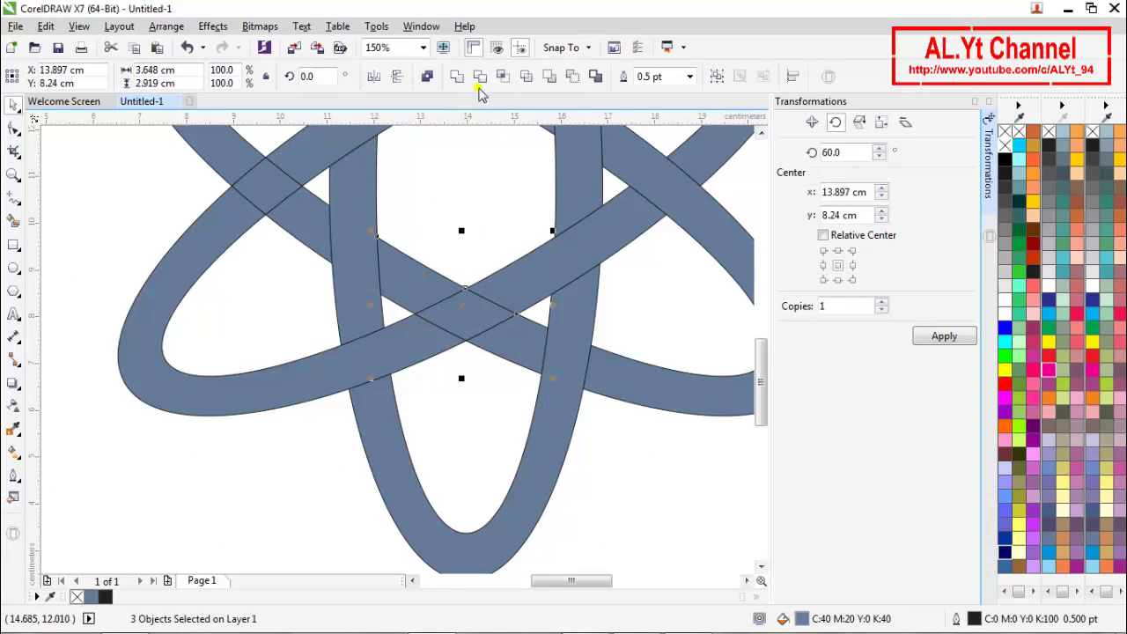
click(479, 83)
click(463, 226)
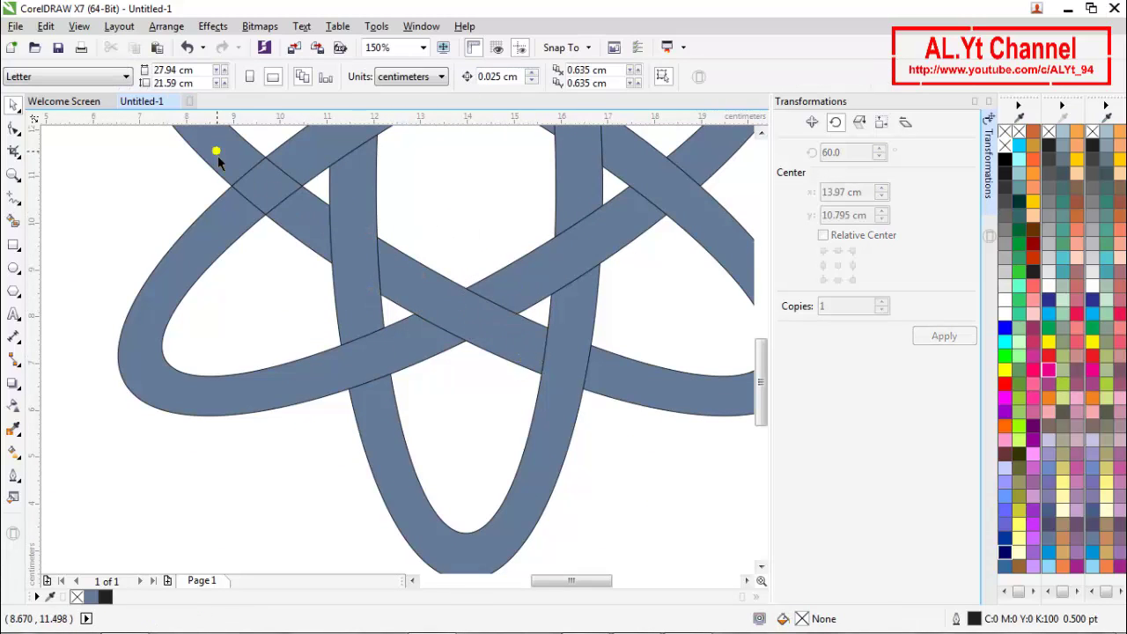
Step: Weld the upper-left loop with the left crossing and the segment reaching the vertical ring's left side
scroll(231, 167, down, 3)
scroll(212, 154, up, 3)
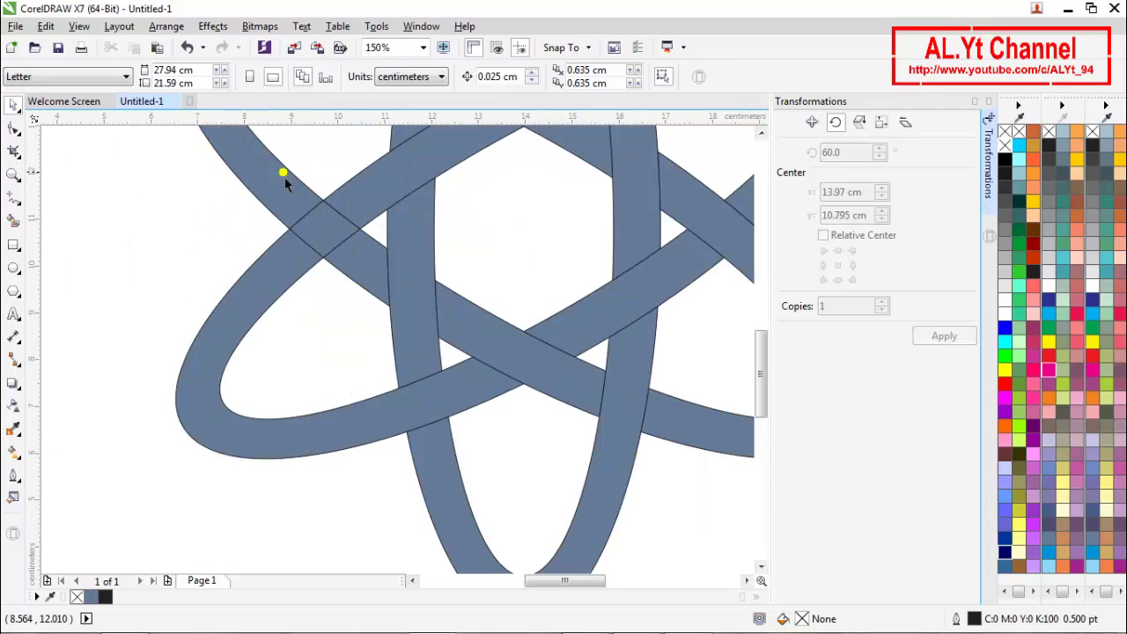
scroll(284, 176, down, 3)
scroll(265, 169, up, 2)
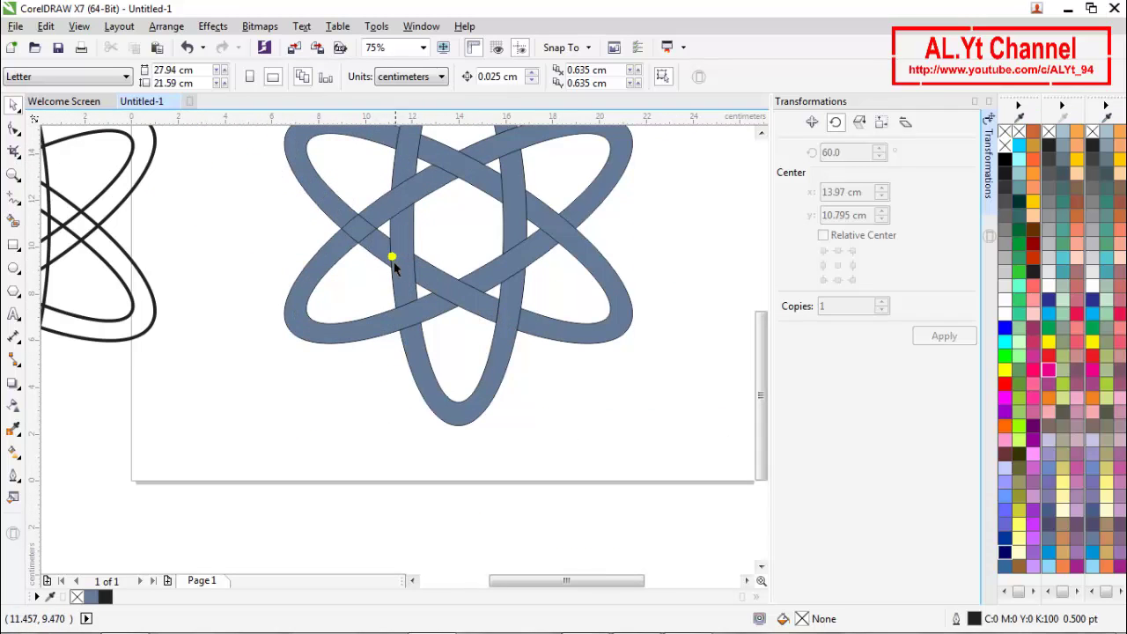
click(335, 202)
scroll(351, 229, up, 2)
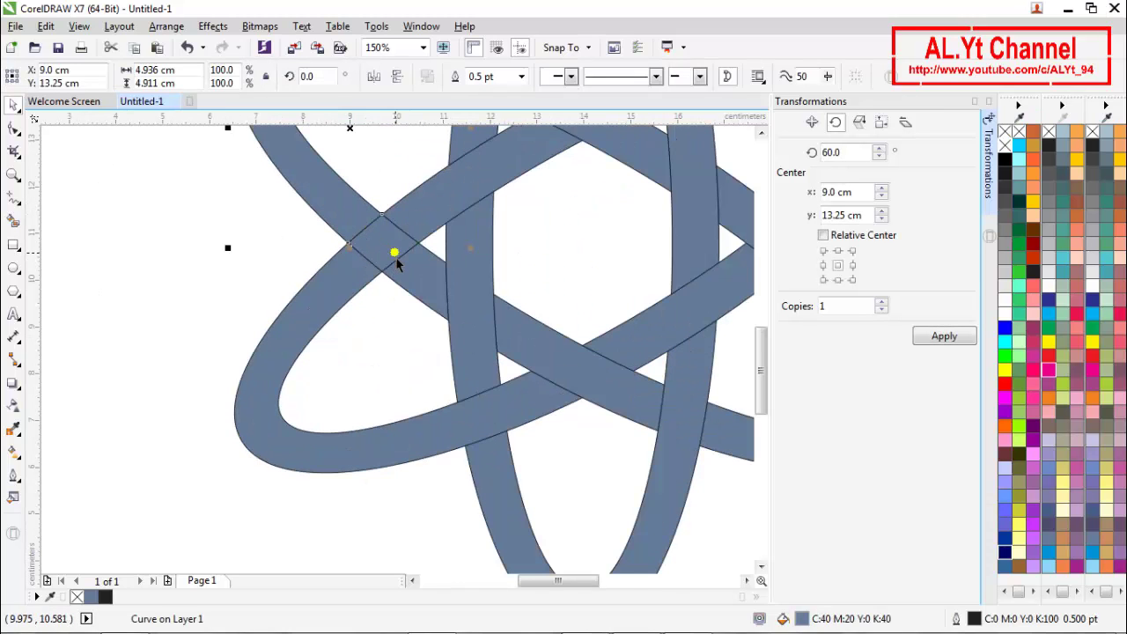
shift+click(410, 291)
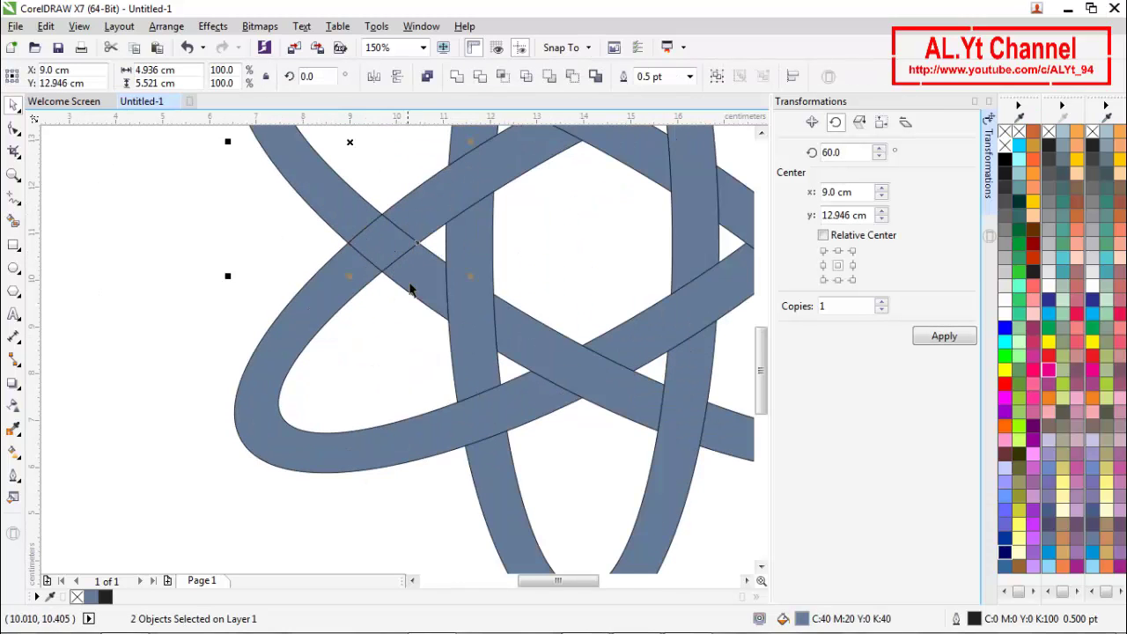
click(457, 76)
click(230, 236)
Step: Weld the four segments of the vertical ring into one shape and fill it with cyan
scroll(449, 222, down, 4)
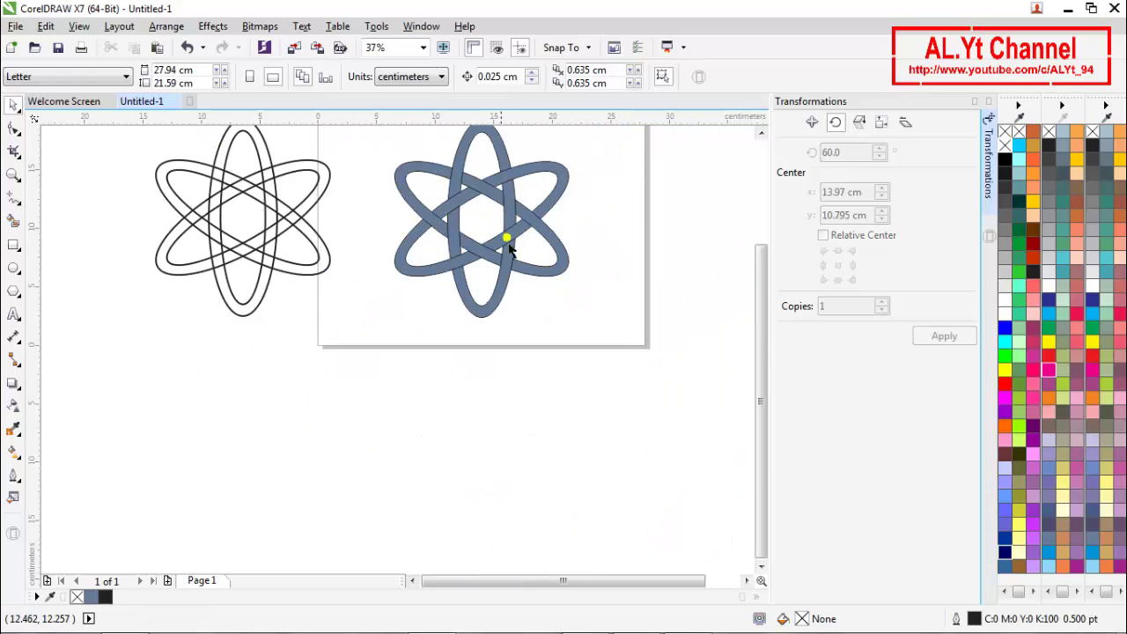
scroll(495, 201, down, 1)
scroll(489, 170, up, 1)
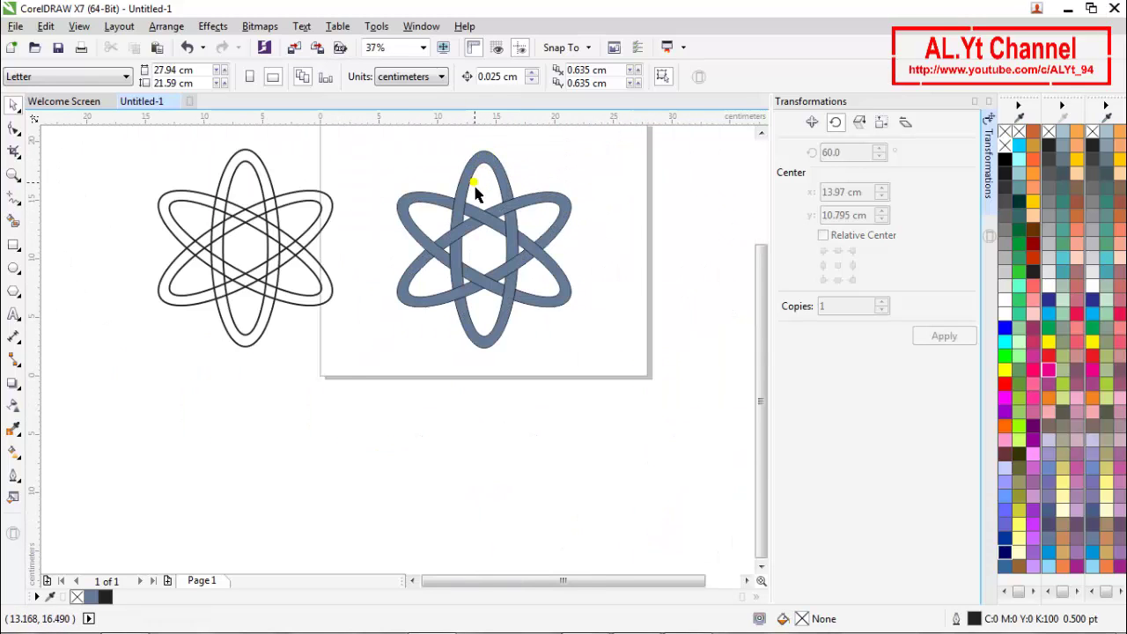
scroll(475, 186, up, 2)
click(471, 180)
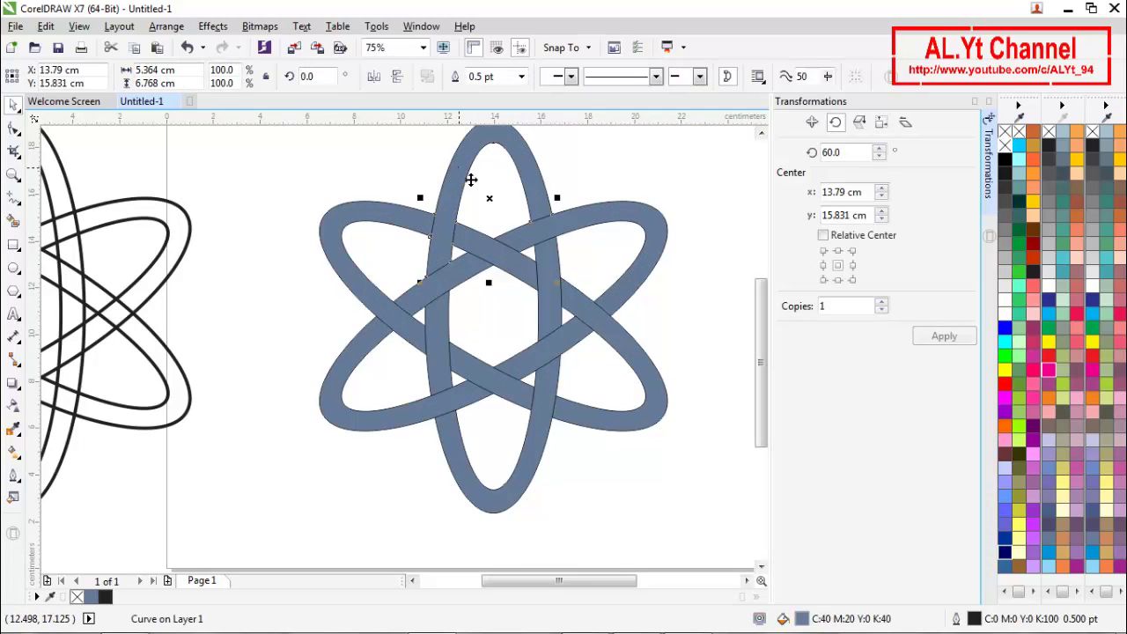
shift+click(429, 306)
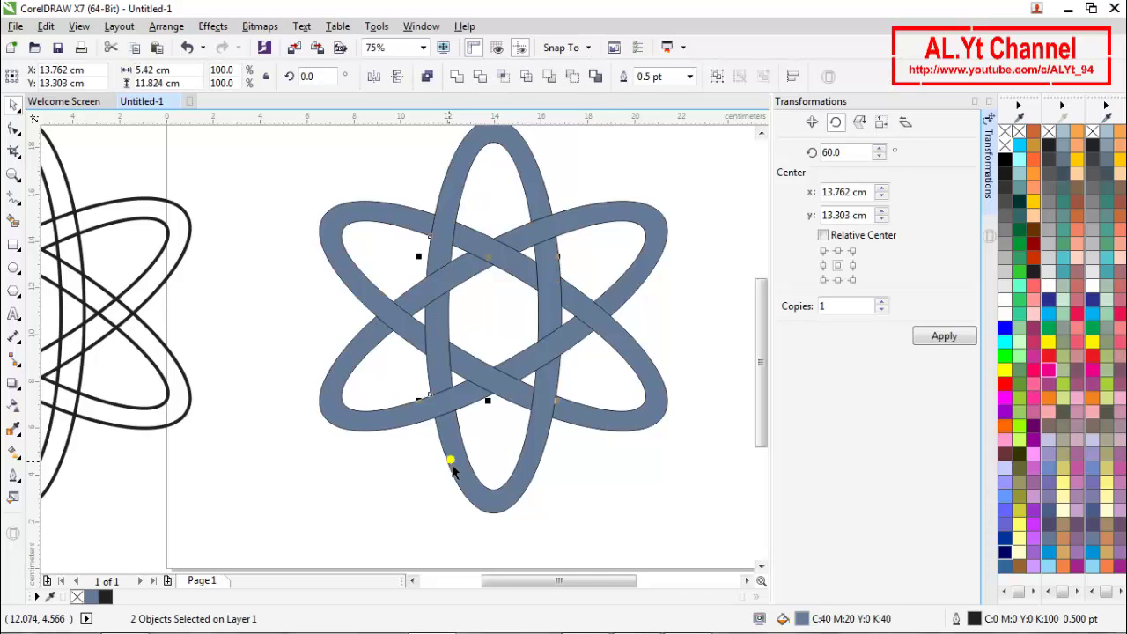
shift+click(556, 293)
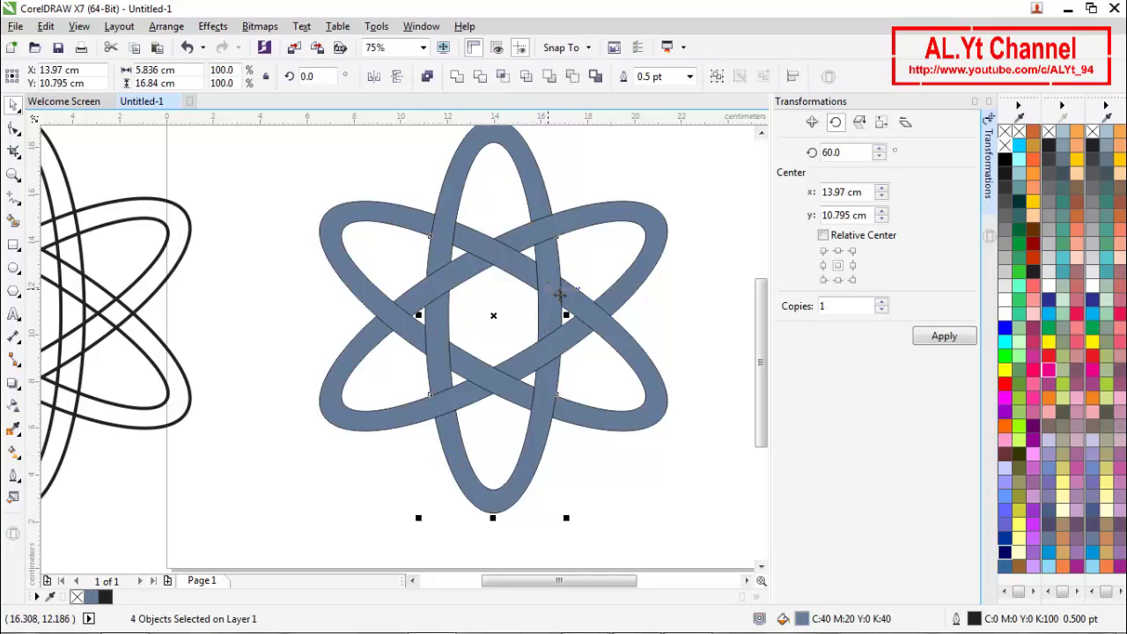
click(457, 77)
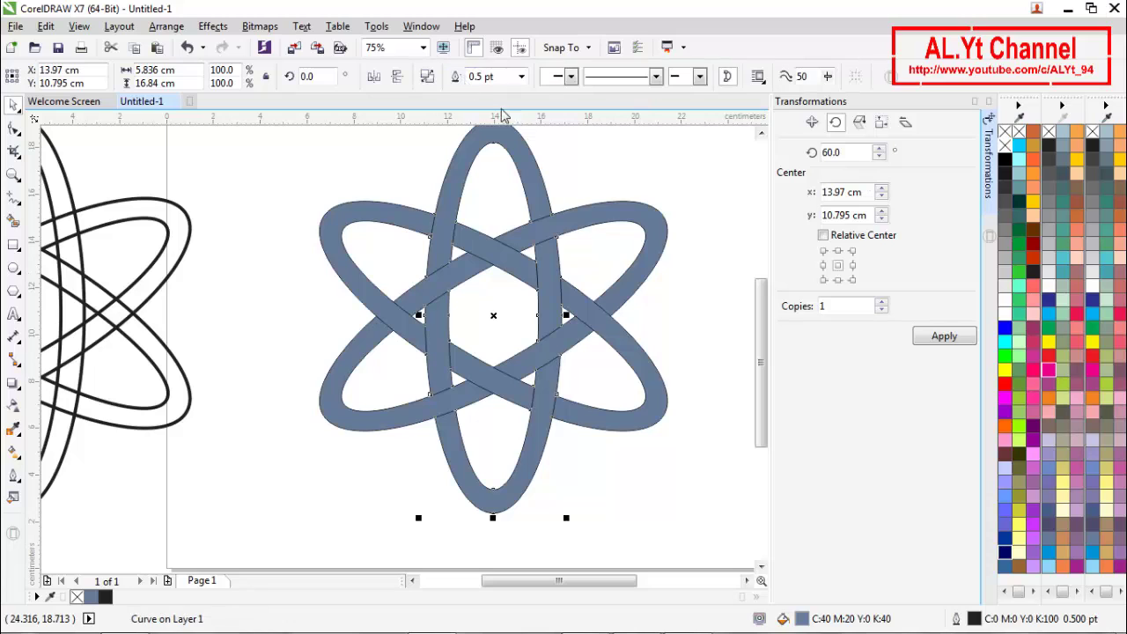
click(1055, 317)
click(682, 204)
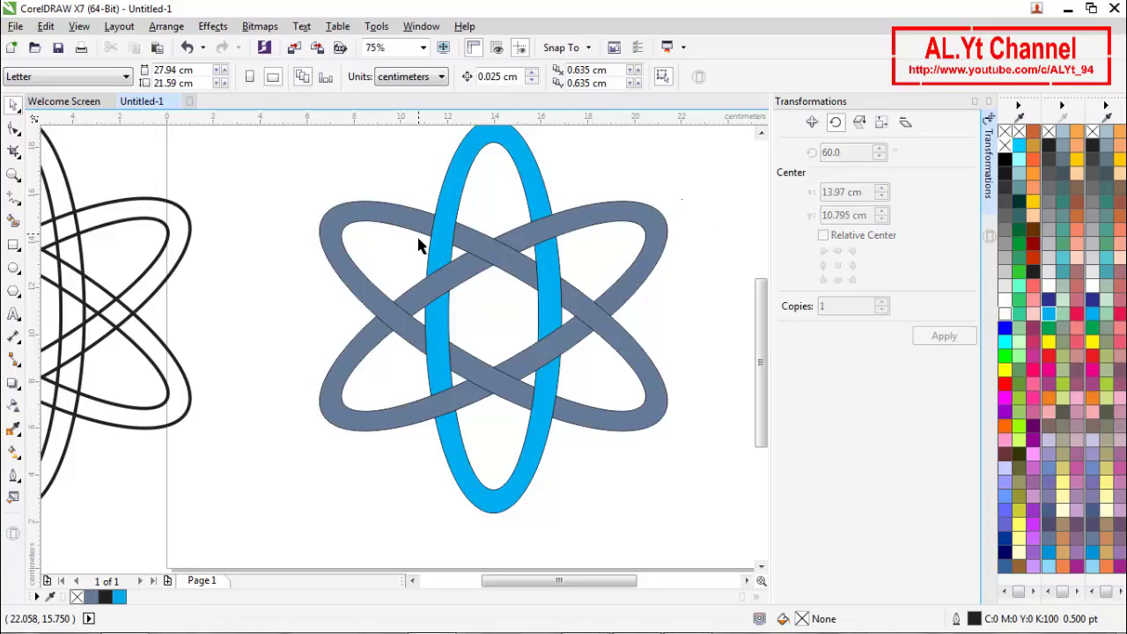
Step: Weld the four segments of the ring descending to the right into one shape and fill it with yellow
click(385, 221)
shift+click(476, 385)
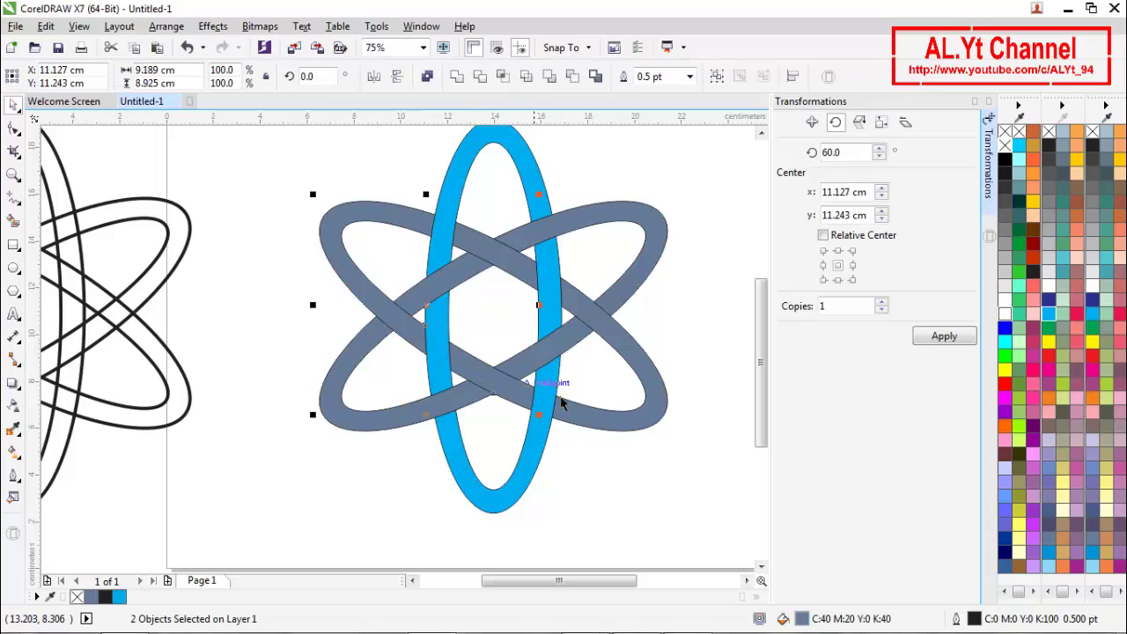
shift+click(619, 429)
shift+click(518, 278)
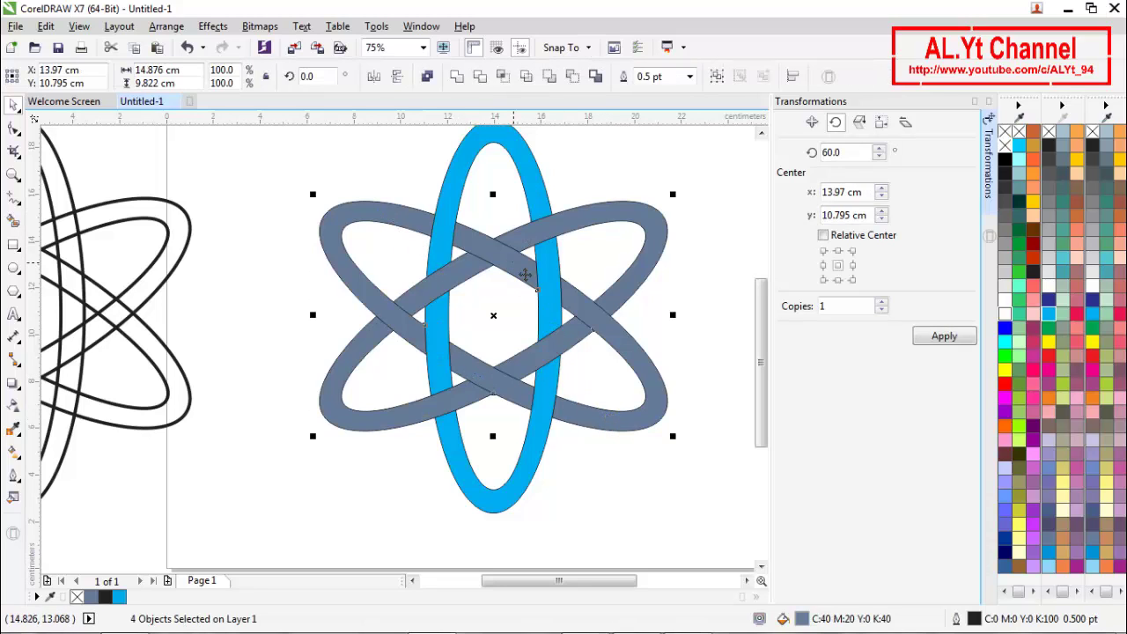
click(458, 77)
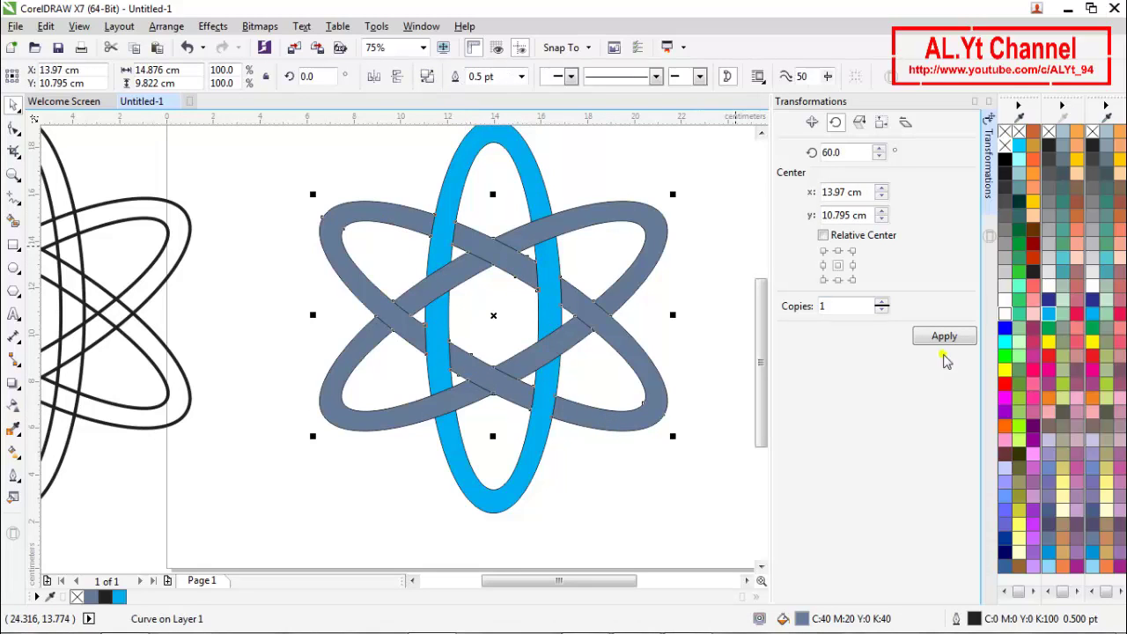
click(1047, 342)
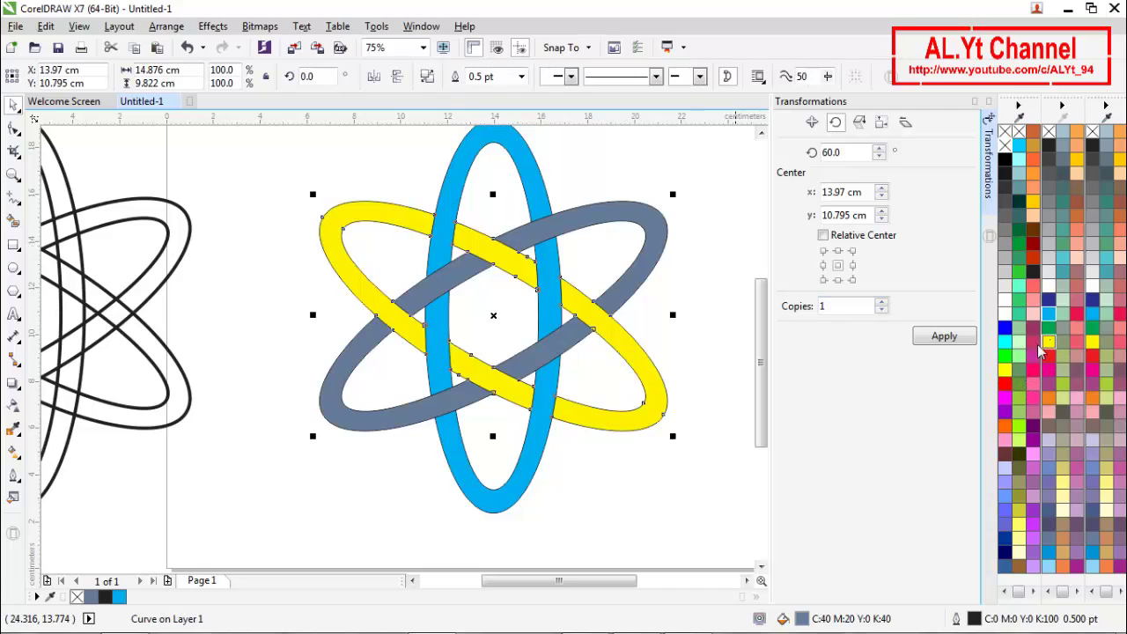
click(697, 332)
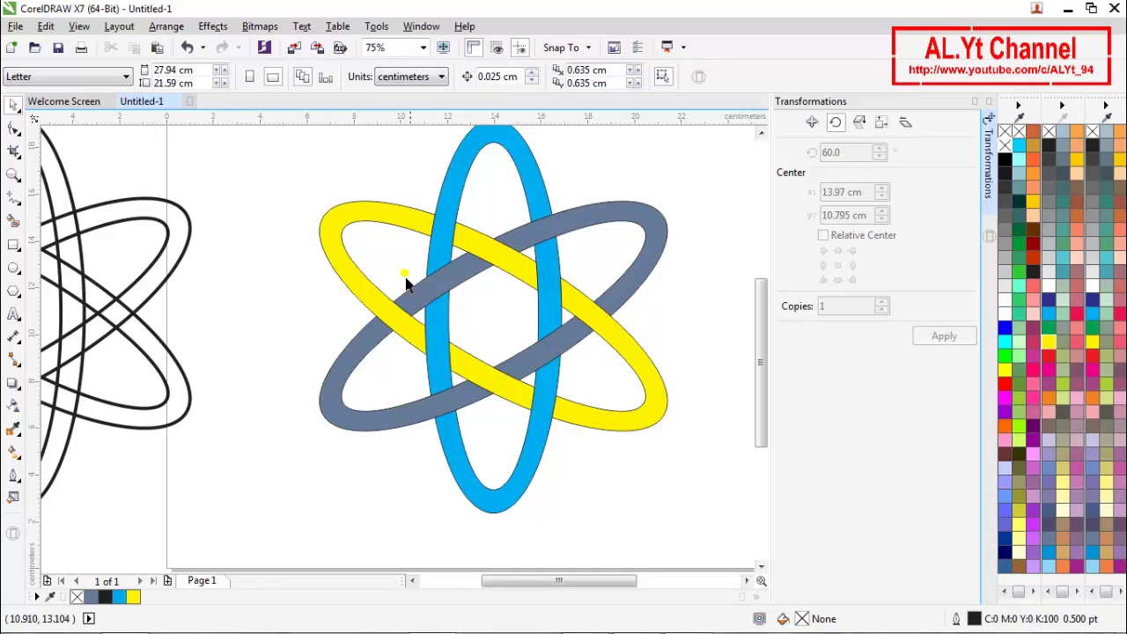
Step: Weld the four remaining grey-blue segments of the ring rising to the right into one shape
click(390, 330)
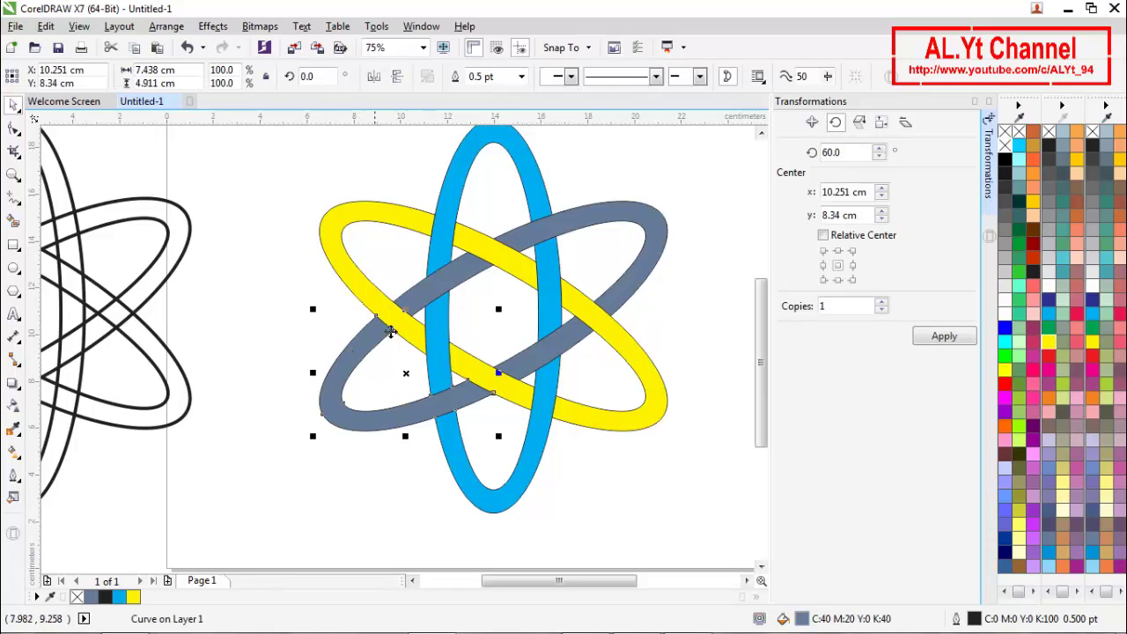
shift+click(440, 297)
shift+click(581, 231)
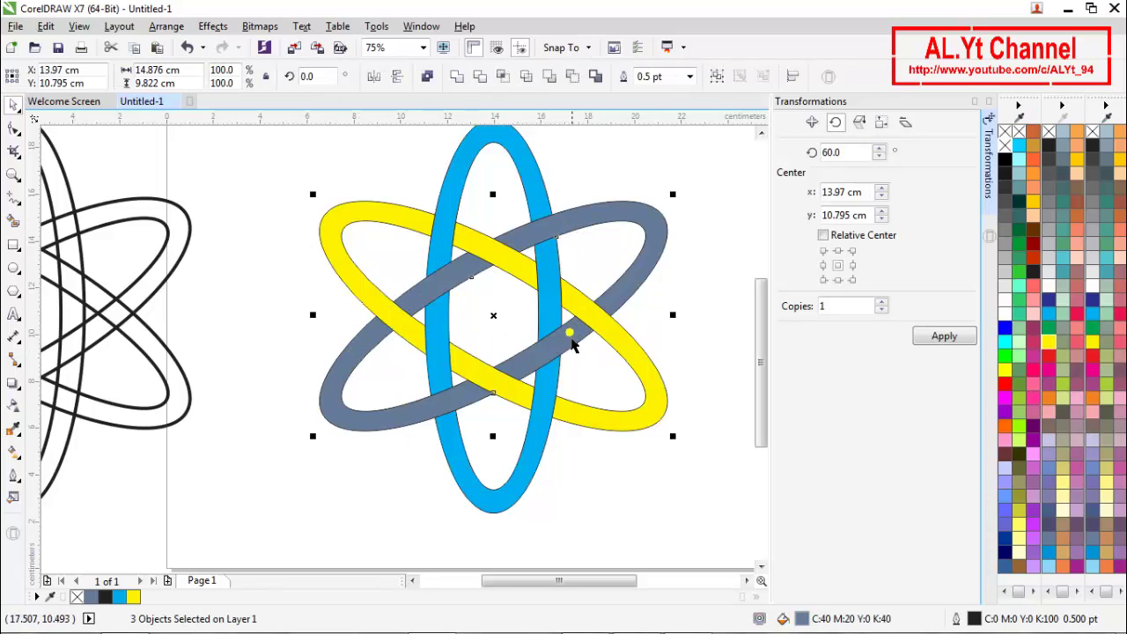
shift+click(560, 355)
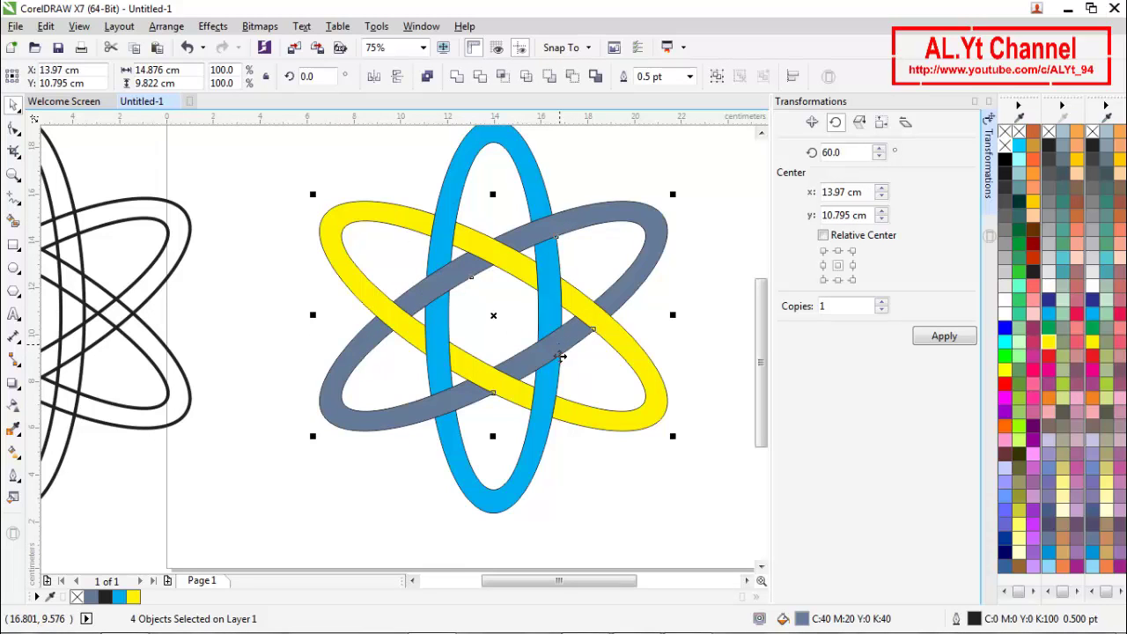
click(456, 75)
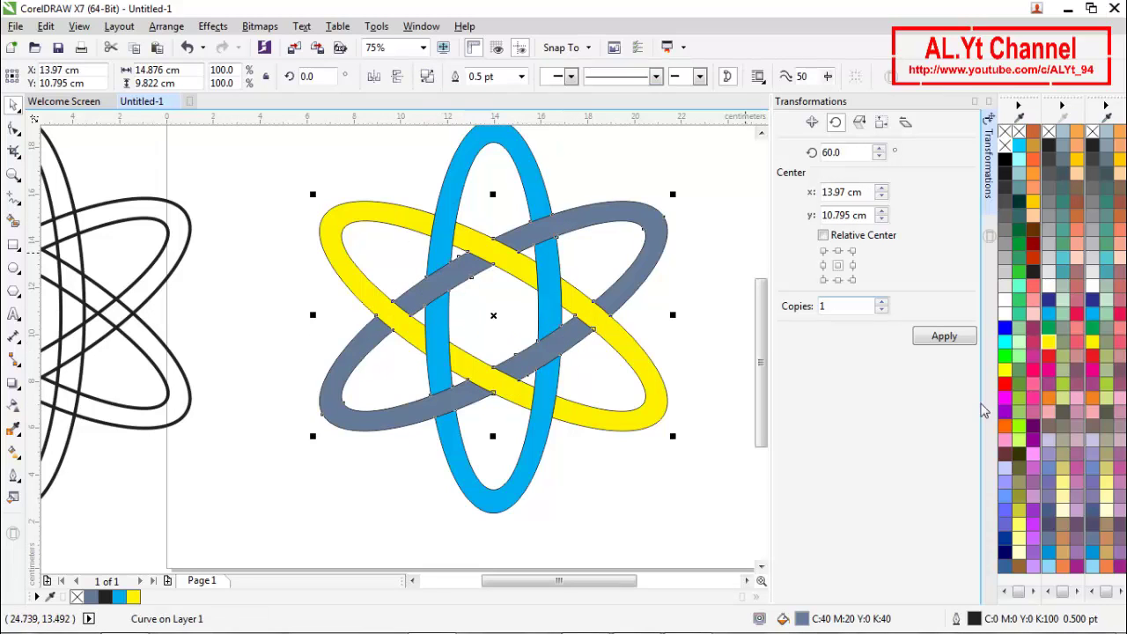
Step: Try red and purple fills on the ring rising to the right, and settle on magenta
click(1050, 372)
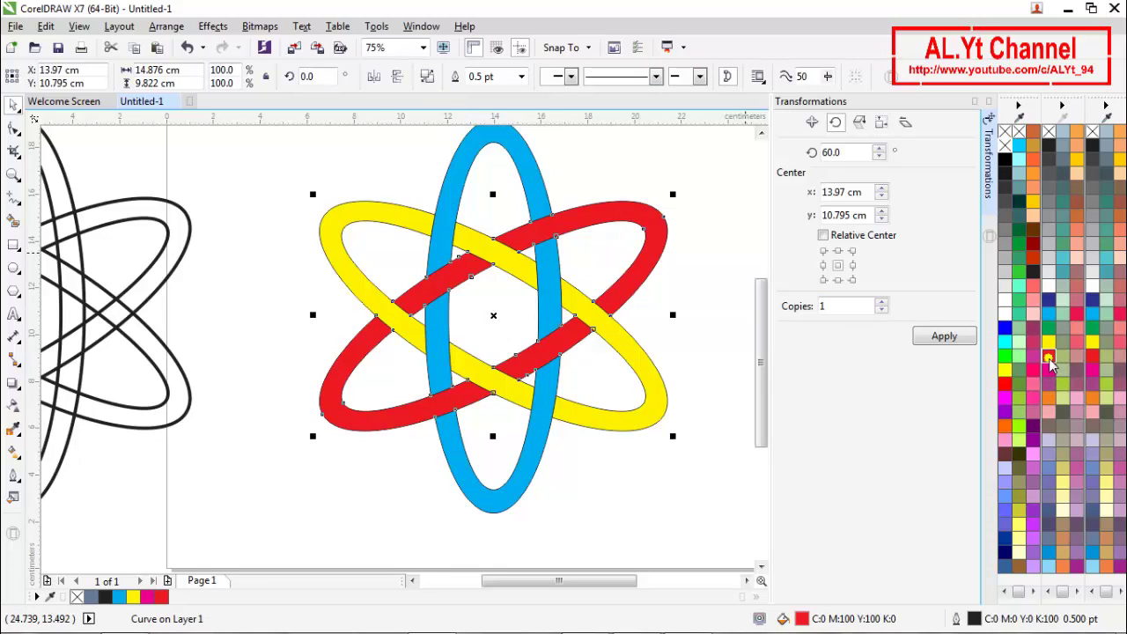
click(1051, 374)
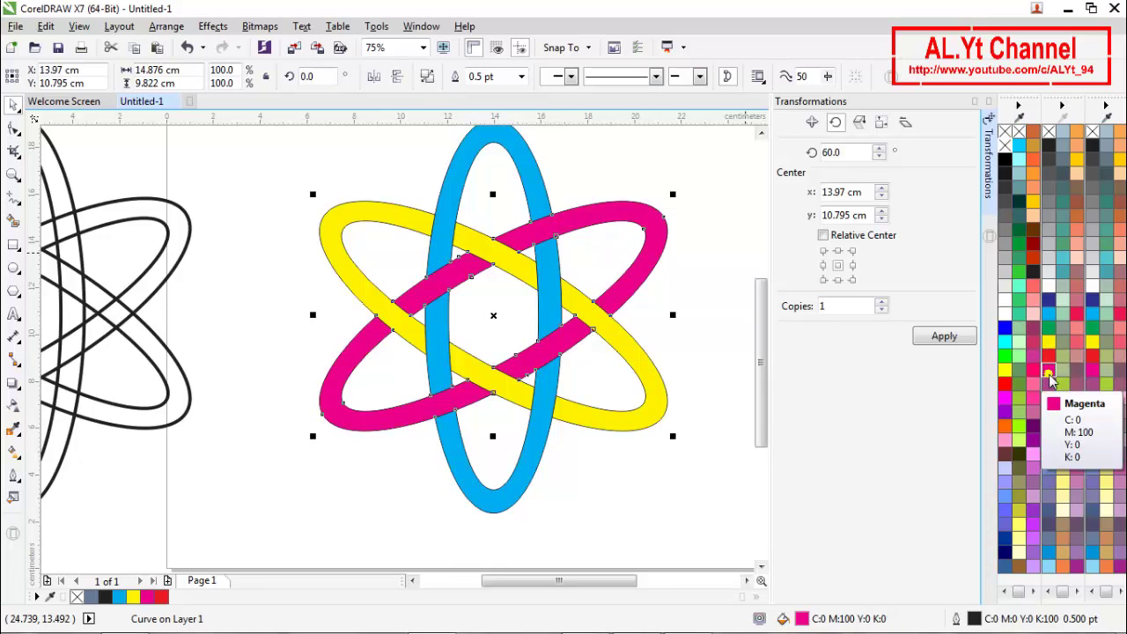
click(1049, 385)
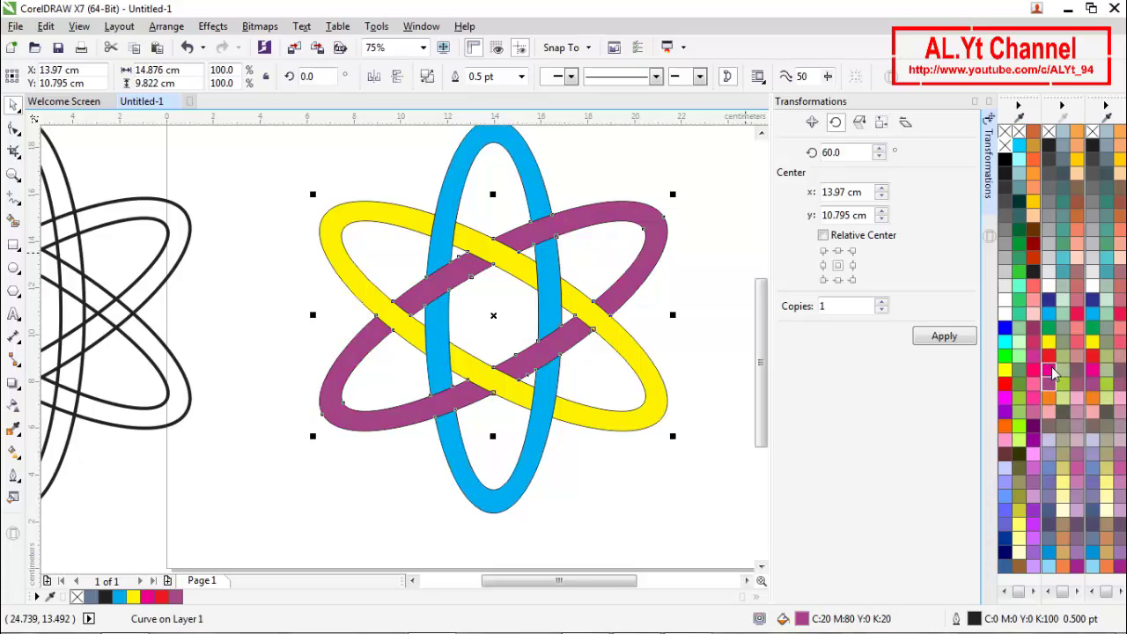
click(1050, 372)
click(672, 385)
Step: Remove the outline from all three coloured rings
scroll(378, 343, down, 1)
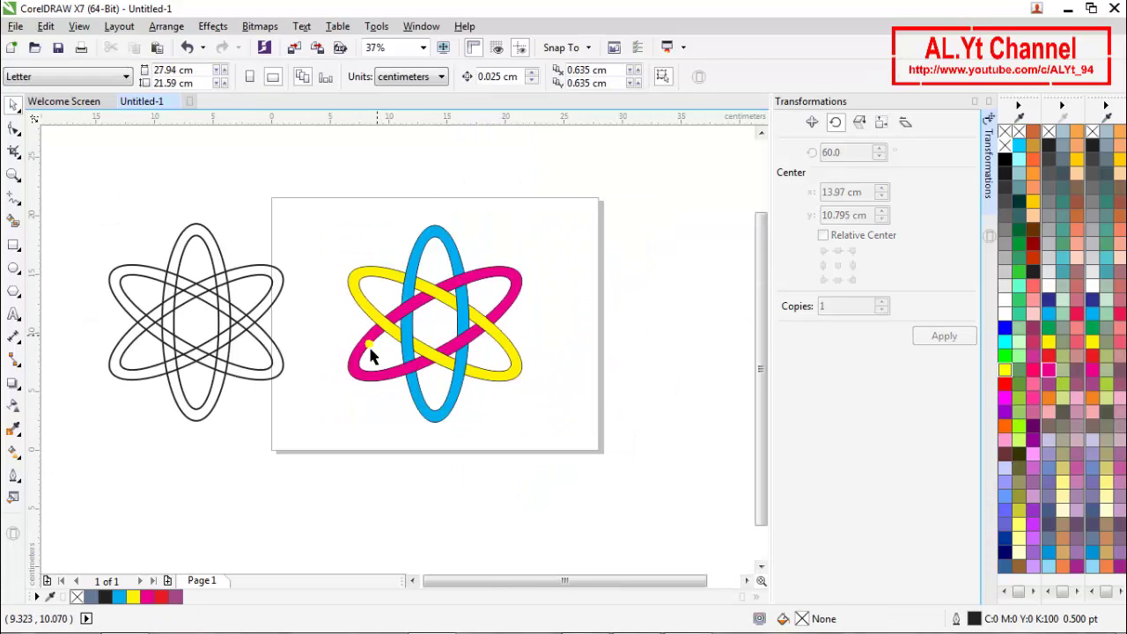
drag(337, 230, 566, 463)
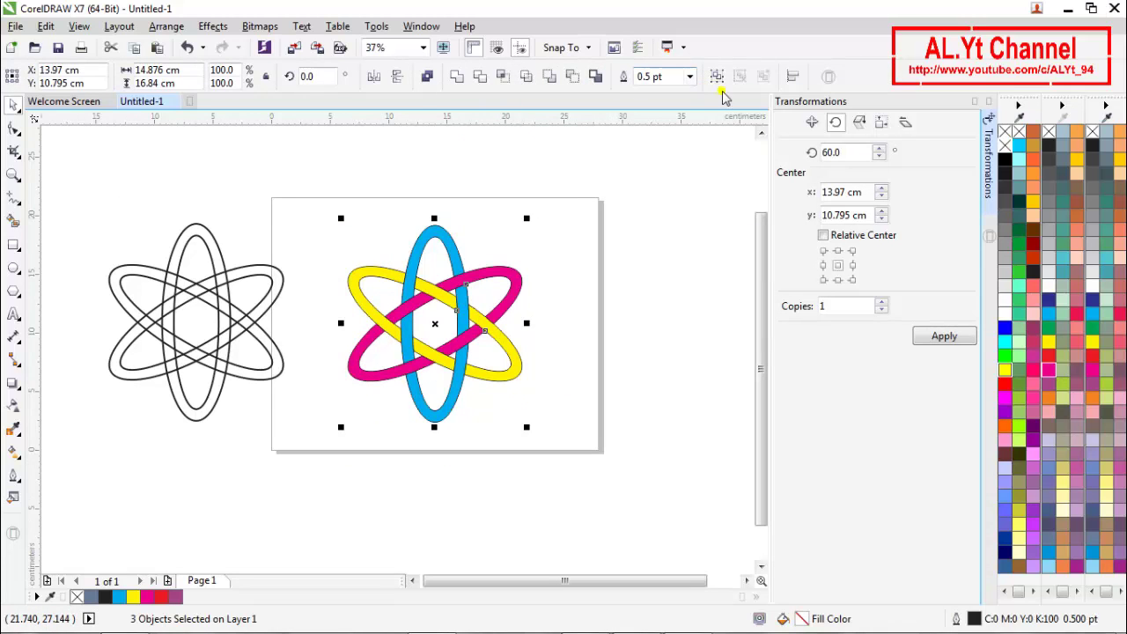
right_click(1005, 134)
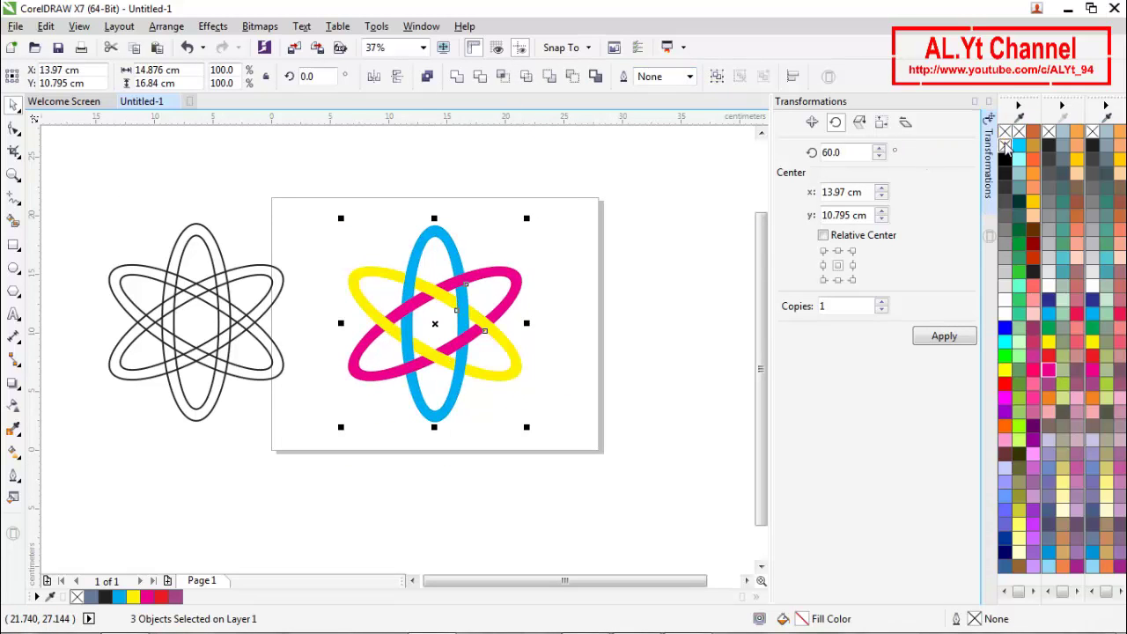
click(640, 310)
Step: Examine the over-and-under crossings of the three coloured rings up close and in the full page view
scroll(398, 298, up, 2)
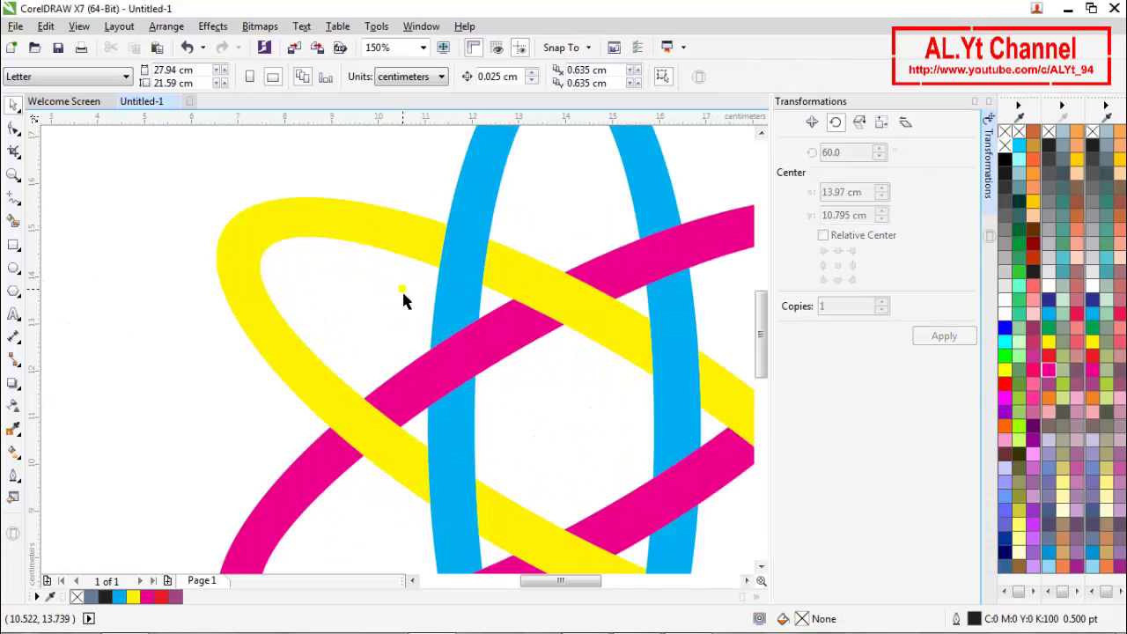
scroll(403, 299, down, 1)
scroll(427, 317, down, 2)
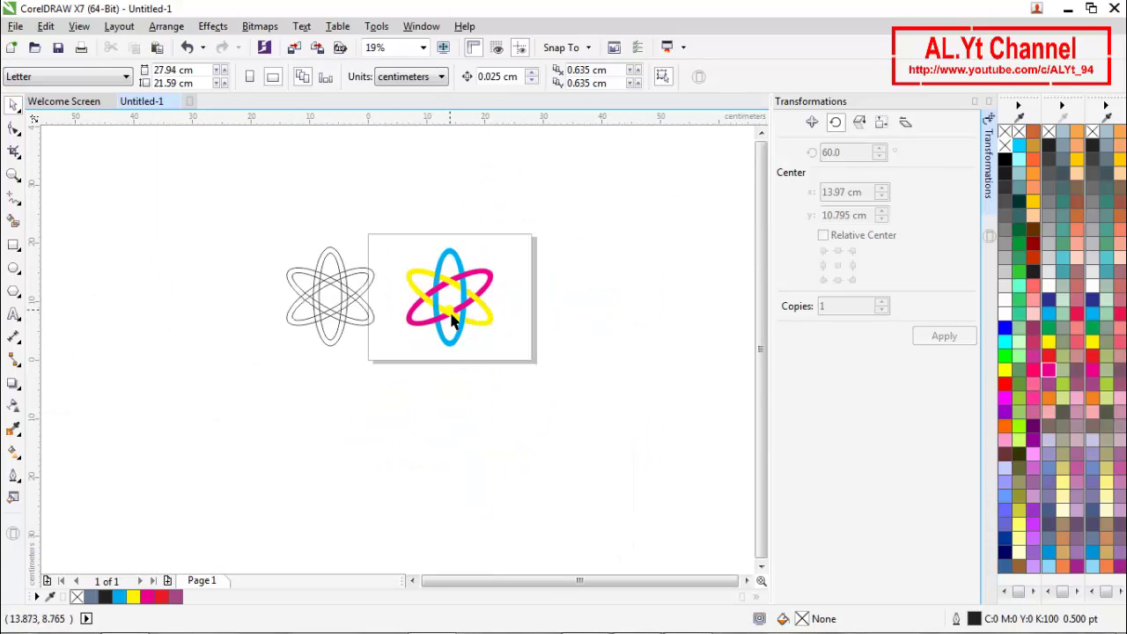
scroll(452, 298, up, 1)
scroll(431, 224, up, 1)
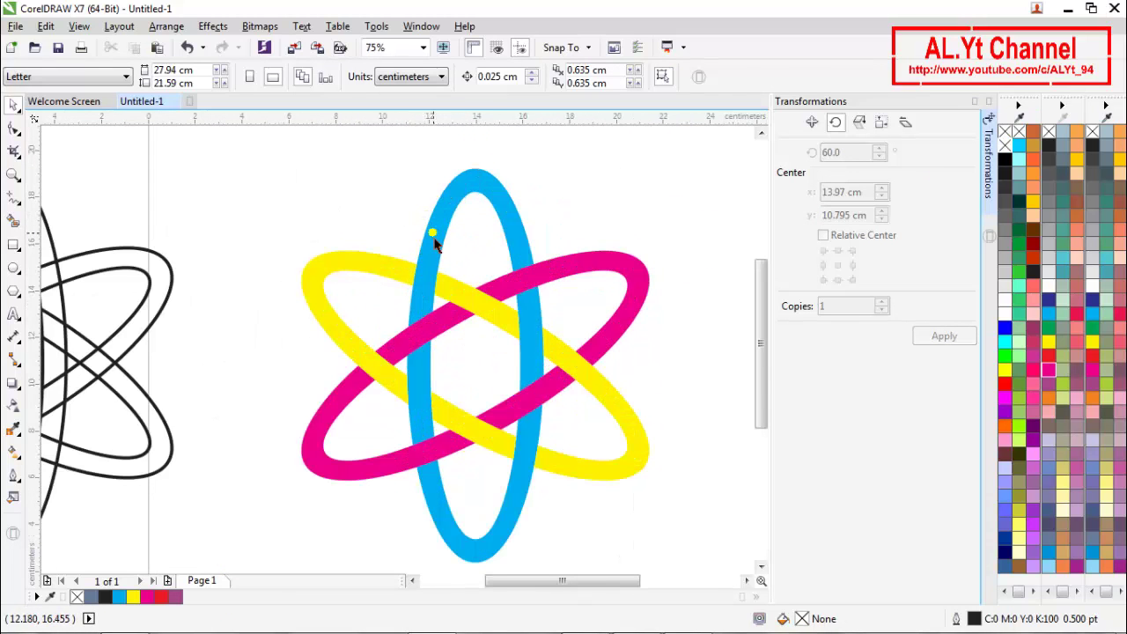
click(435, 242)
scroll(445, 237, down, 1)
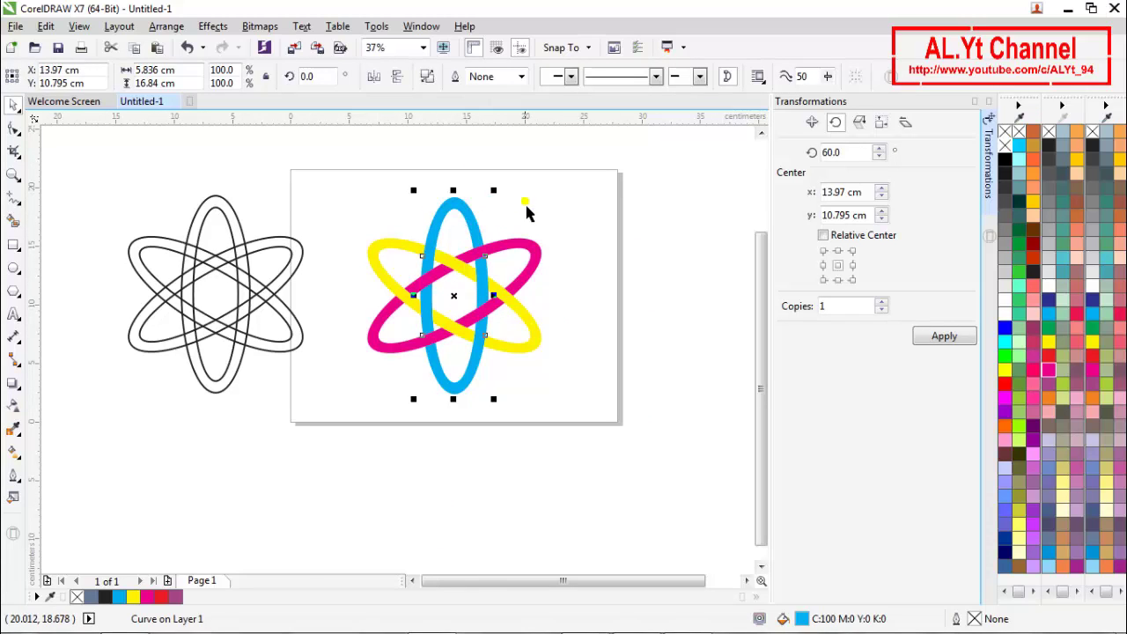
click(525, 204)
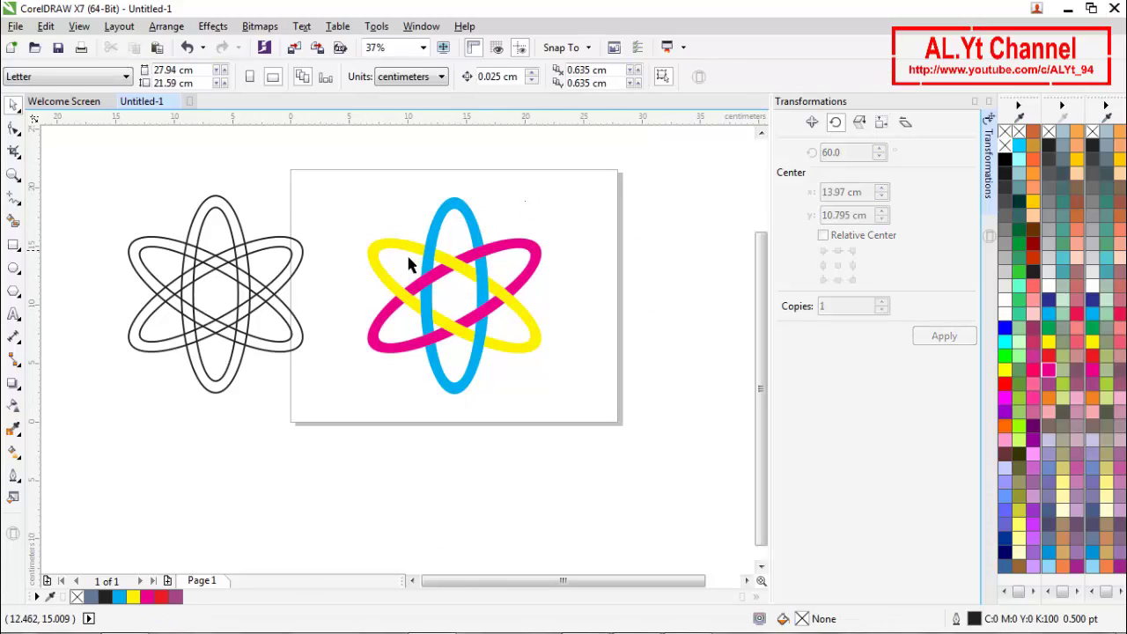
Step: Draw a circle about 2.2 cm in diameter below the rings and centre it on the page
click(13, 269)
drag(340, 393, 358, 415)
key(space)
scroll(330, 409, up, 2)
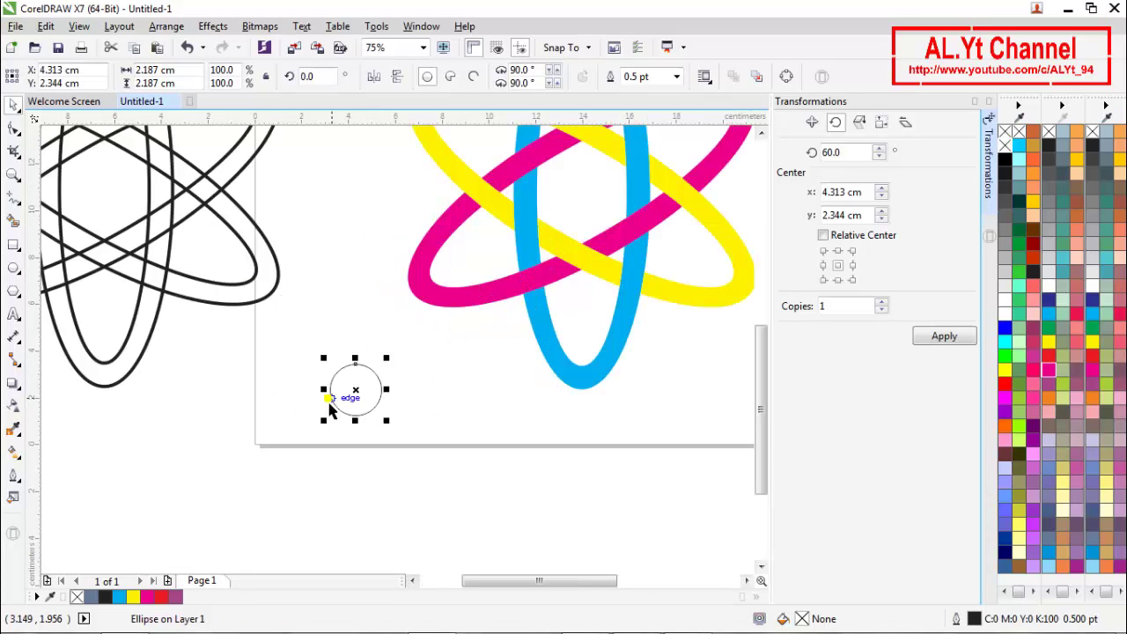
scroll(344, 405, down, 2)
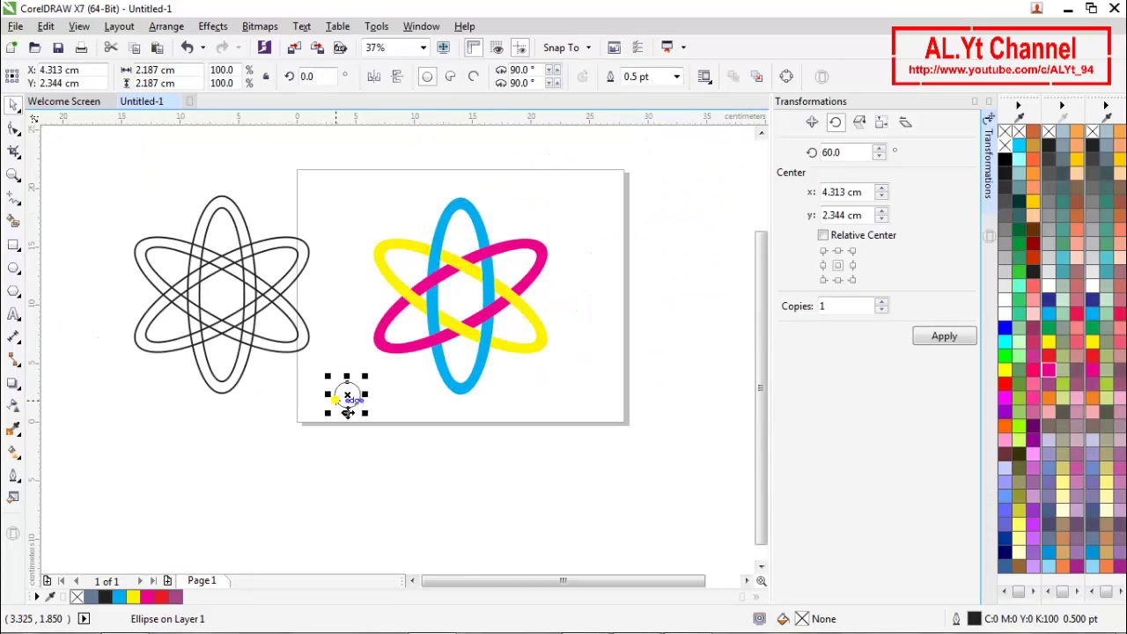
key(p)
Step: Fill the circle at the centre of the rings with black
scroll(470, 295, up, 2)
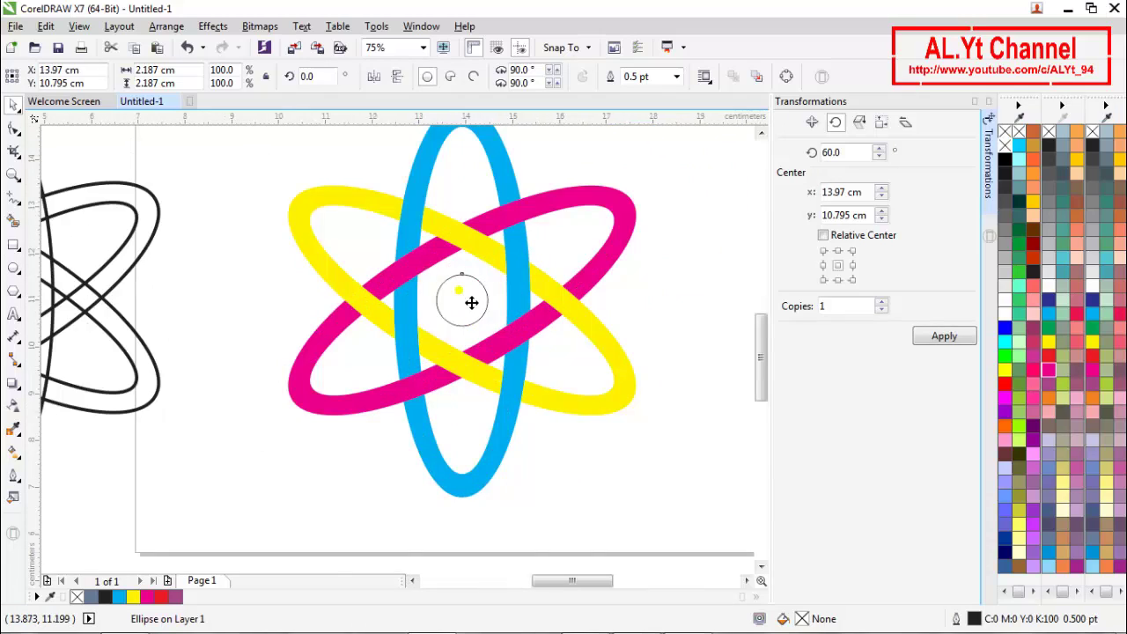
scroll(470, 299, up, 2)
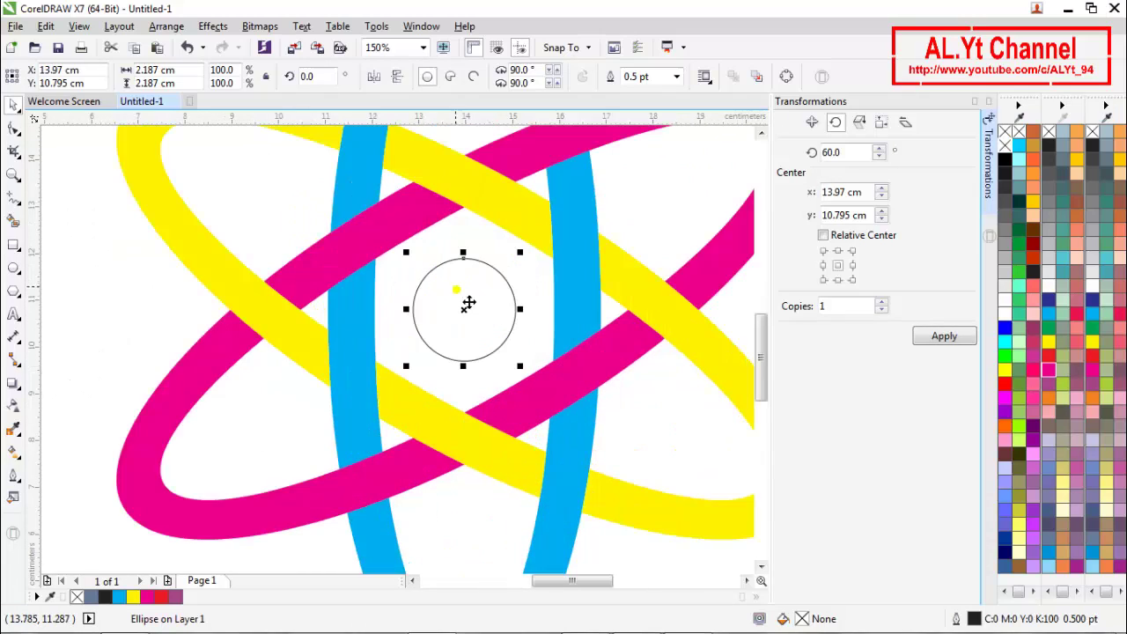
click(1003, 164)
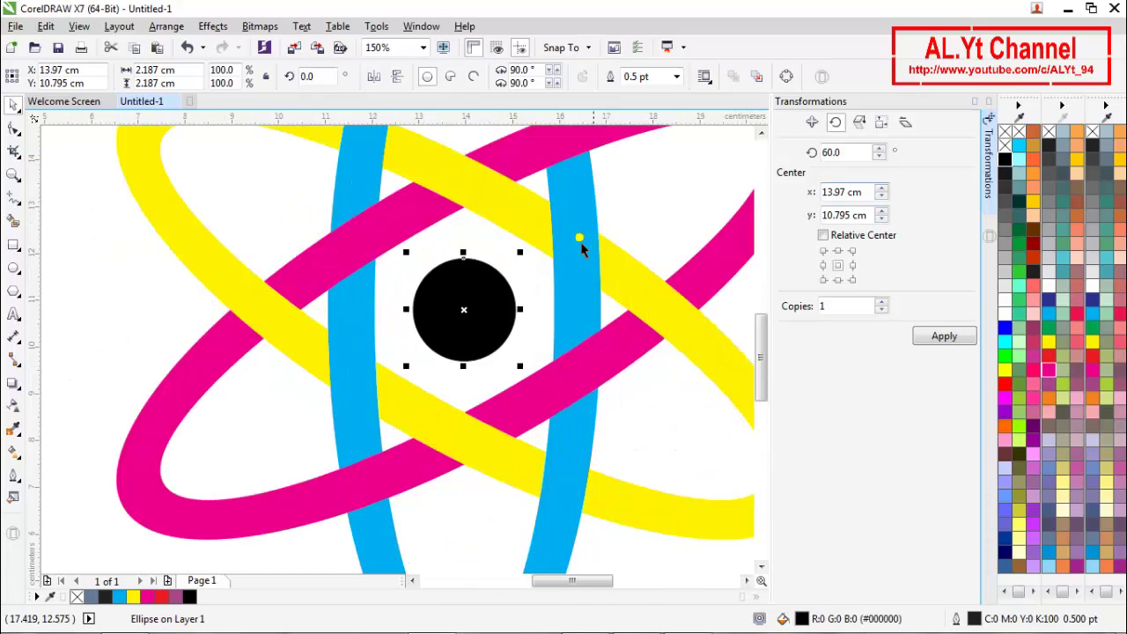
Step: Copy and paste the black nucleus circle, then place an unfilled copy just outside the rings at about x 6.48 cm
right_click(469, 312)
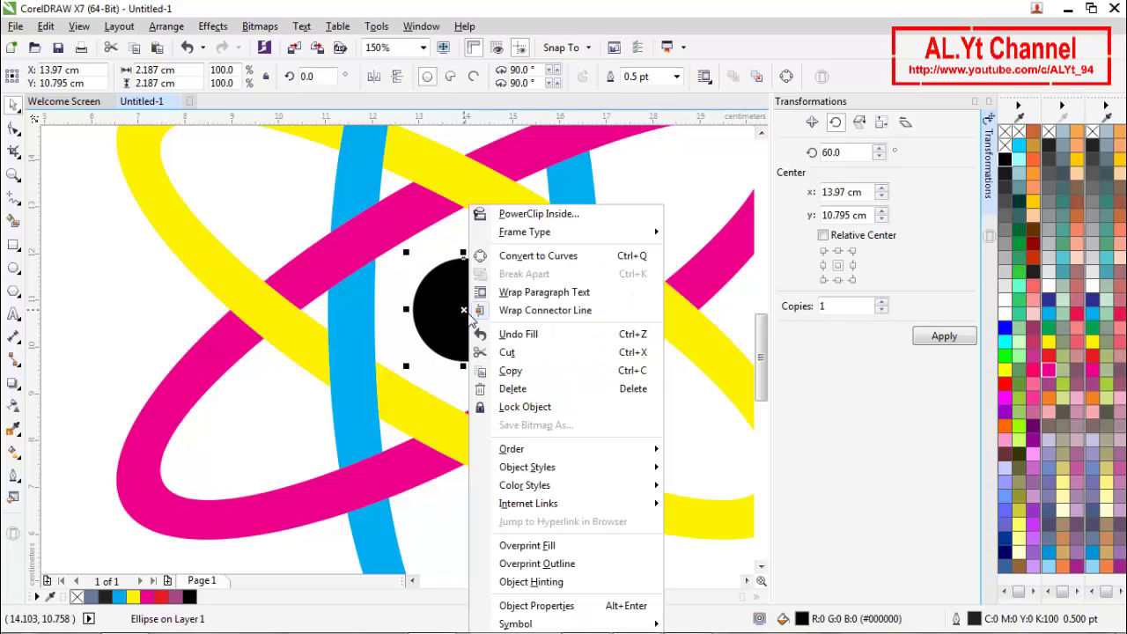
click(524, 372)
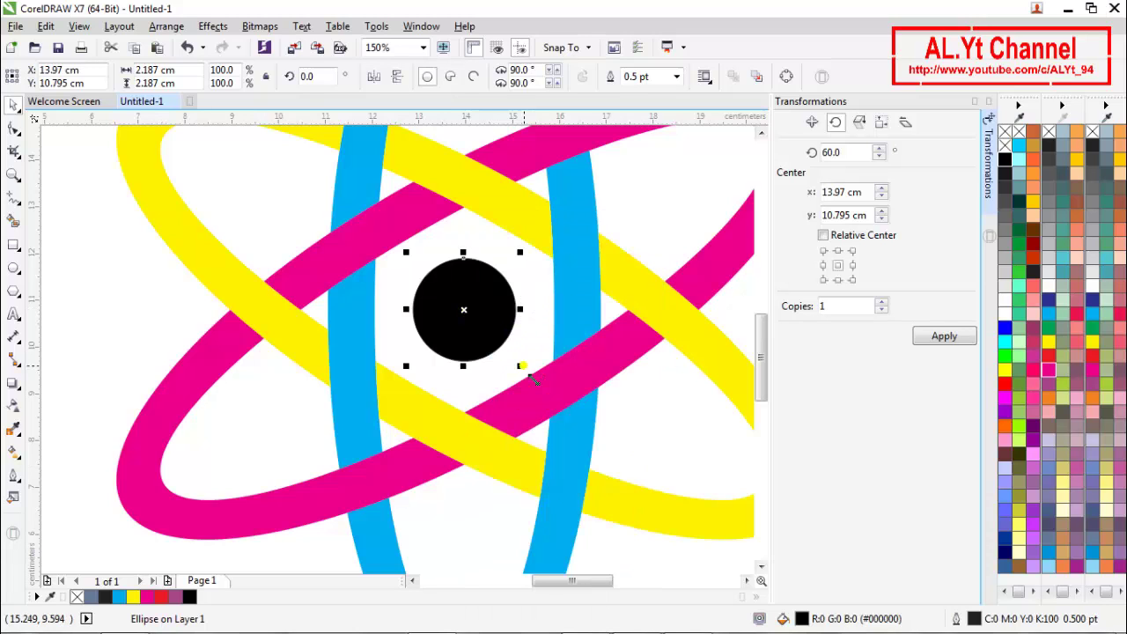
right_click(88, 302)
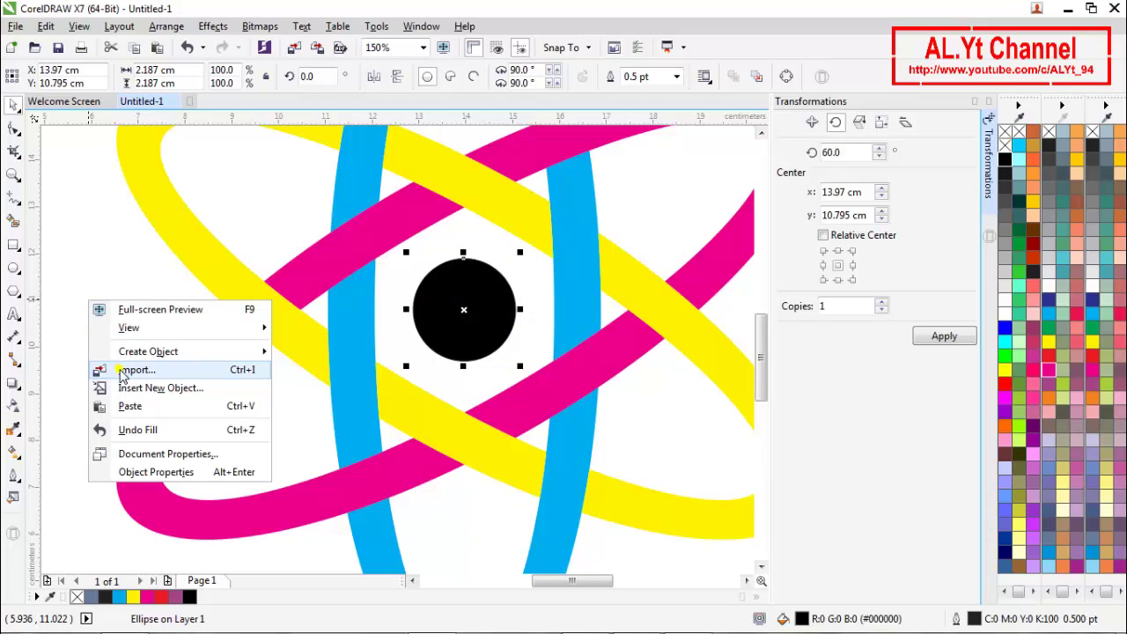
click(130, 406)
drag(478, 323, 129, 324)
scroll(218, 308, down, 2)
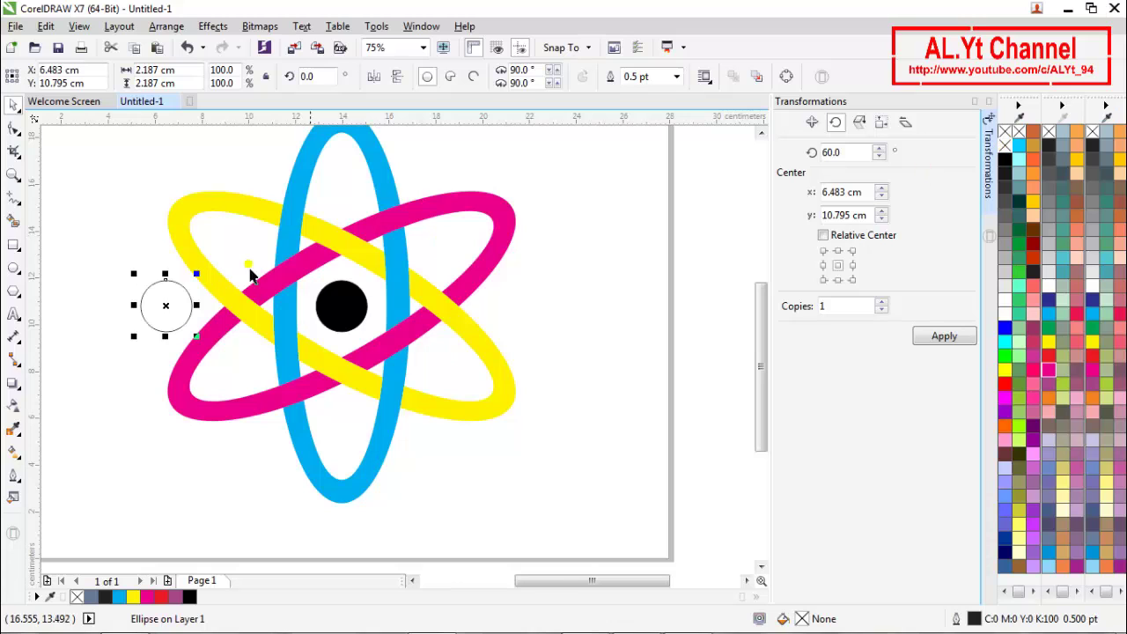
scroll(119, 297, up, 2)
Step: Convert the unfilled circle copy to curves and move its lowest node up and sideways to form an asymmetric crescent highlight
right_click(222, 297)
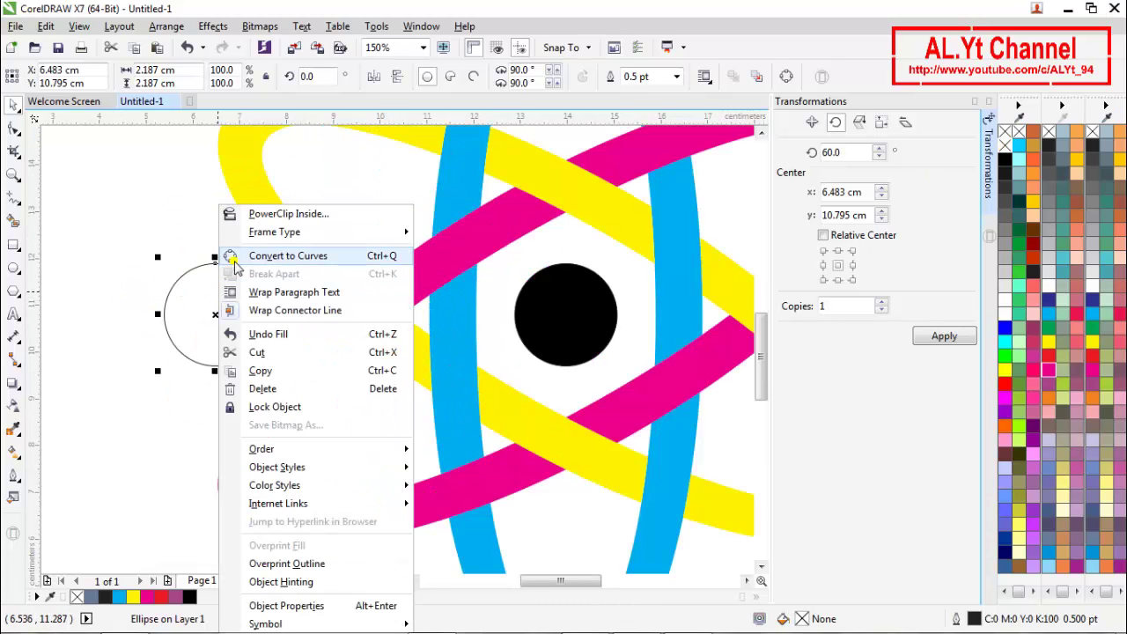
click(264, 256)
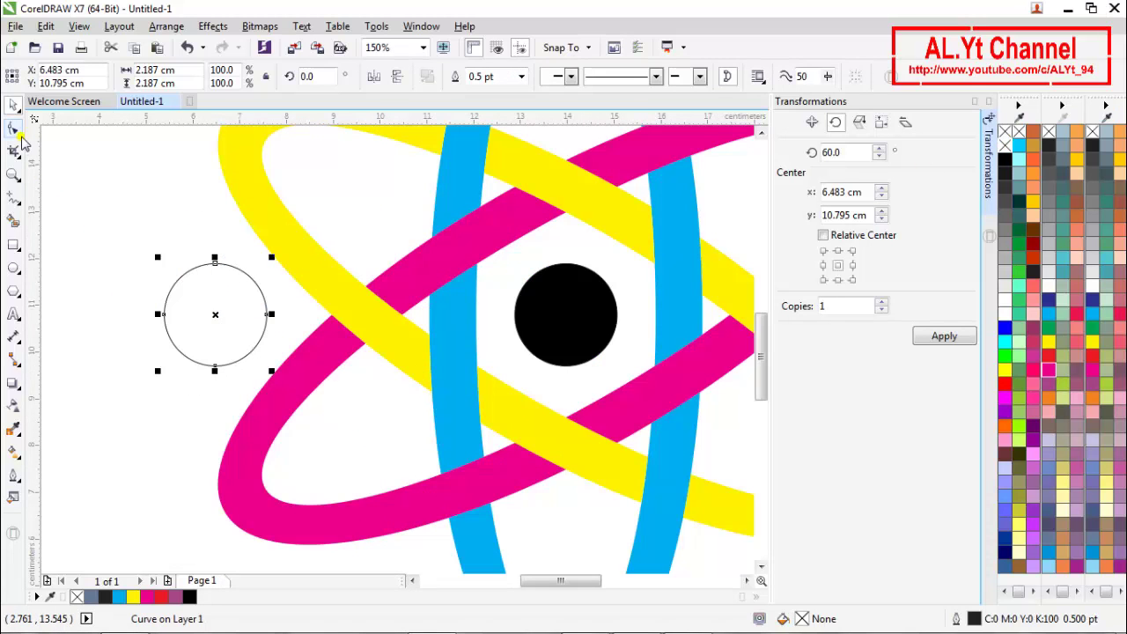
click(13, 127)
drag(212, 367, 235, 331)
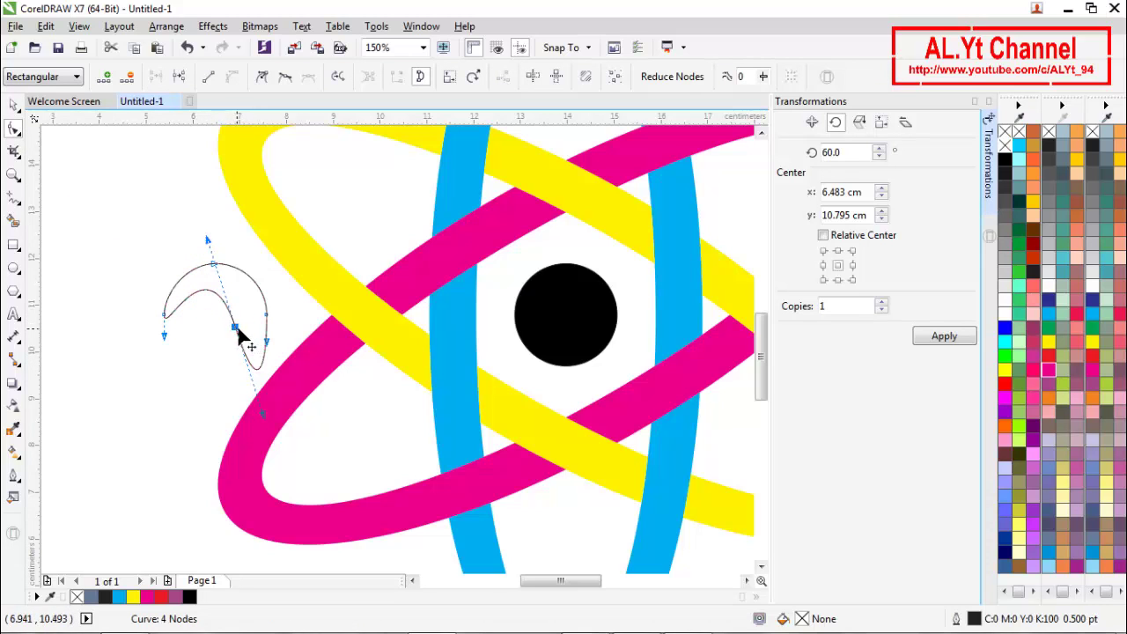
drag(236, 326, 246, 318)
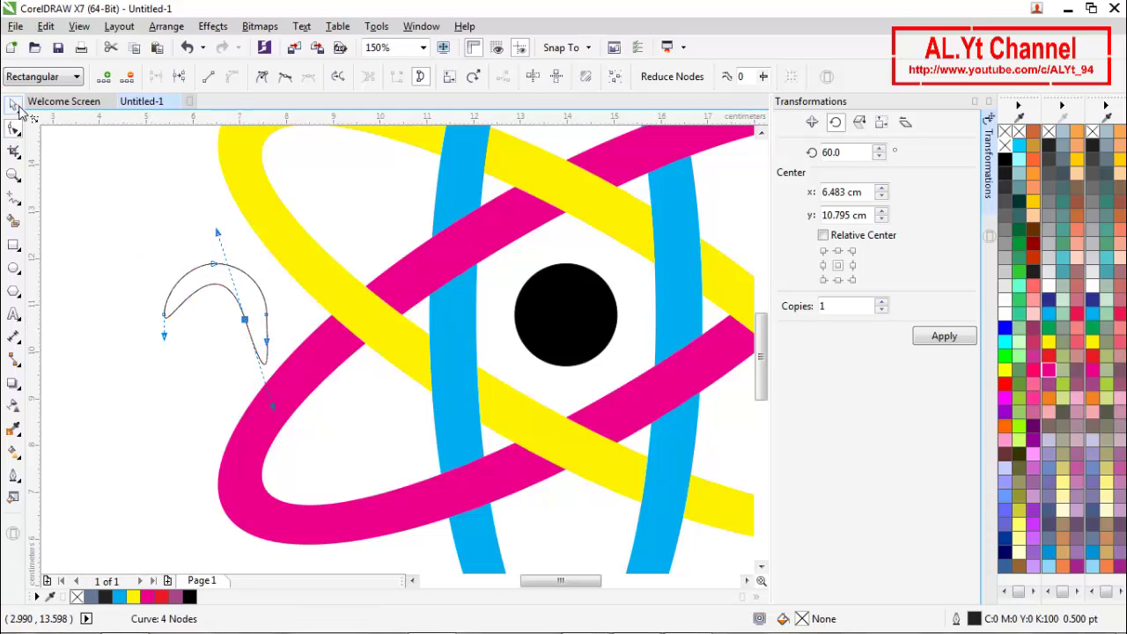
Step: Scale the crescent to about 1.68 by 1.64 cm and position it inside the black nucleus circle
click(13, 104)
click(98, 199)
click(266, 351)
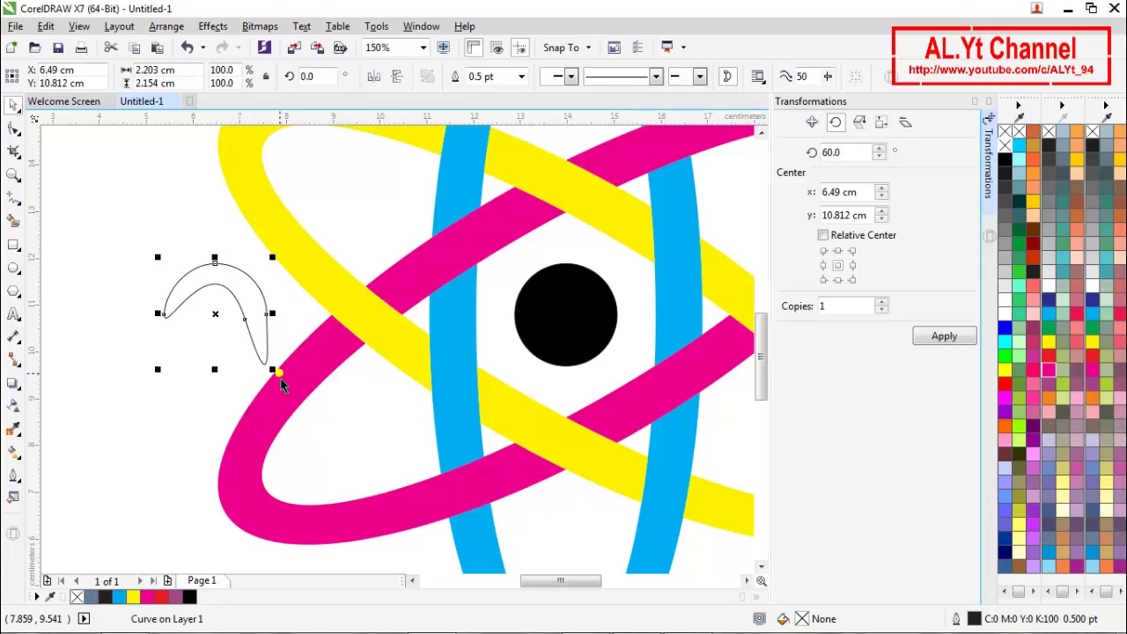
drag(280, 378, 592, 315)
click(258, 315)
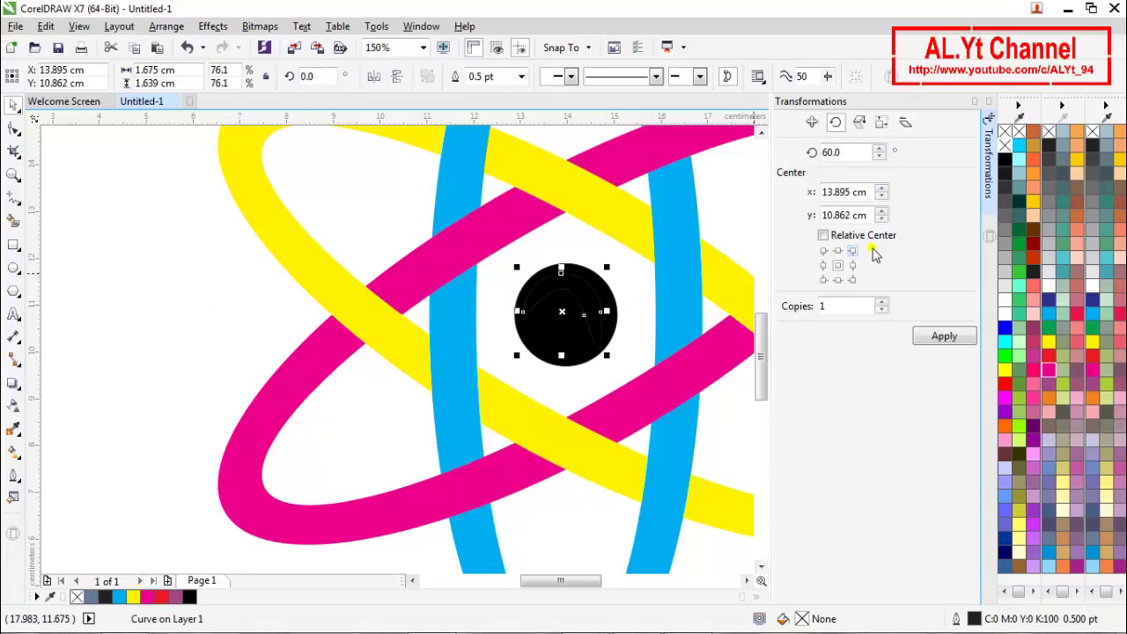
Step: Remove the crescent's outline and fill it with white, after trying 80% Black
click(1004, 183)
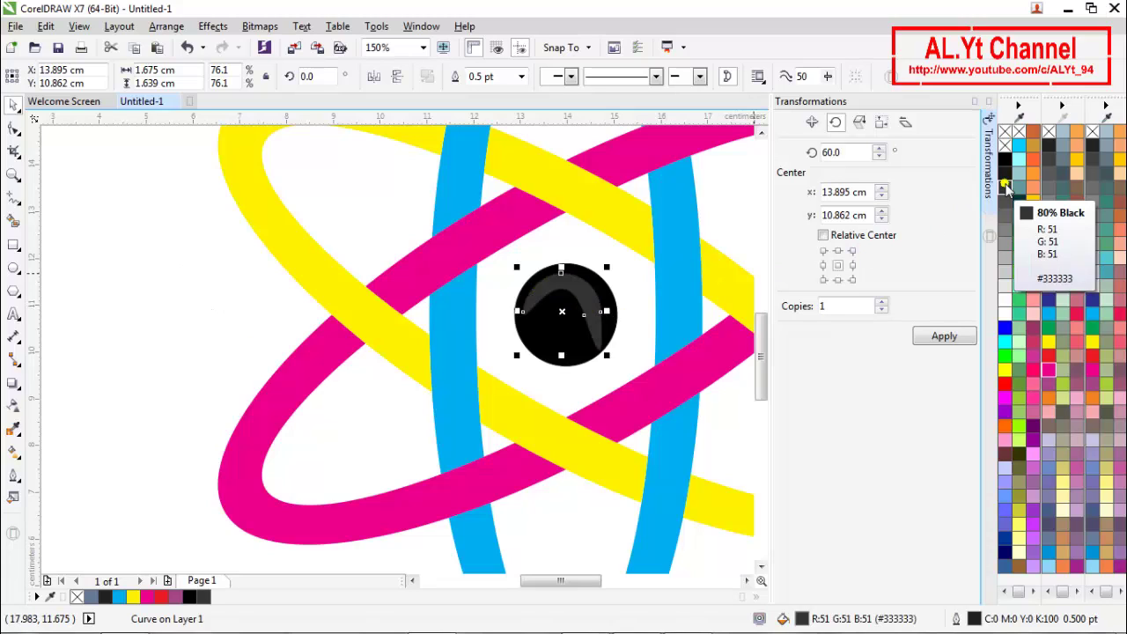
right_click(1005, 147)
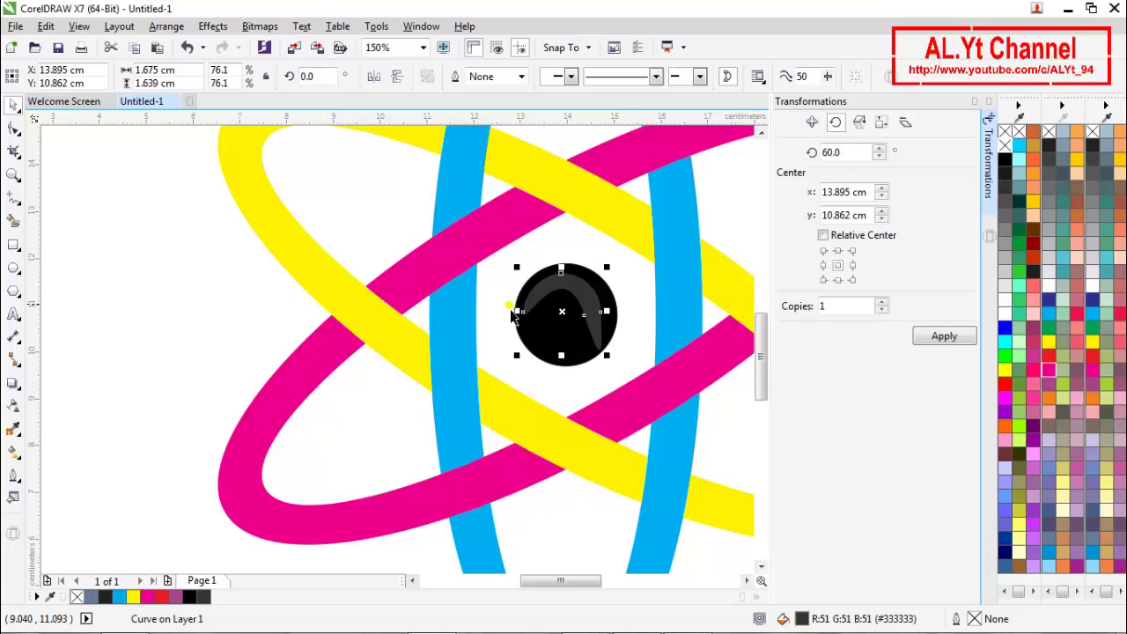
click(1003, 314)
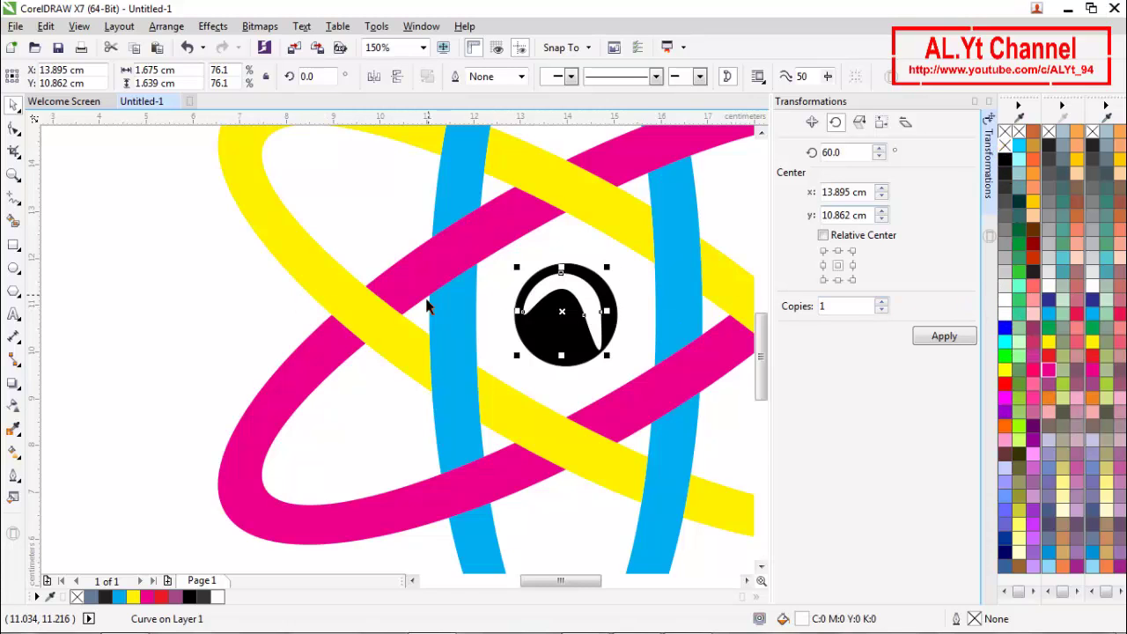
scroll(429, 306, down, 2)
click(290, 308)
scroll(449, 326, down, 2)
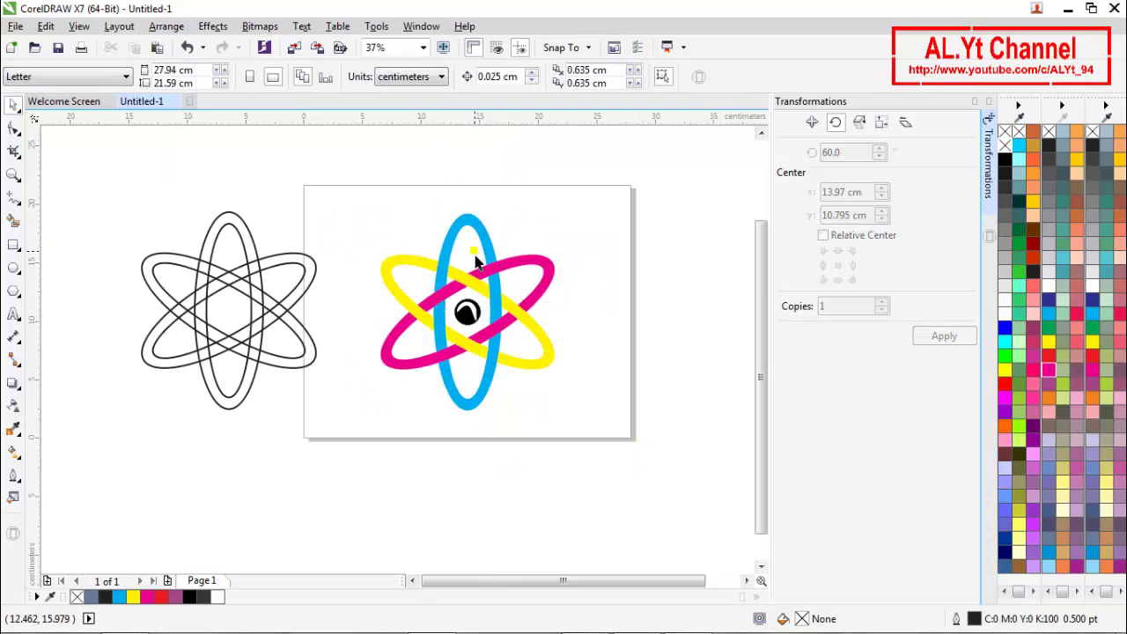
Step: Copy and paste the black nucleus circle and move the copy onto the cyan ring's upper left arc
click(464, 314)
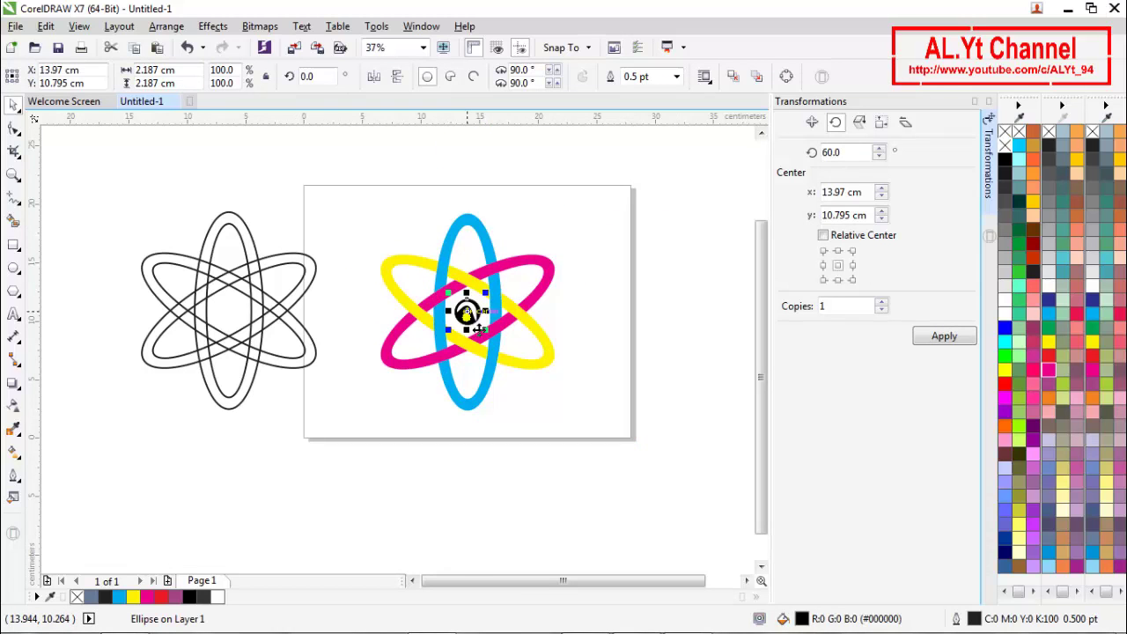
right_click(465, 317)
click(513, 370)
right_click(599, 326)
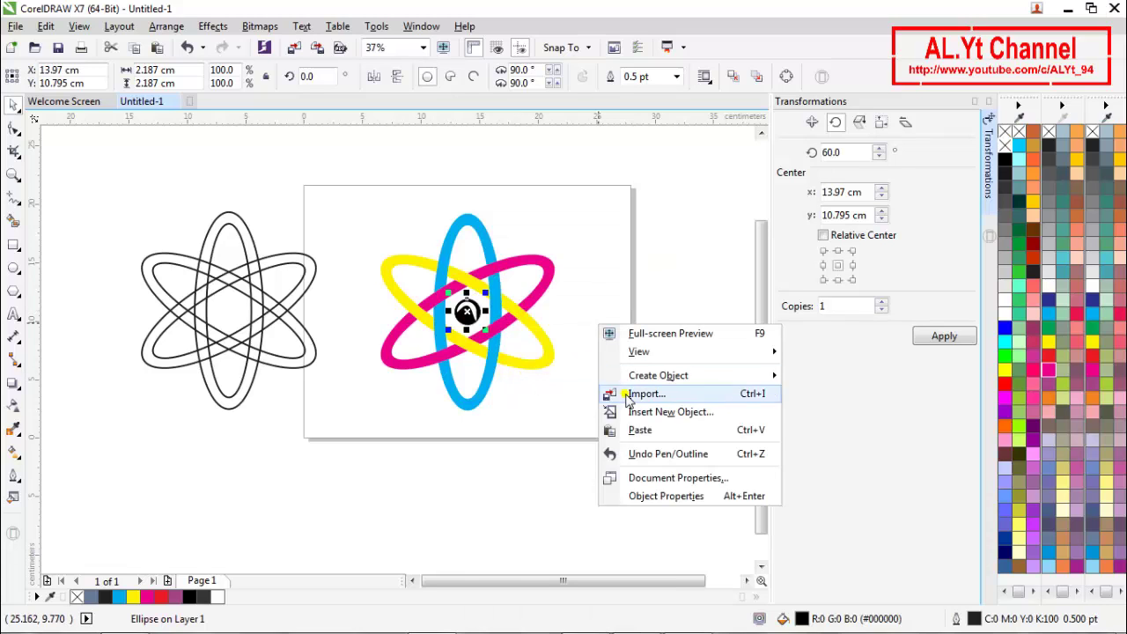
click(636, 430)
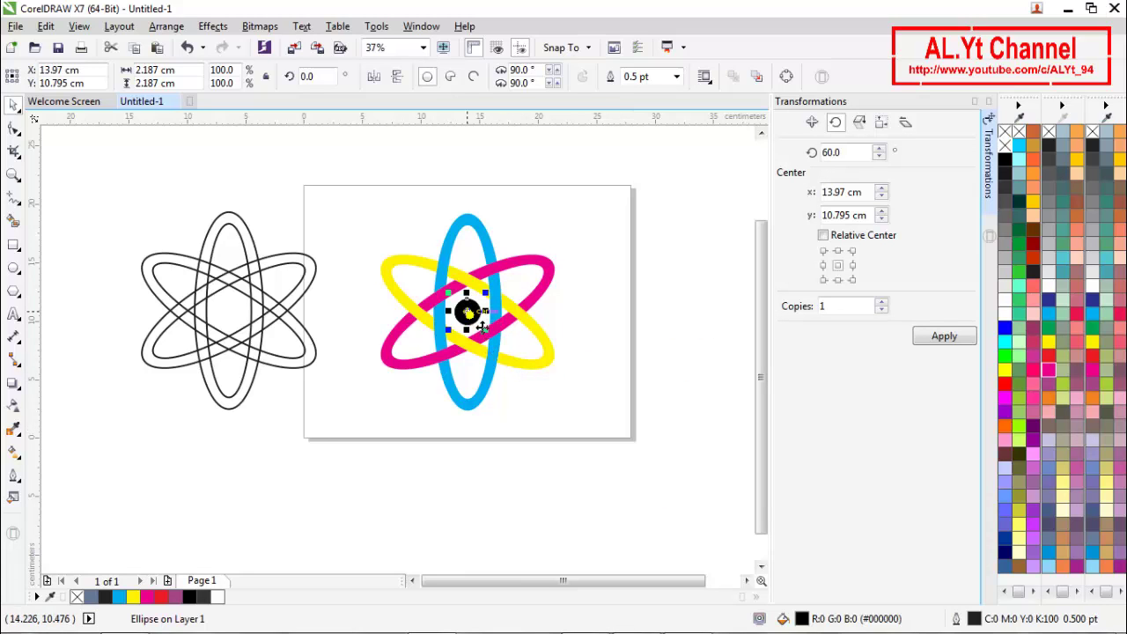
drag(478, 316, 459, 252)
scroll(453, 259, up, 3)
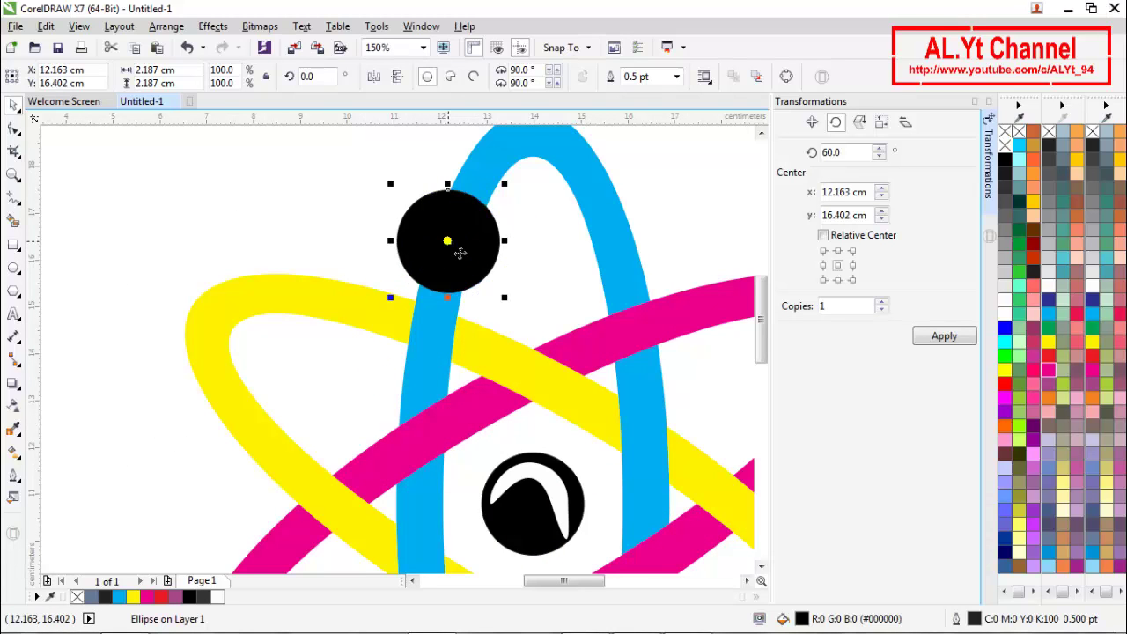
Step: Shrink the black circle on the cyan ring to about 1.53 cm in diameter, centre it on the band and remove its outline
drag(503, 183, 500, 218)
scroll(428, 237, down, 2)
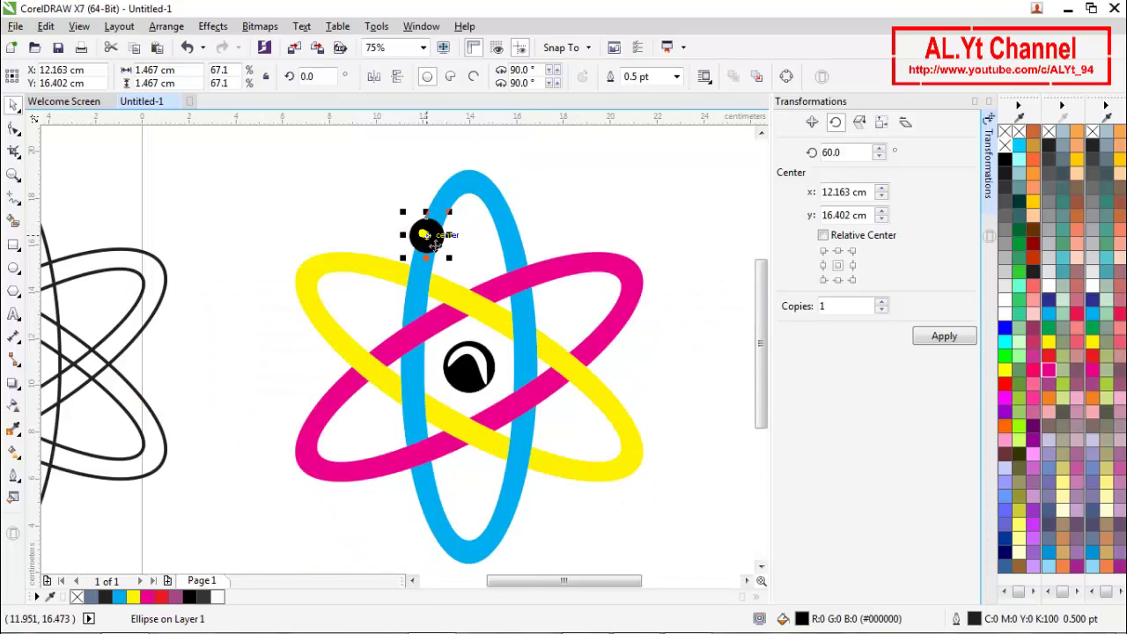
scroll(435, 239, up, 4)
drag(516, 324, 521, 329)
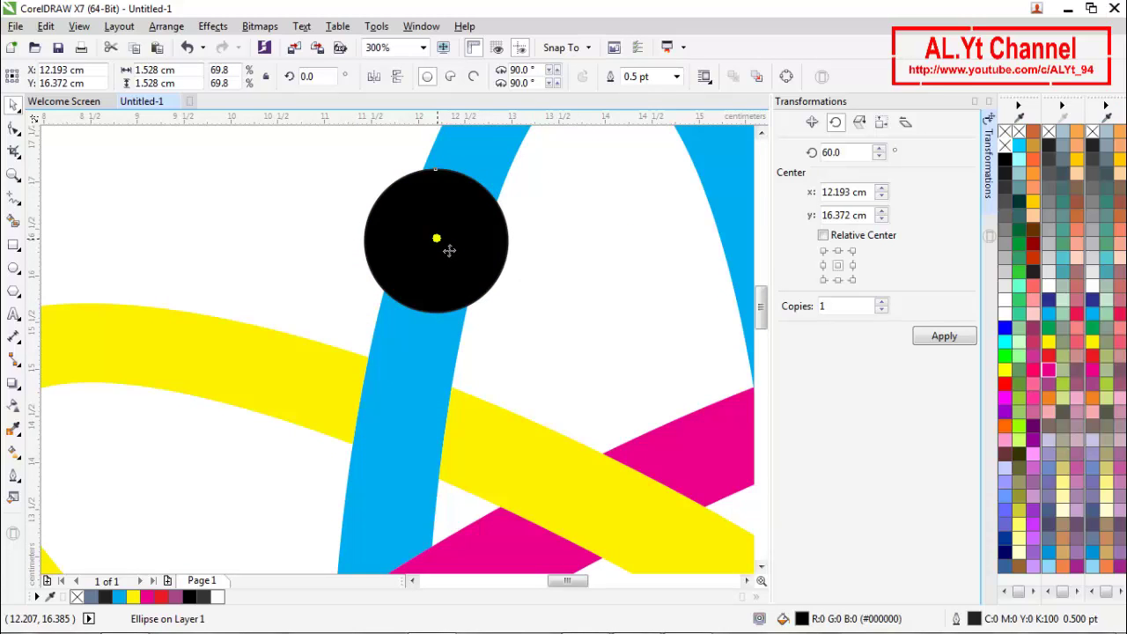
click(449, 251)
scroll(436, 242, down, 3)
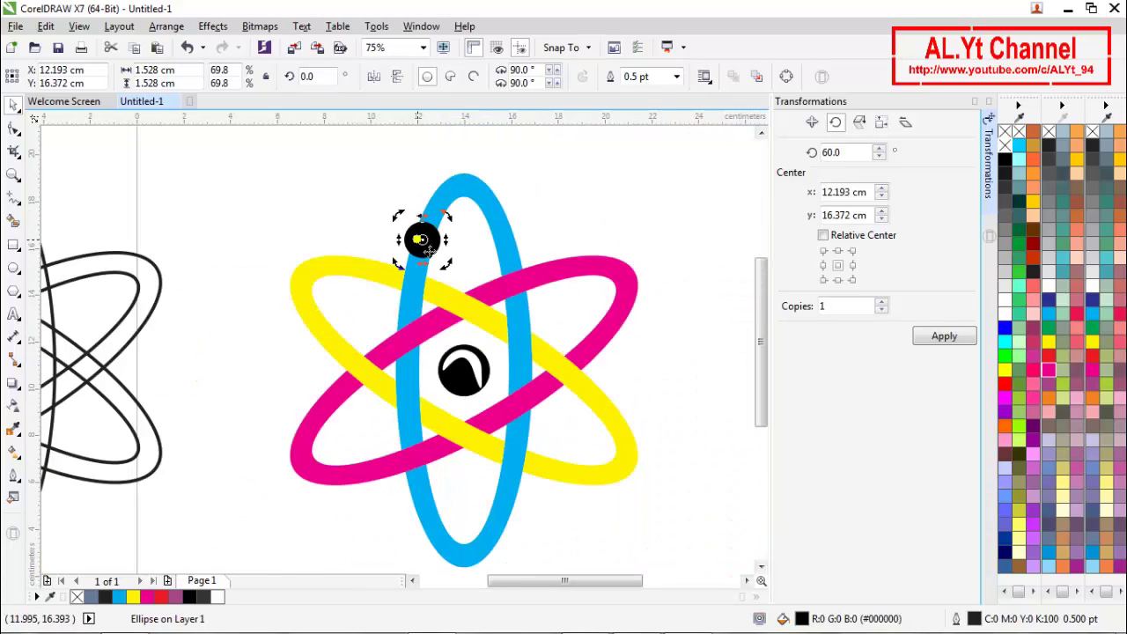
right_click(1001, 146)
click(578, 203)
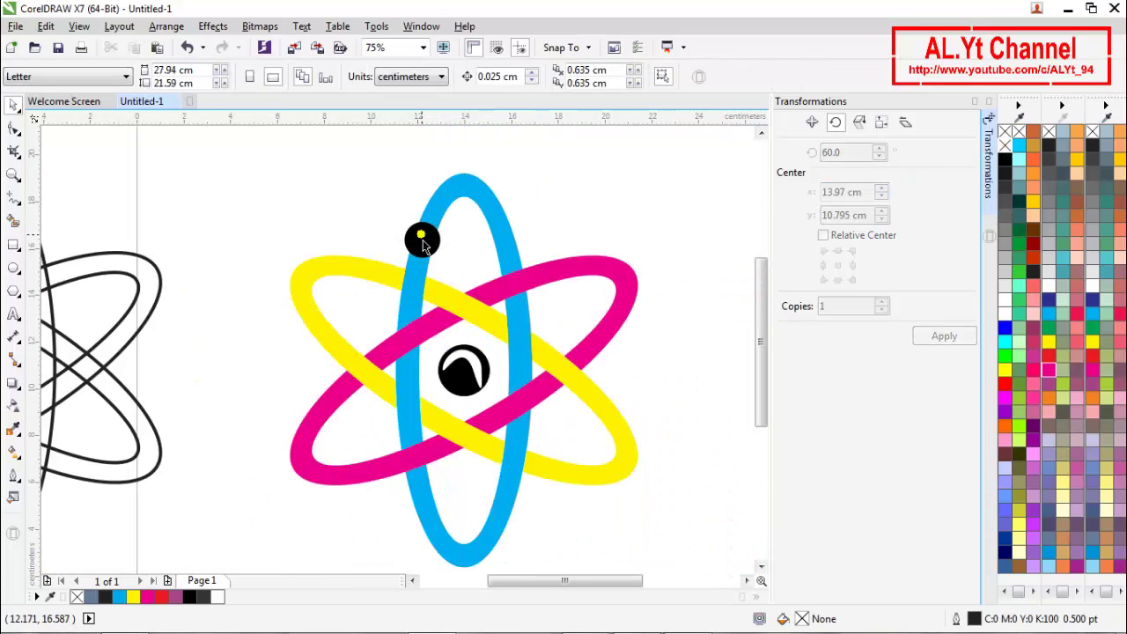
Step: Move the small black circle's rotation centre to the middle of the nucleus, at x 13.895 cm and y 10.862 cm
click(422, 243)
click(422, 250)
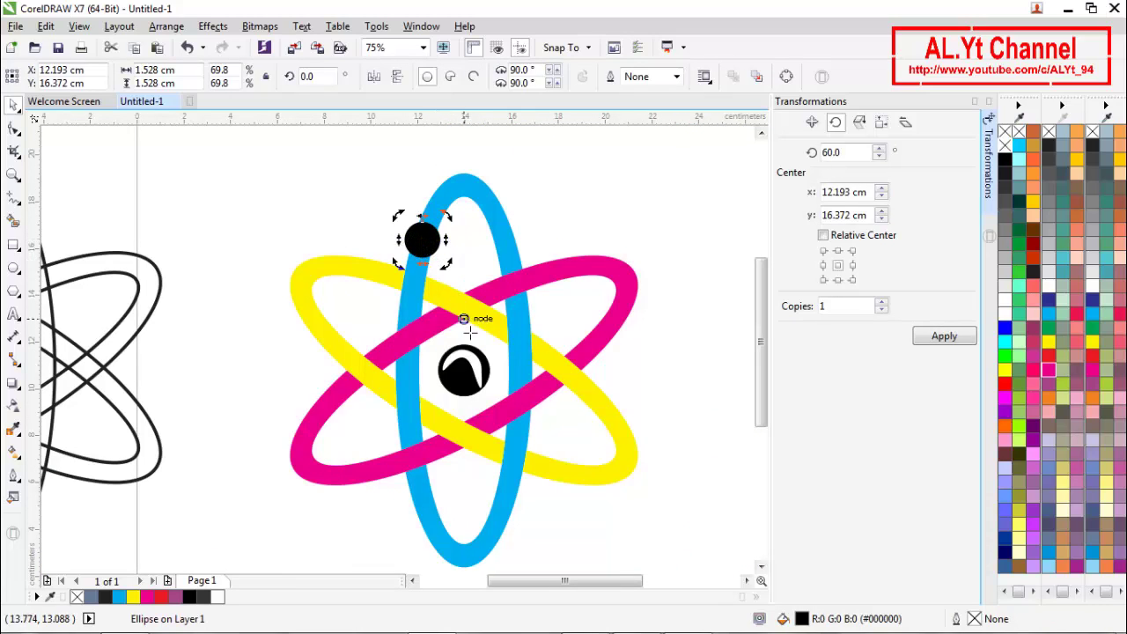
drag(470, 332, 460, 378)
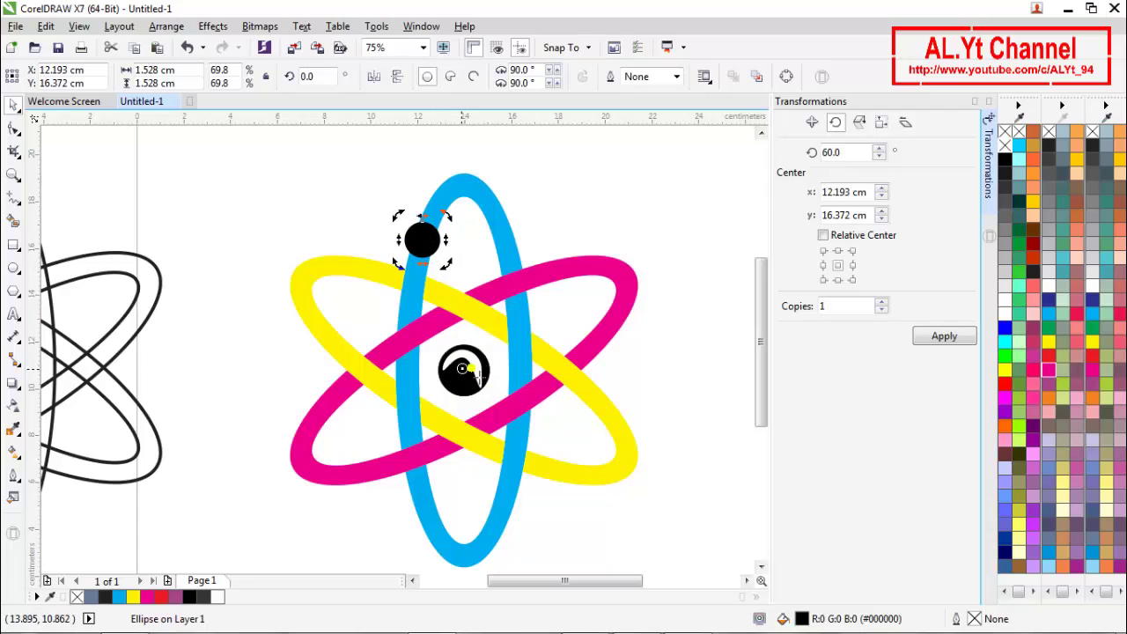
Step: Create two copies of the small circle rotated in 120° increments around the nucleus, undoing a first 60° copy
click(946, 339)
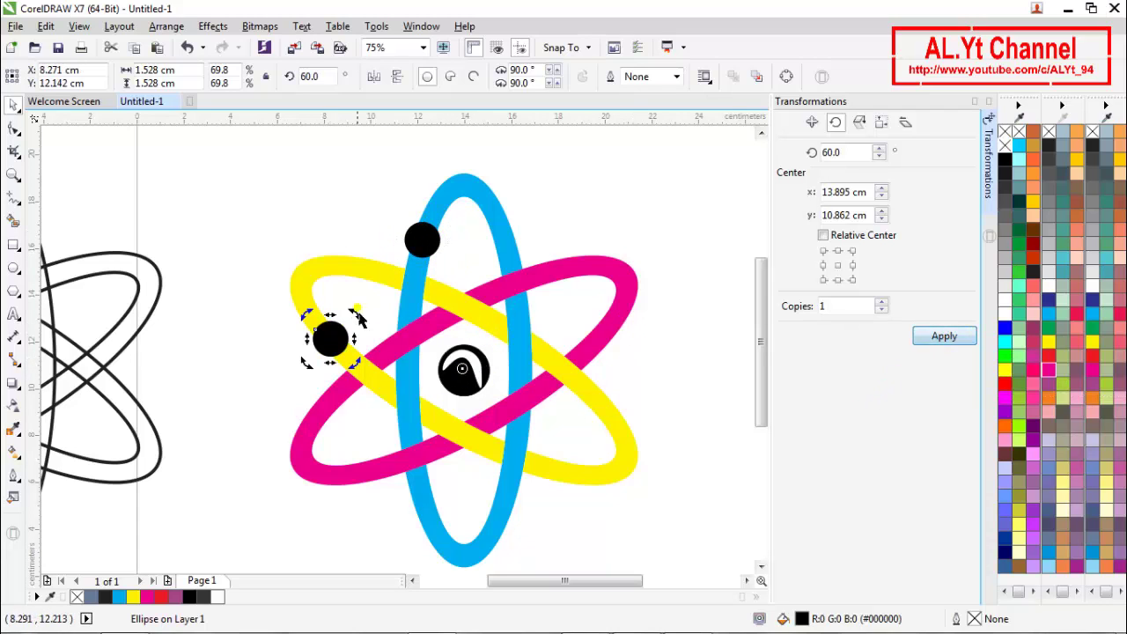
key(ctrl+z)
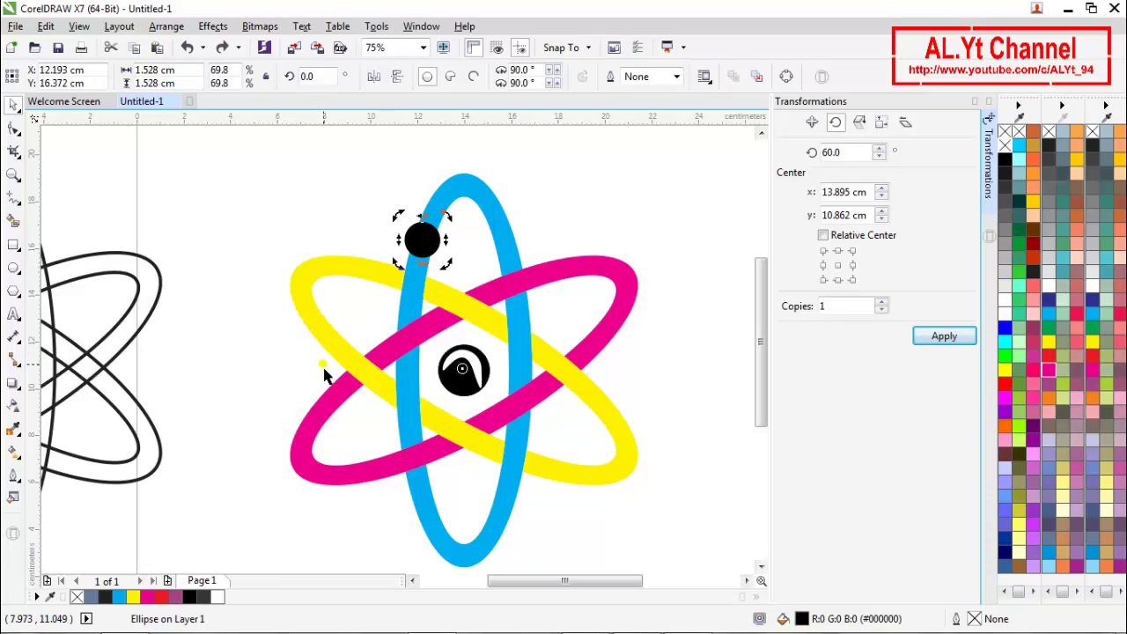
drag(856, 164, 790, 167)
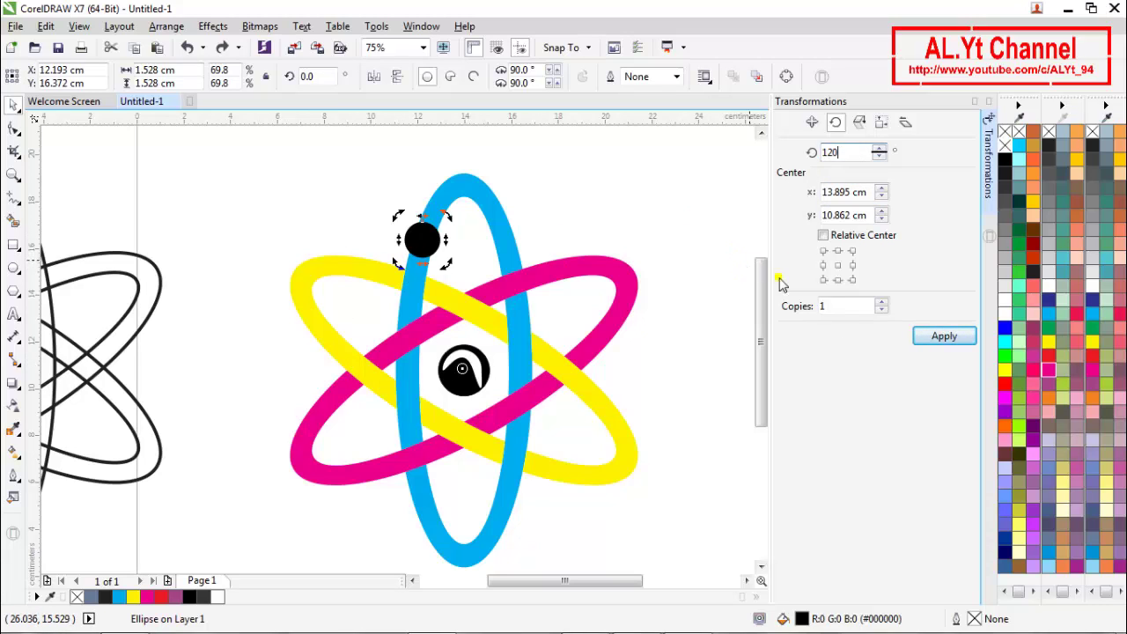
text(120)
click(944, 339)
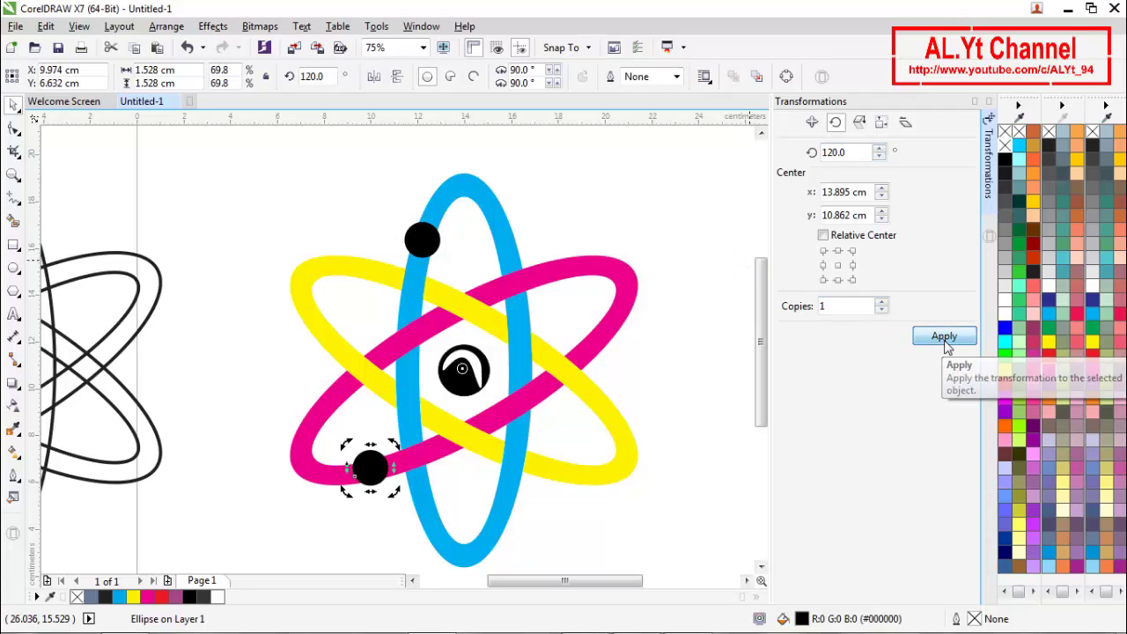
click(917, 342)
click(663, 298)
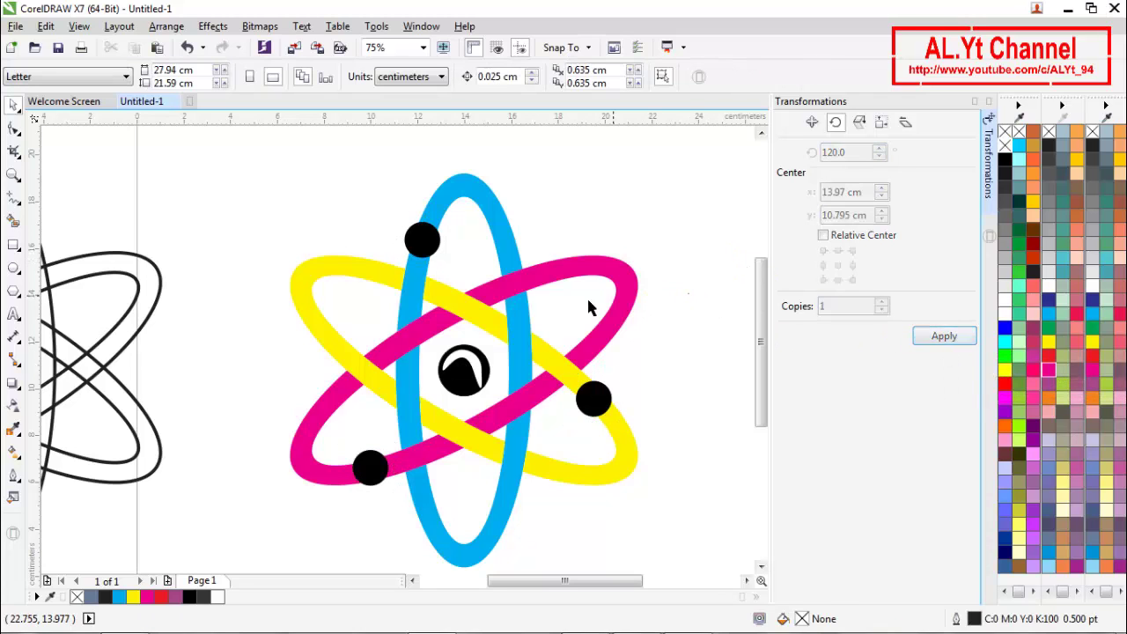
Step: Trim the cyan ring with the small black circle lying on it
scroll(425, 247, up, 1)
click(425, 252)
scroll(423, 245, down, 1)
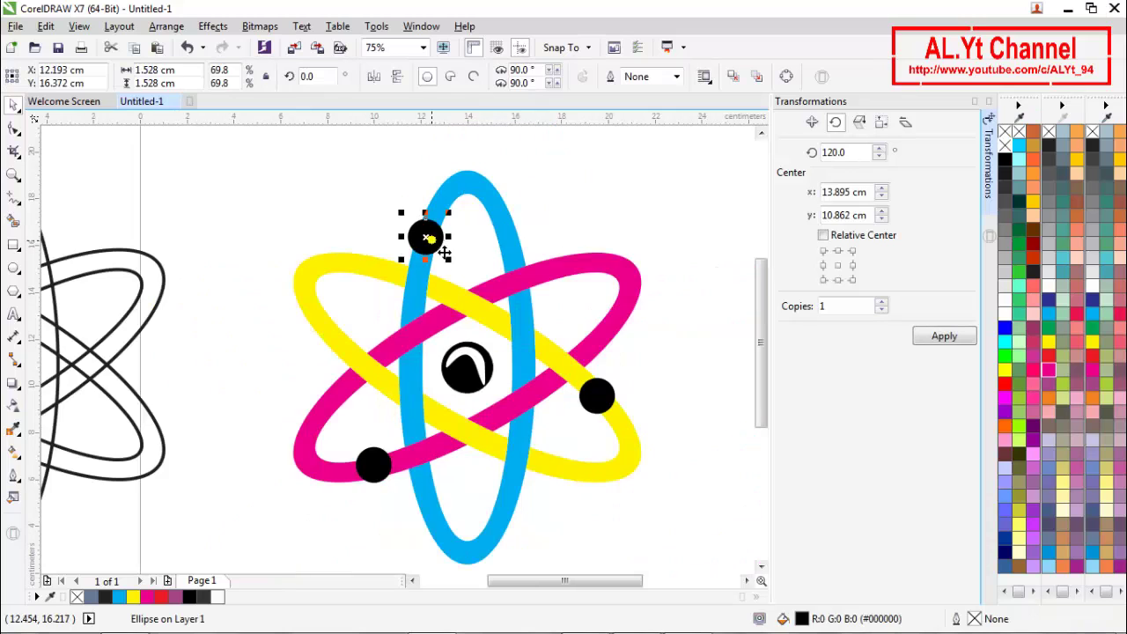
shift+click(489, 195)
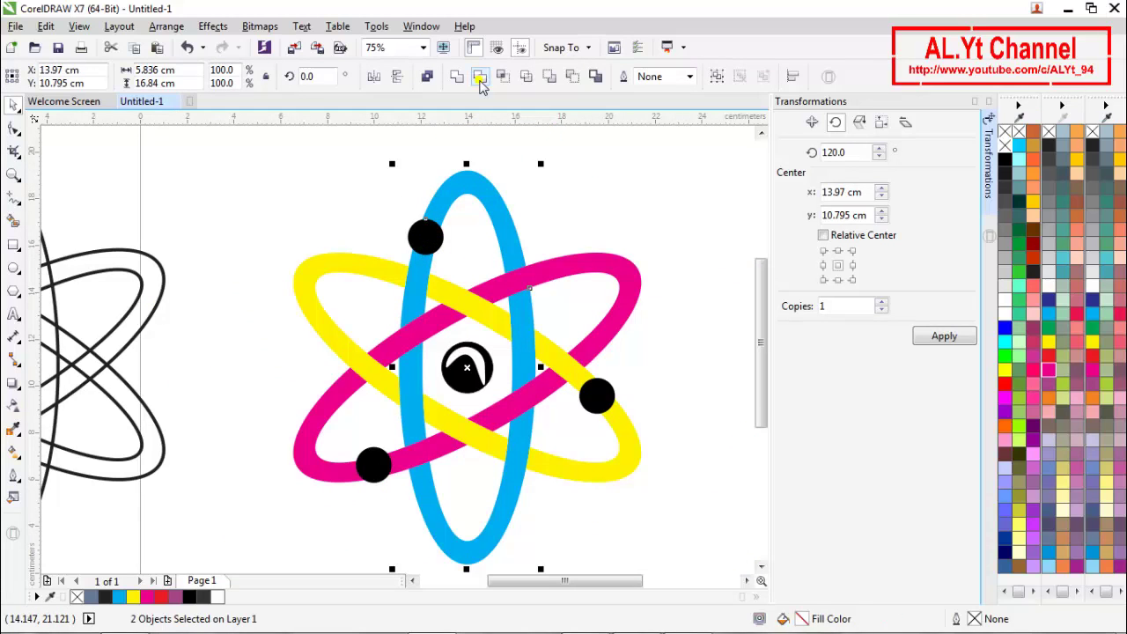
click(479, 77)
click(488, 220)
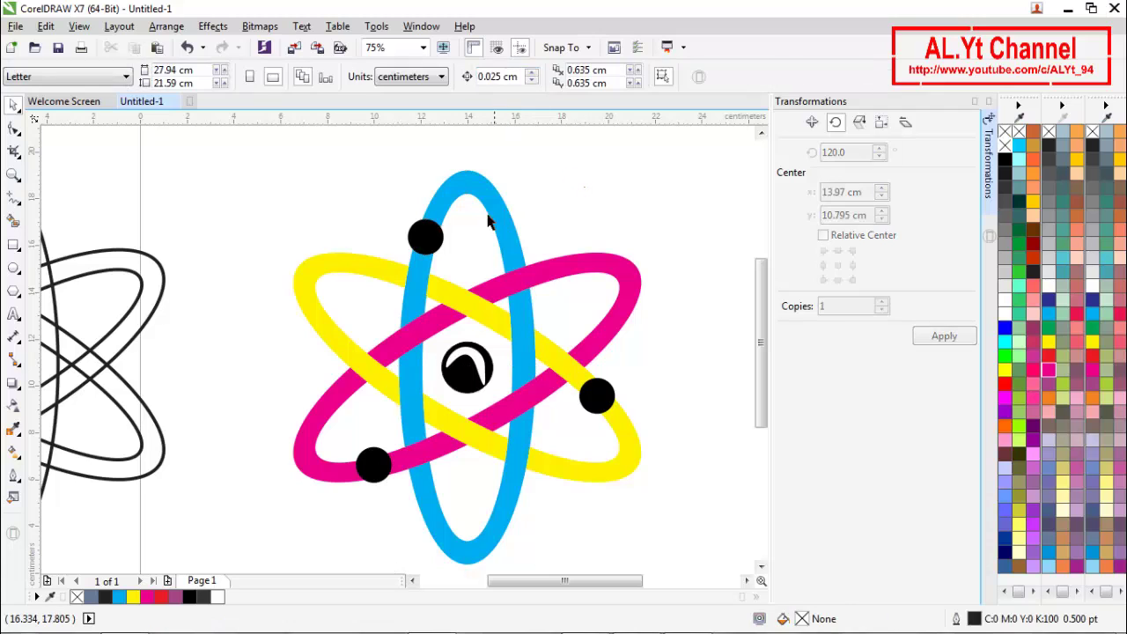
Step: Shrink the black circle on the cyan ring about its centre to about 1.19 cm, leaving a gap around it
scroll(431, 249, up, 1)
click(432, 247)
scroll(432, 246, up, 1)
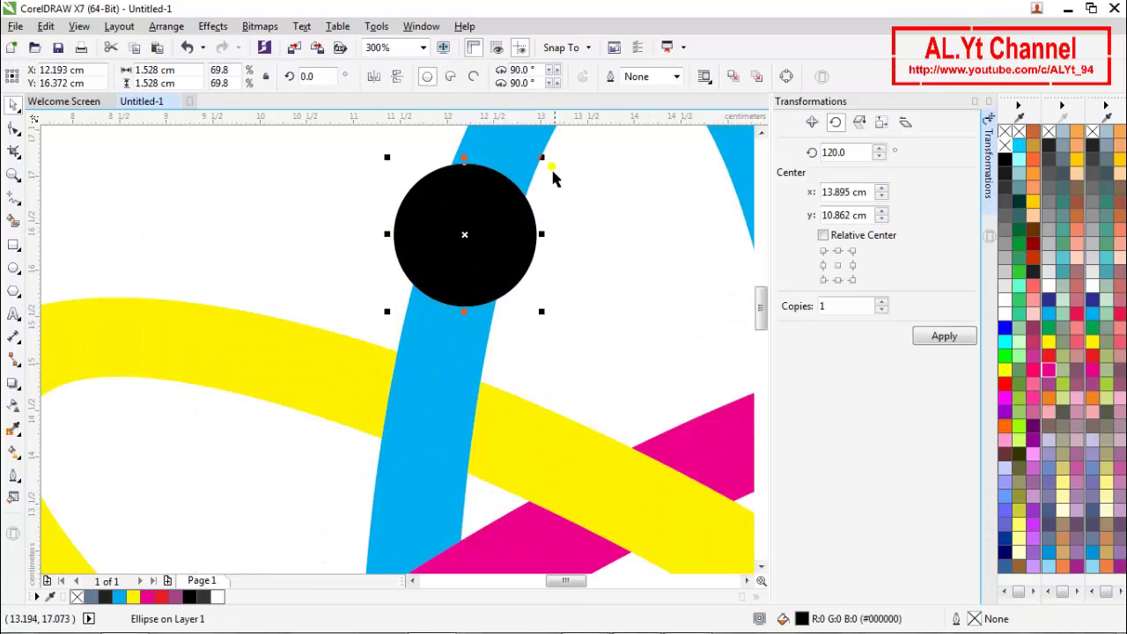
drag(552, 174, 506, 199)
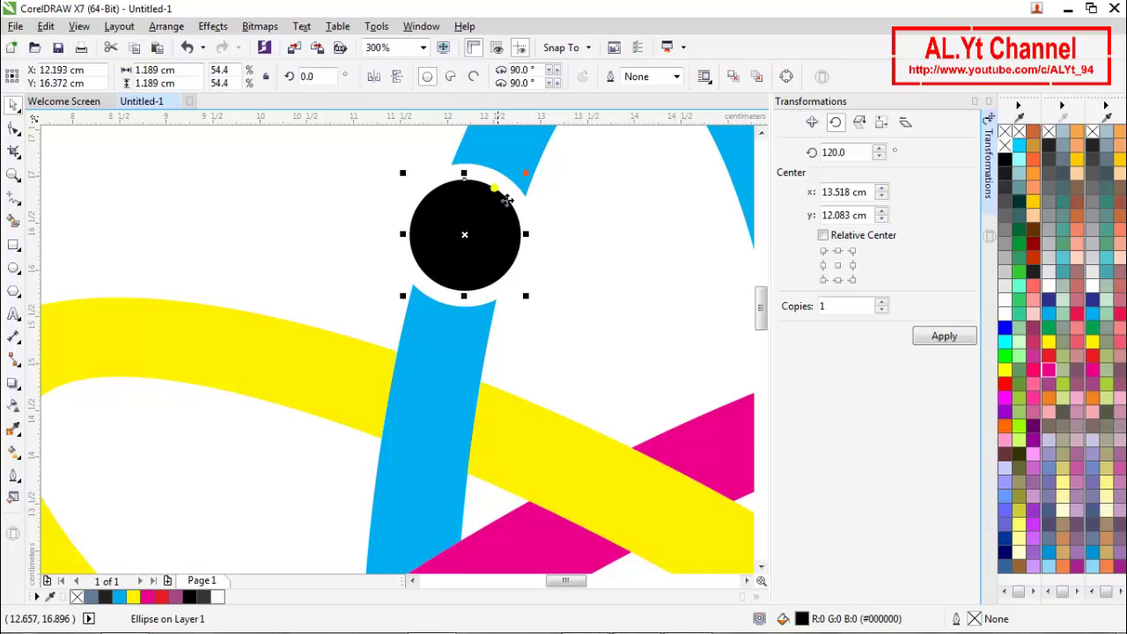
scroll(383, 201, down, 1)
scroll(400, 227, down, 1)
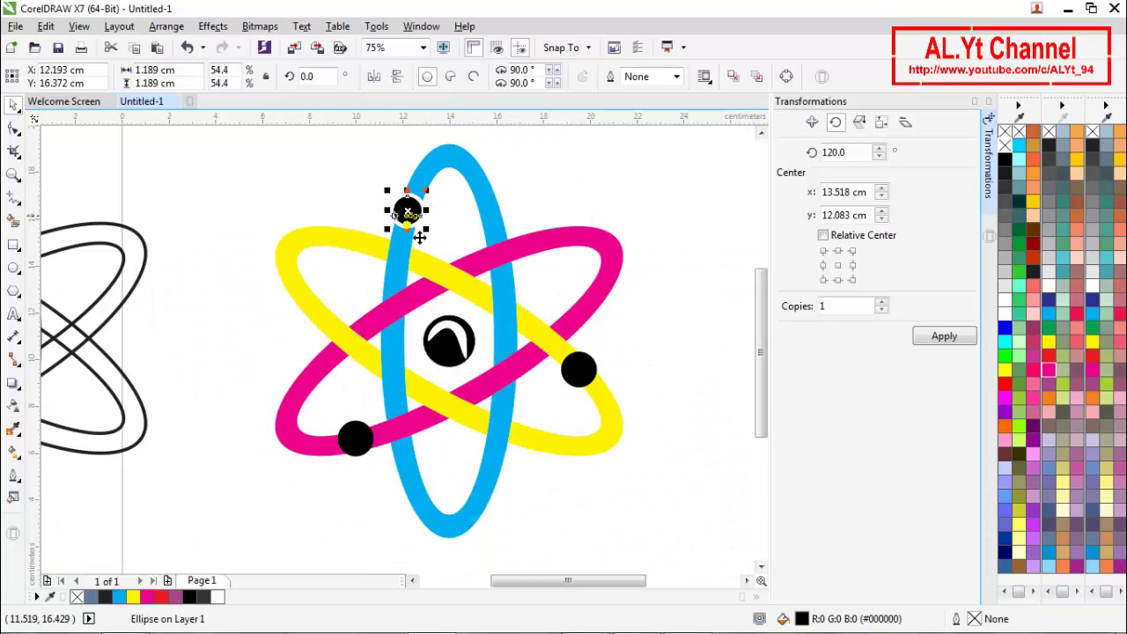
Step: Trim the magenta ring with the large black circle lying on it and delete that circle
click(570, 192)
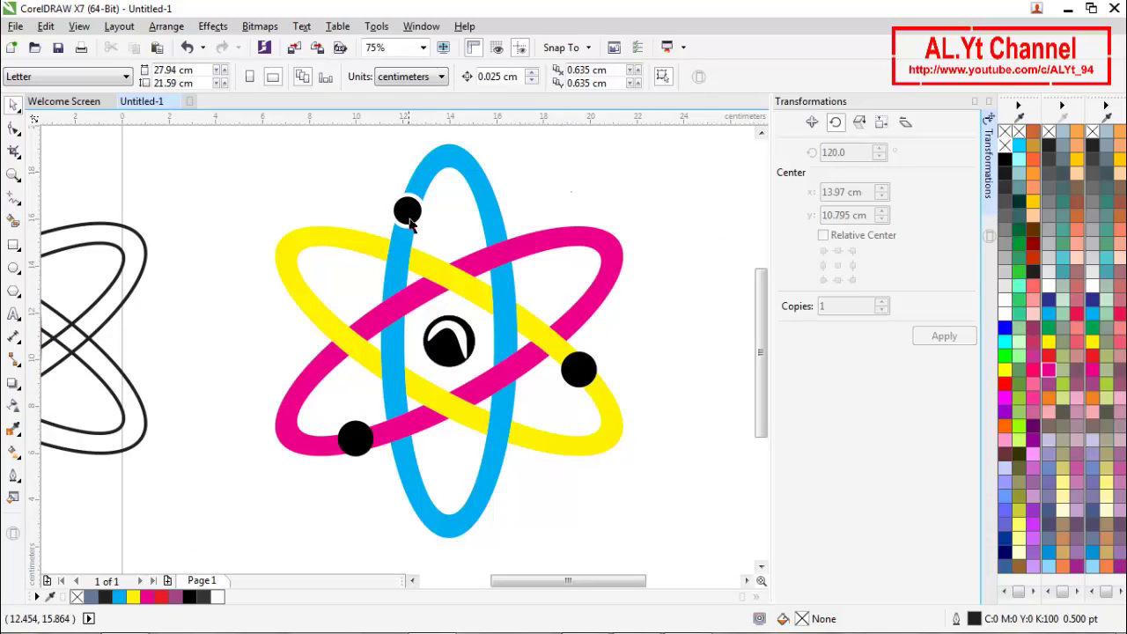
click(358, 452)
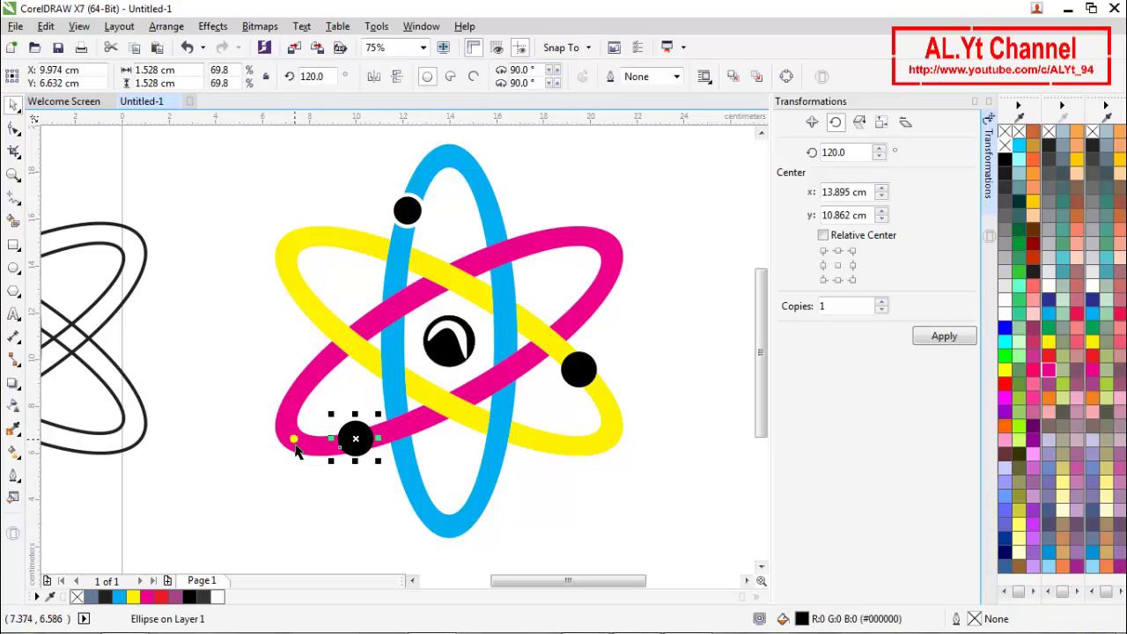
shift+click(304, 450)
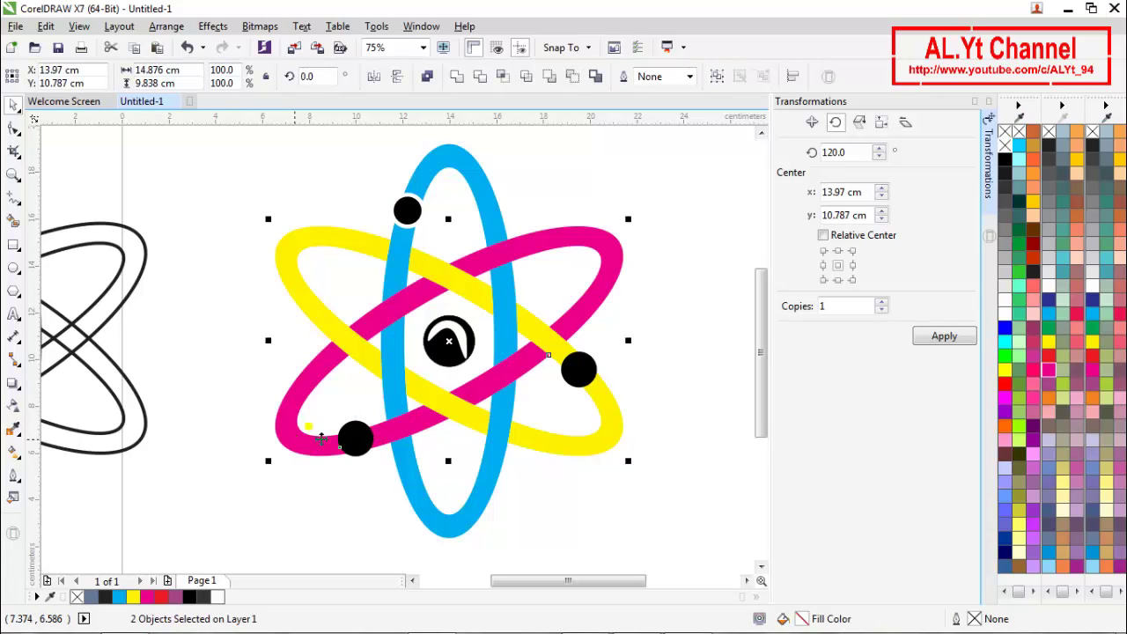
click(480, 76)
click(533, 168)
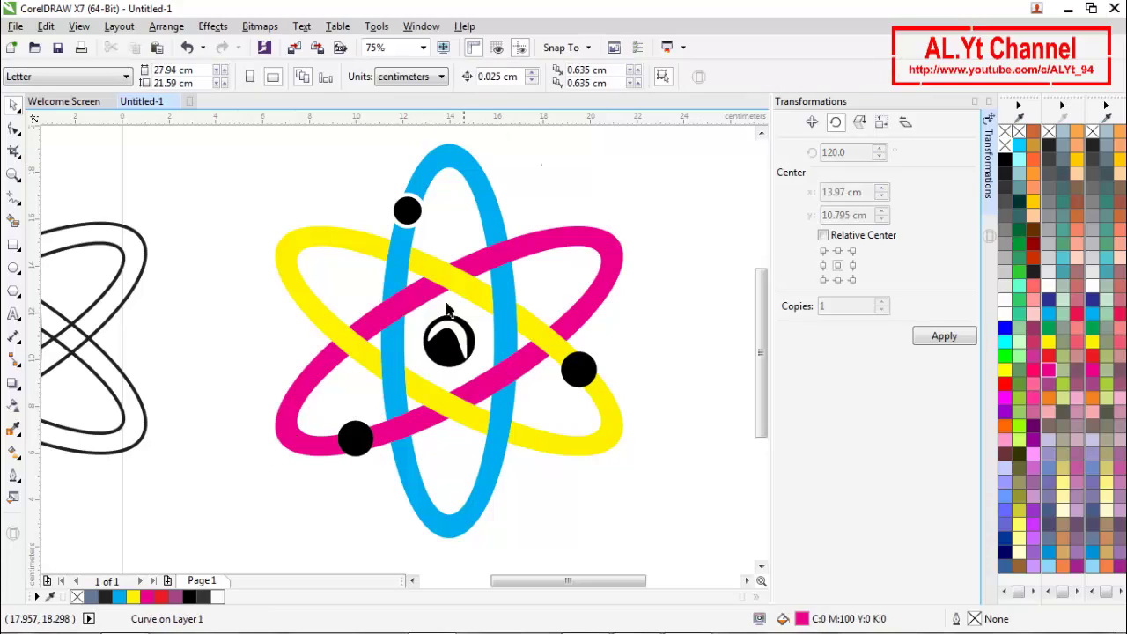
click(362, 448)
right_click(373, 450)
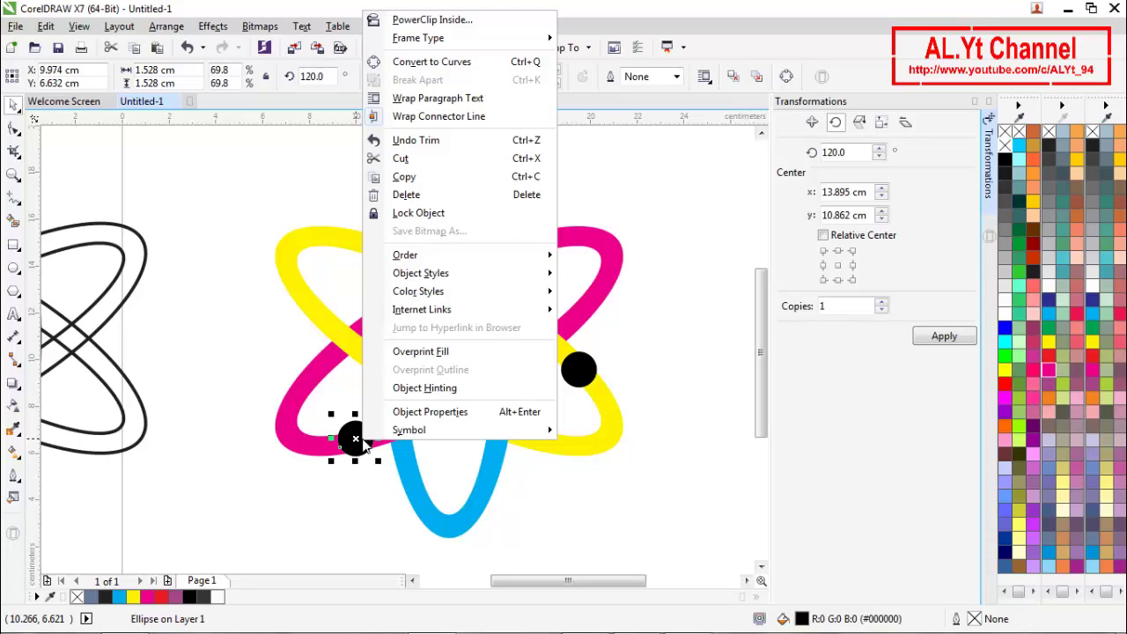
click(418, 192)
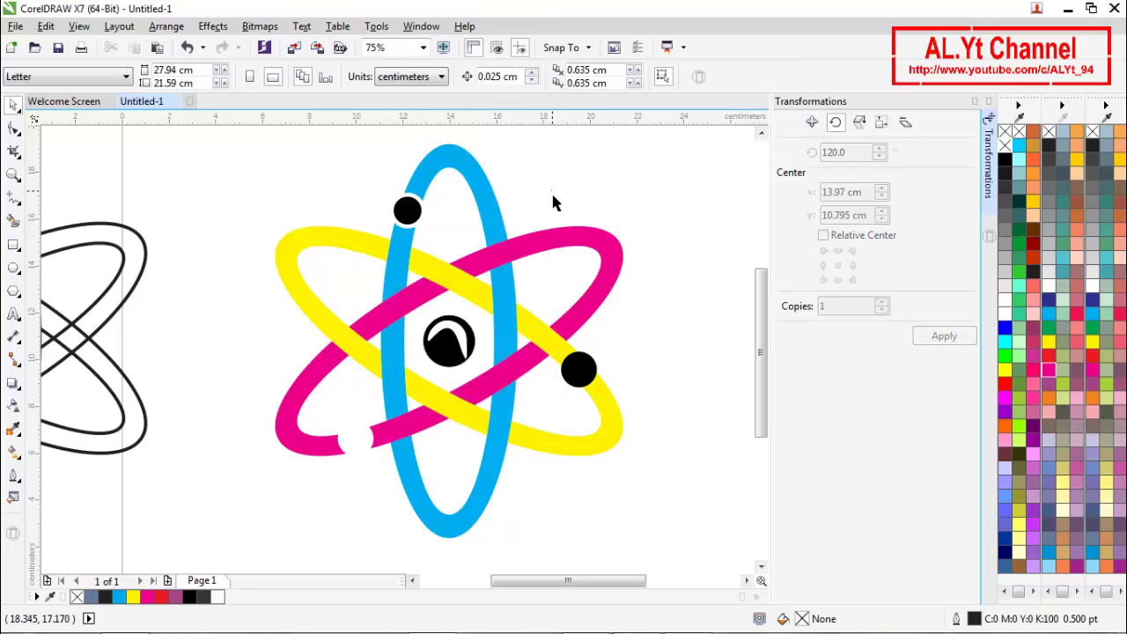
Step: Trim the yellow ring with the large black circle lying on it and delete that circle
click(578, 369)
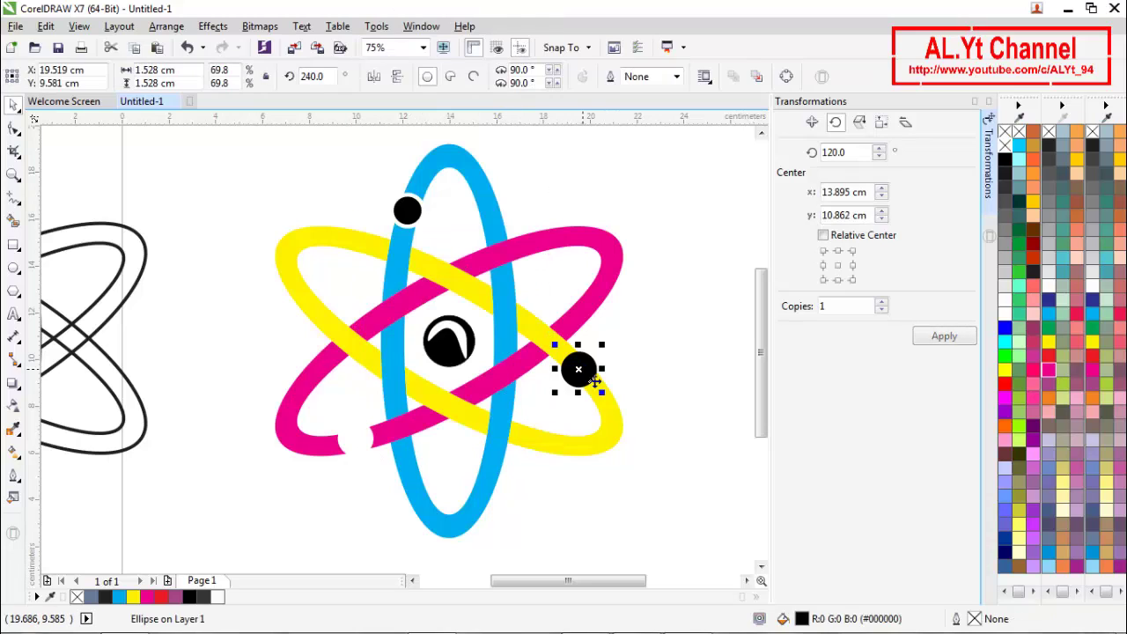
shift+click(604, 450)
click(480, 78)
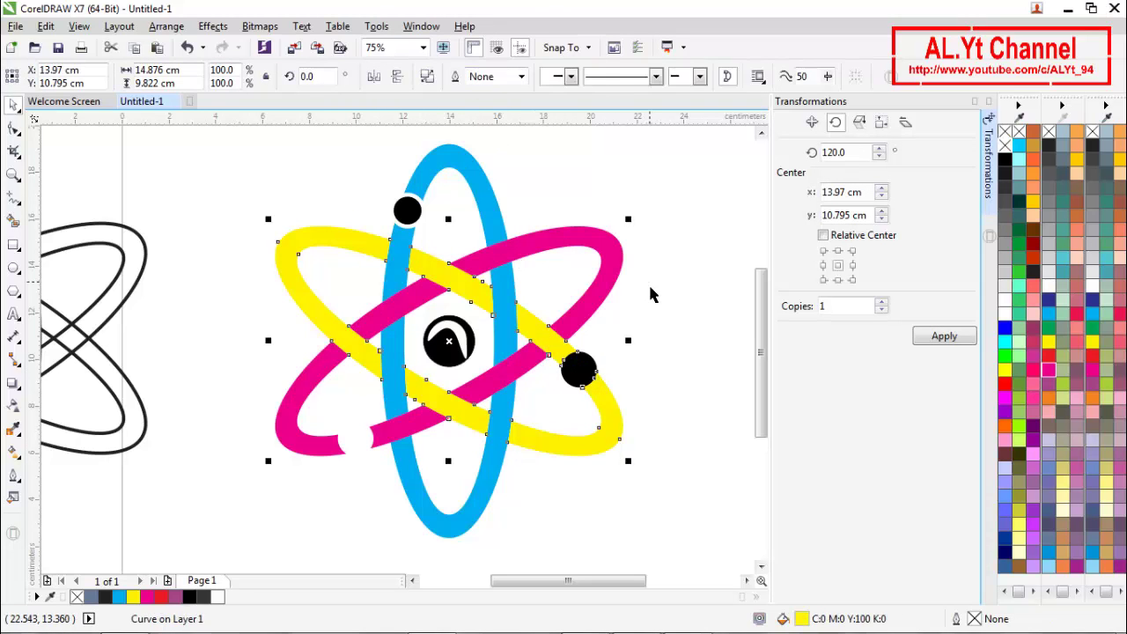
click(649, 292)
click(578, 370)
right_click(581, 378)
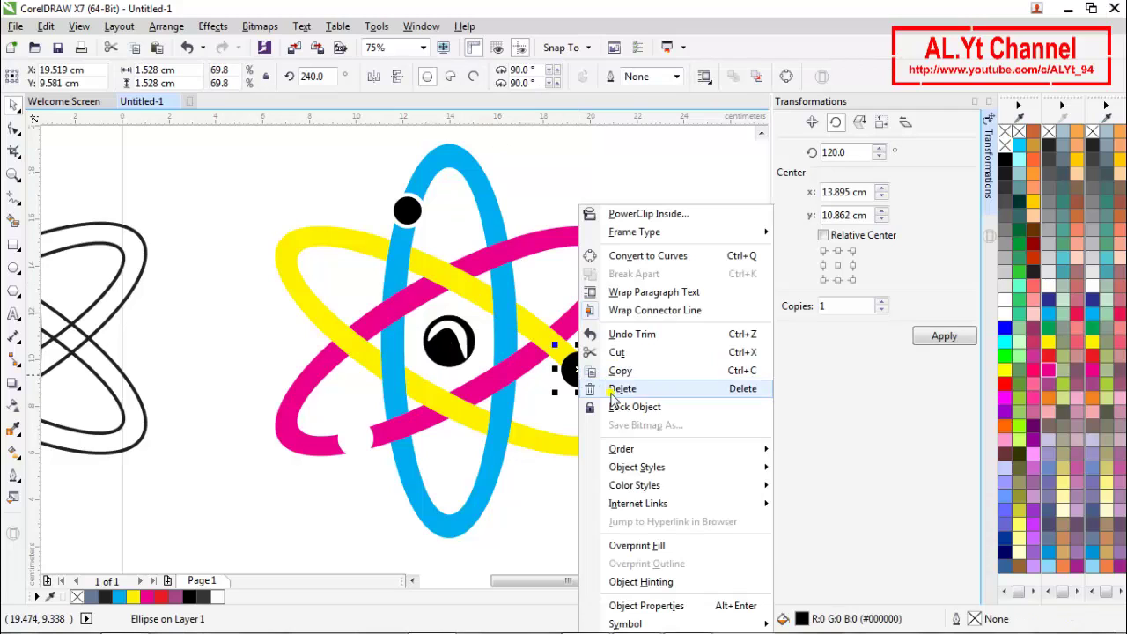
click(613, 392)
Step: Set the small black circle's rotation centre to the nucleus, at x 13.895 cm and y 10.862 cm, and create two copies in 120° increments
click(414, 216)
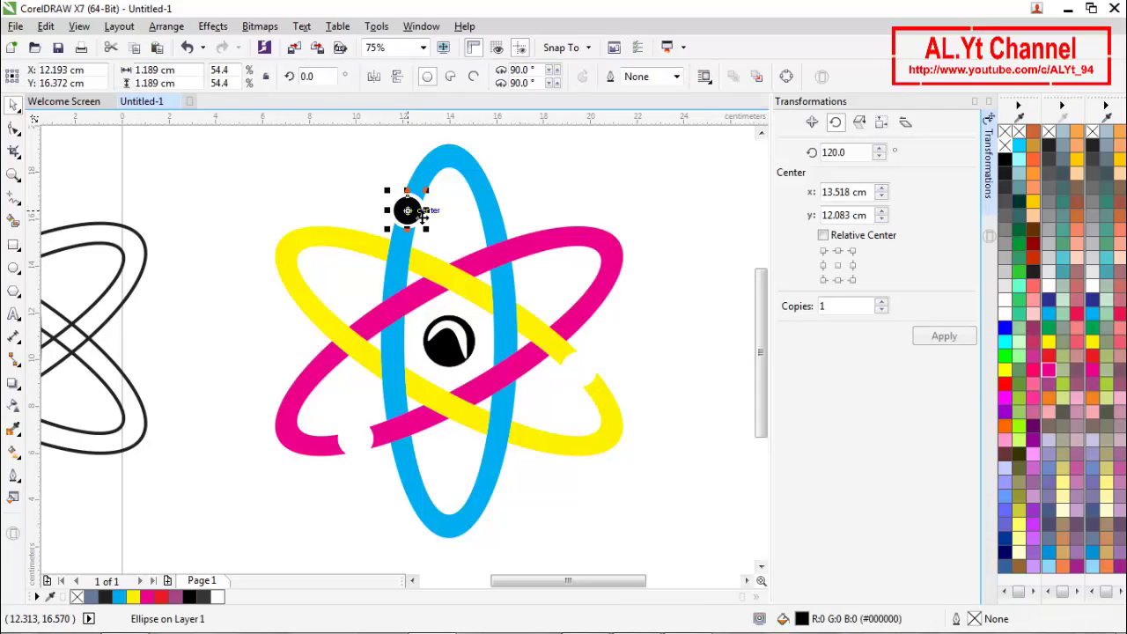
click(422, 223)
drag(407, 211, 448, 340)
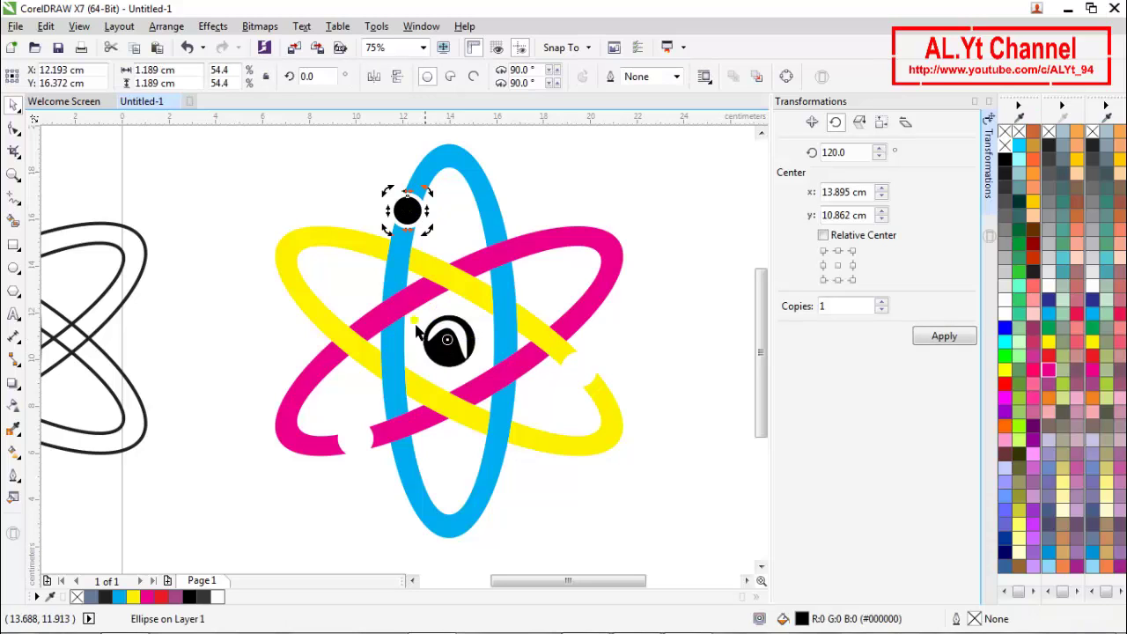
click(940, 336)
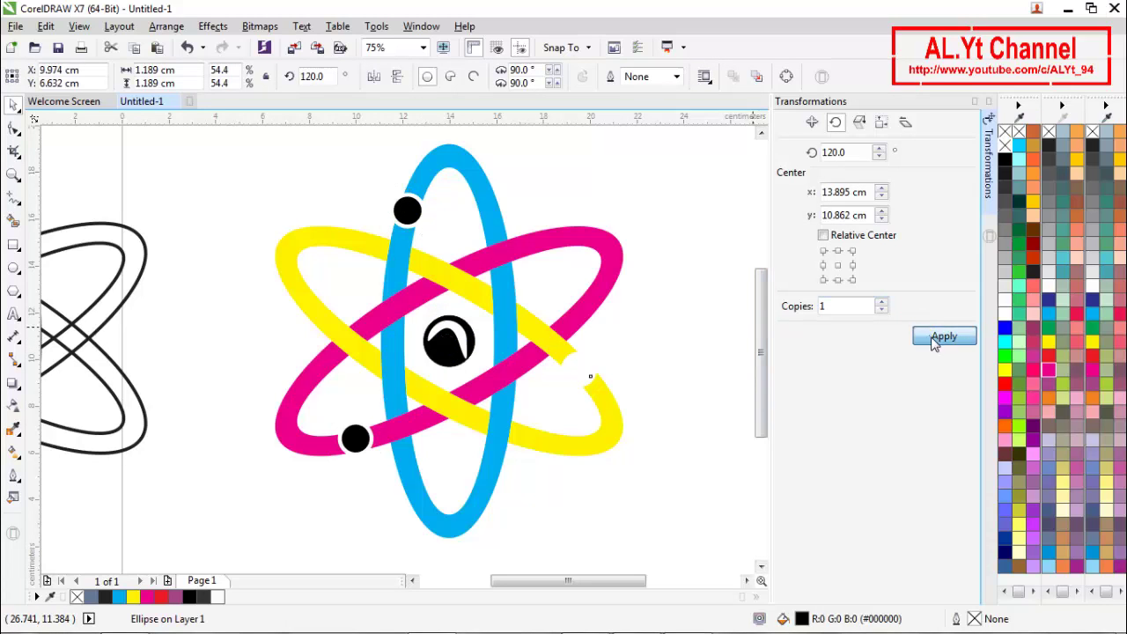
click(940, 336)
click(657, 303)
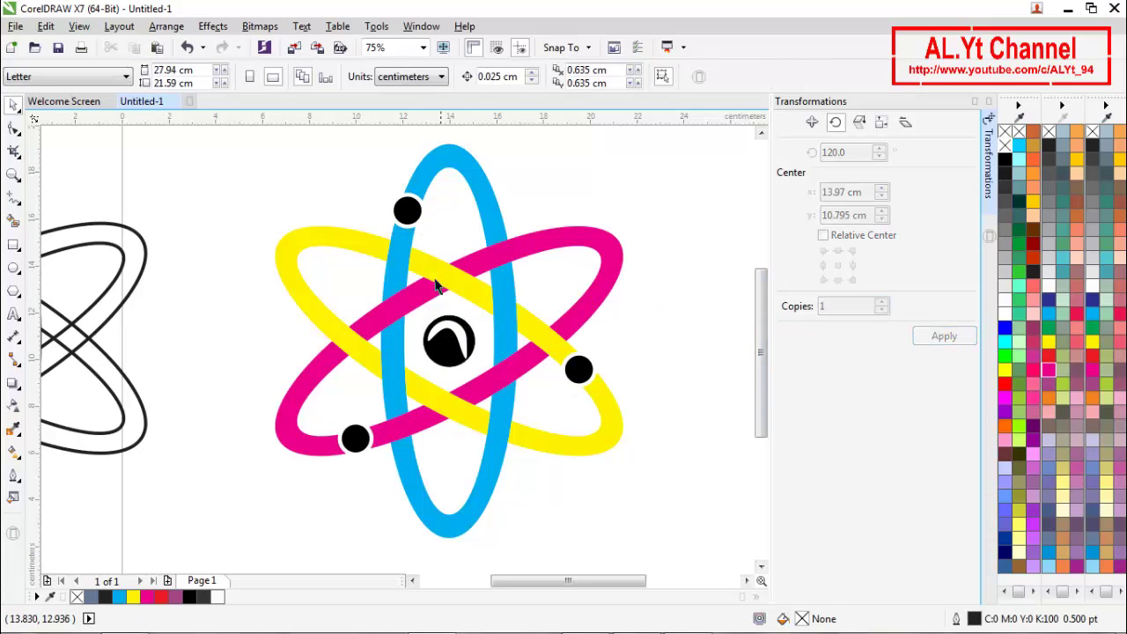
Step: Fill the electron on the cyan ring with yellow, the one on the magenta ring with cyan, and the one on the yellow ring with magenta
click(409, 211)
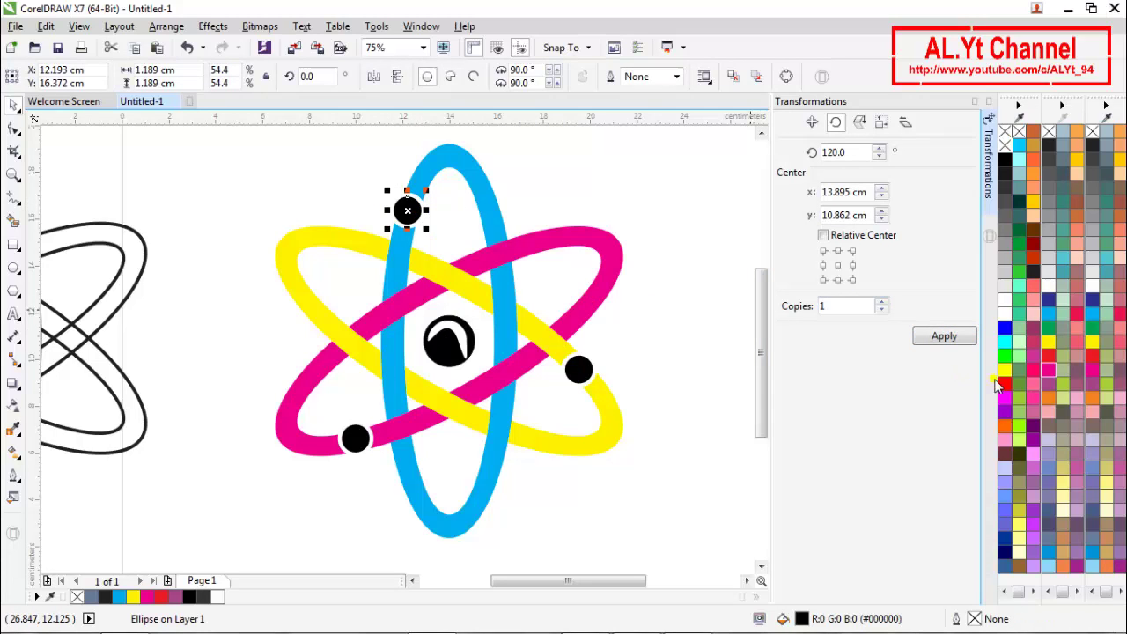
click(1047, 345)
drag(1047, 345, 357, 453)
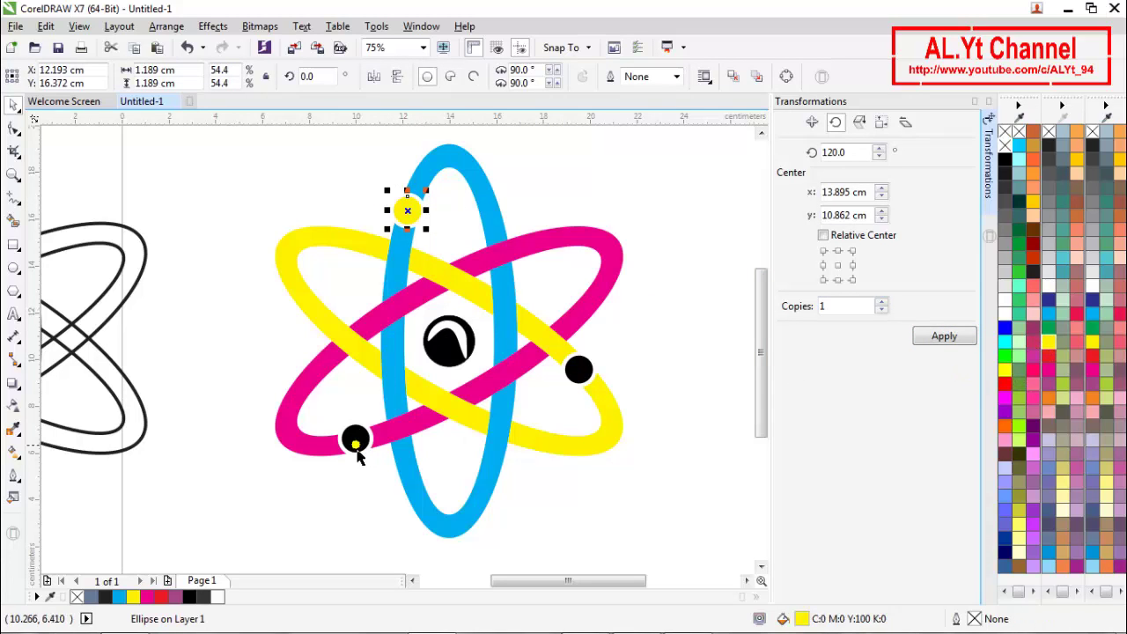
click(359, 451)
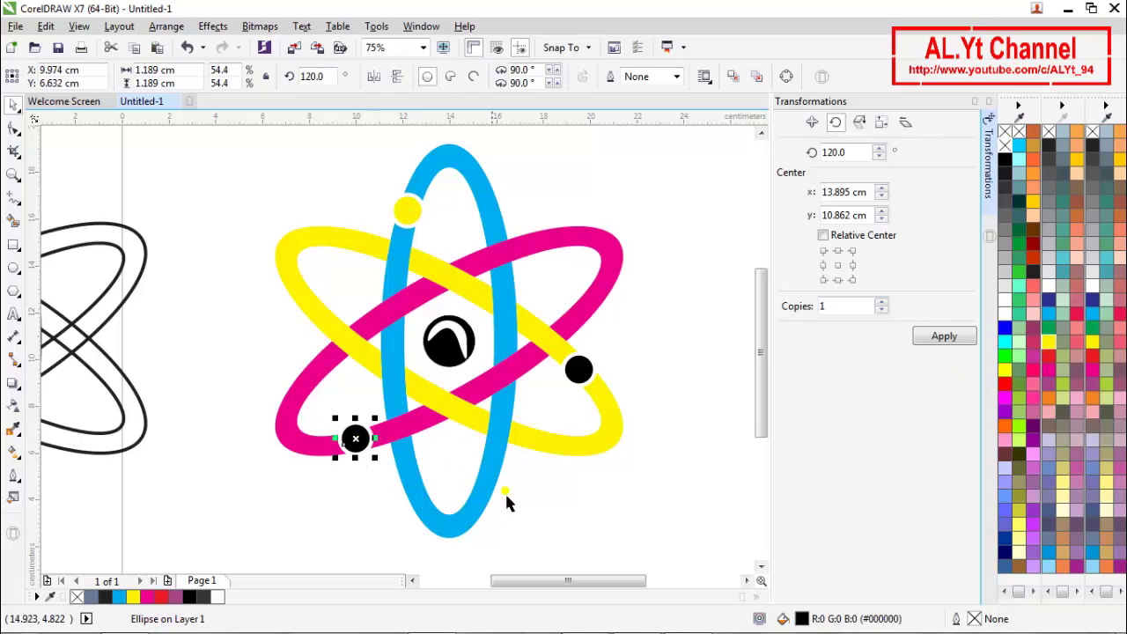
click(1048, 315)
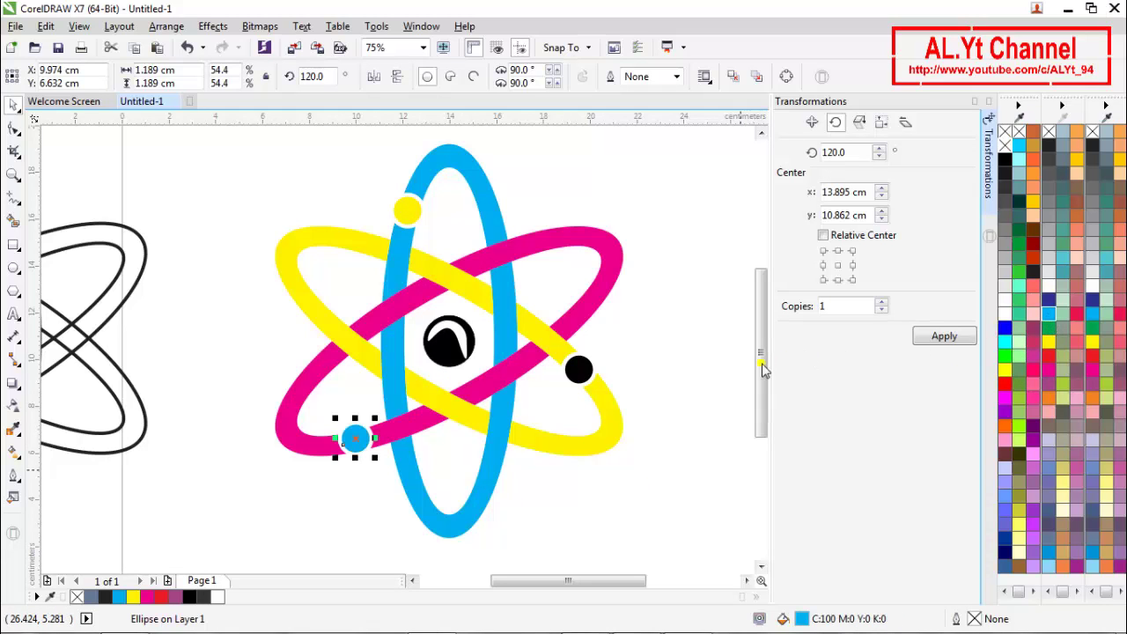
click(579, 374)
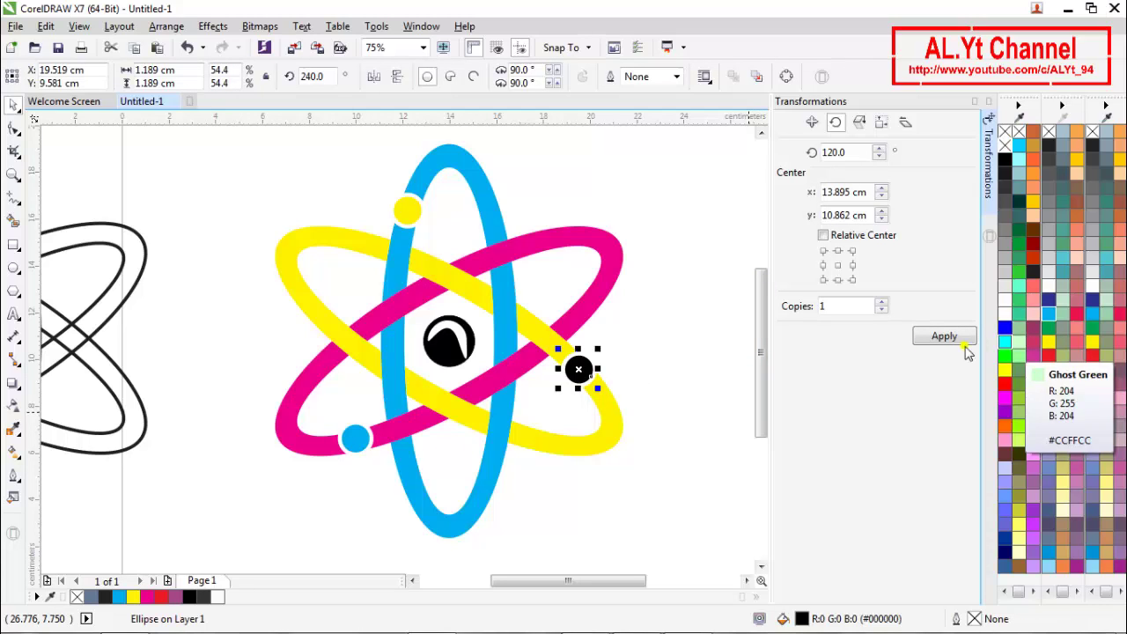
drag(1018, 350, 594, 391)
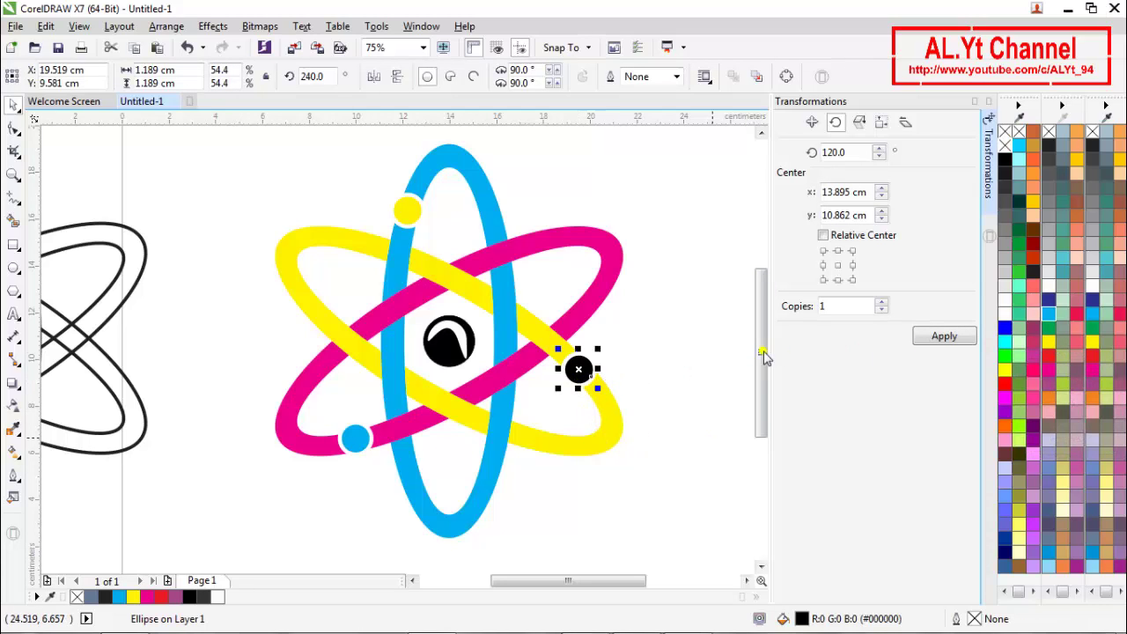
click(1049, 368)
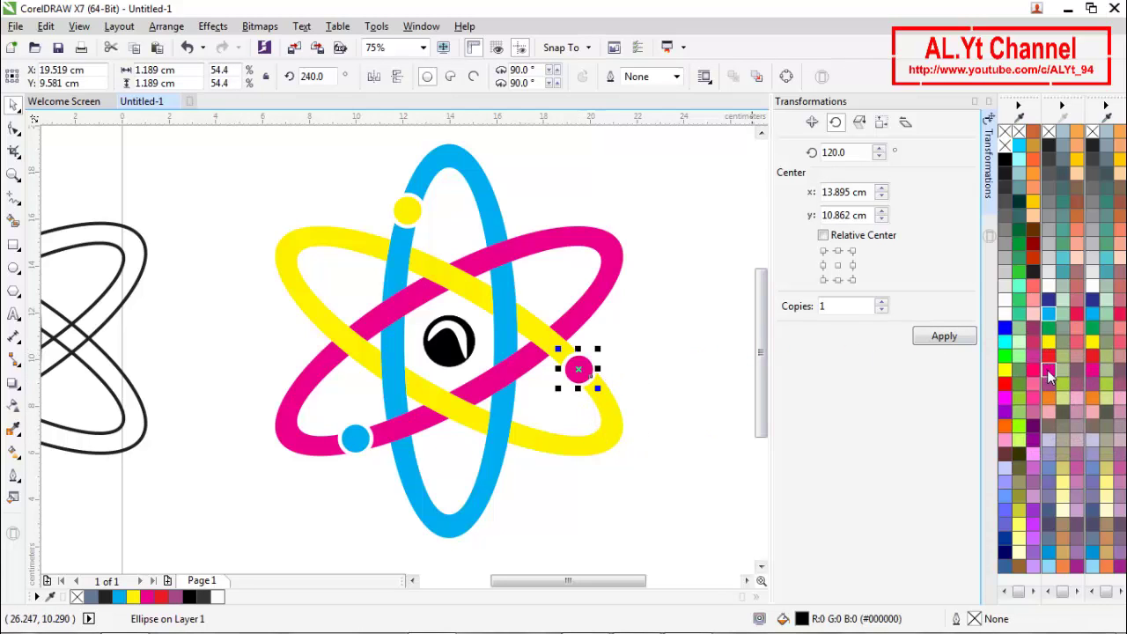
click(680, 355)
Step: Give the magenta ring a white 4 pt outline
scroll(519, 345, down, 2)
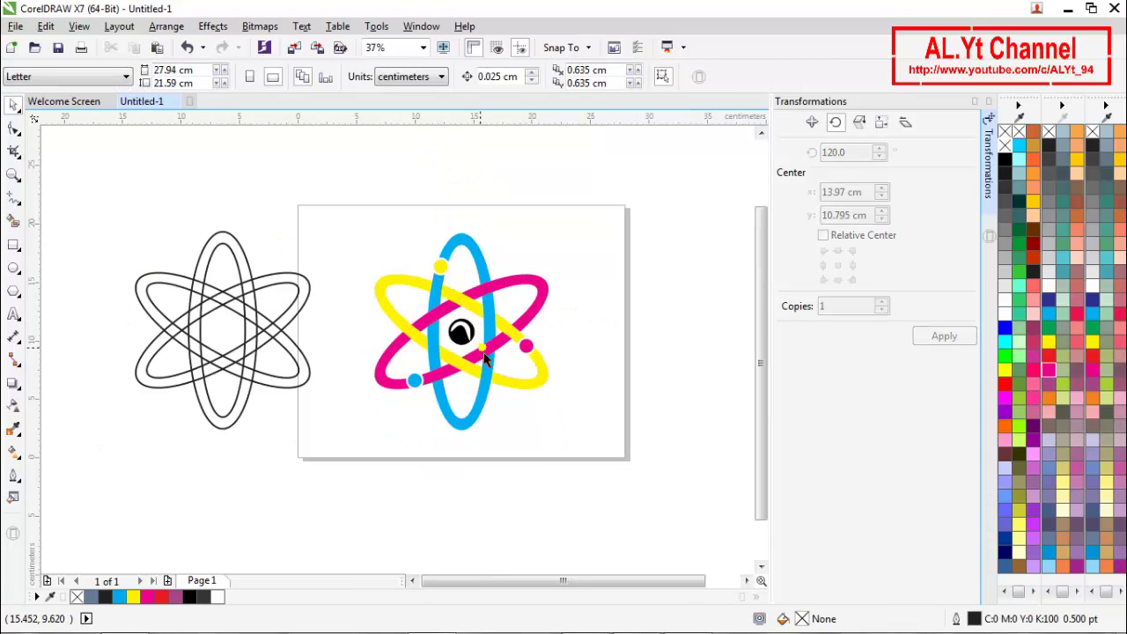
scroll(464, 345, up, 2)
drag(465, 345, 515, 275)
click(476, 262)
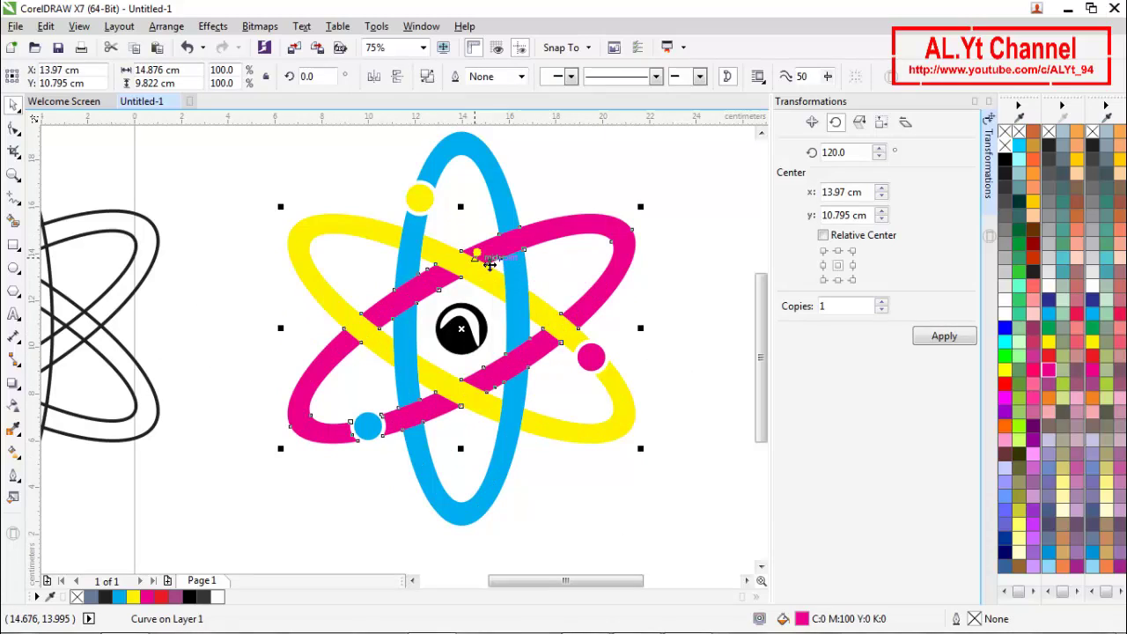
click(520, 78)
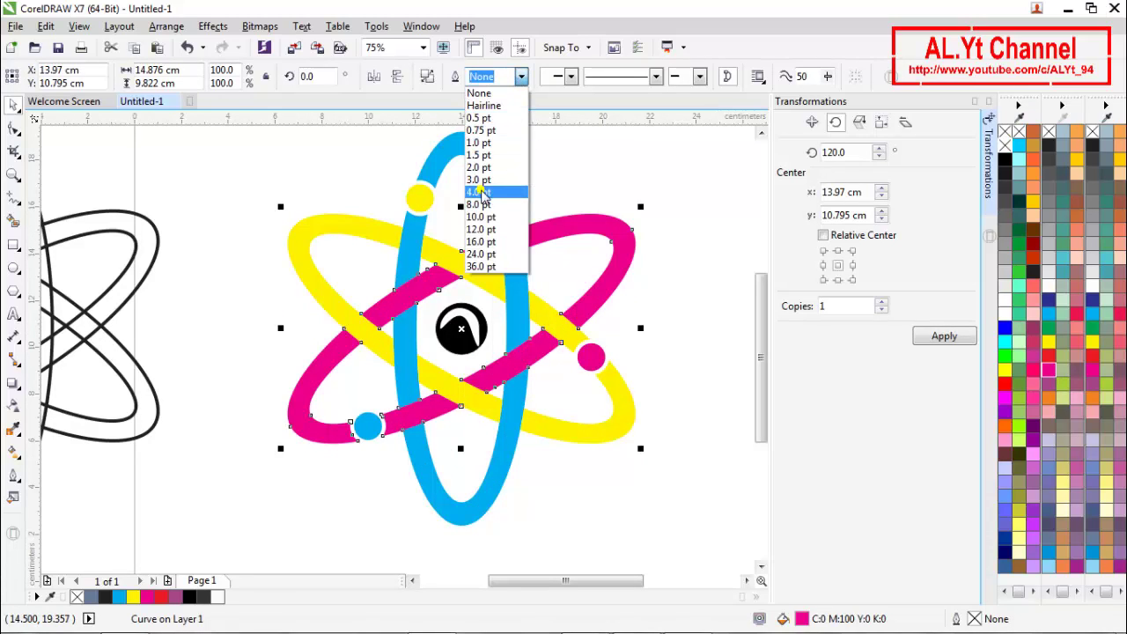
click(483, 200)
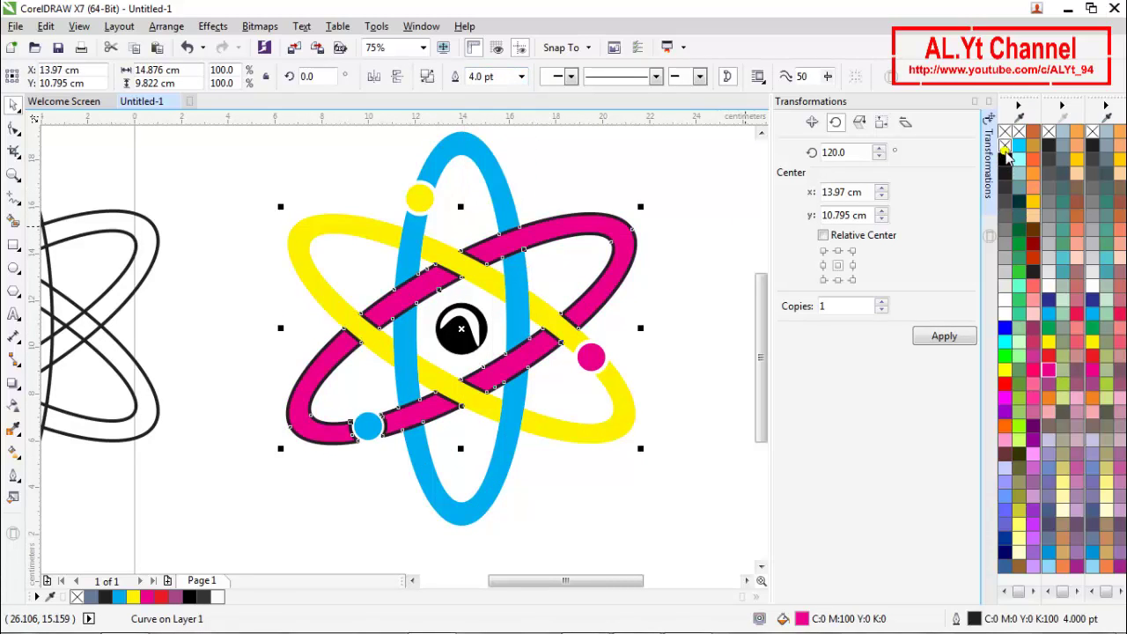
right_click(1003, 316)
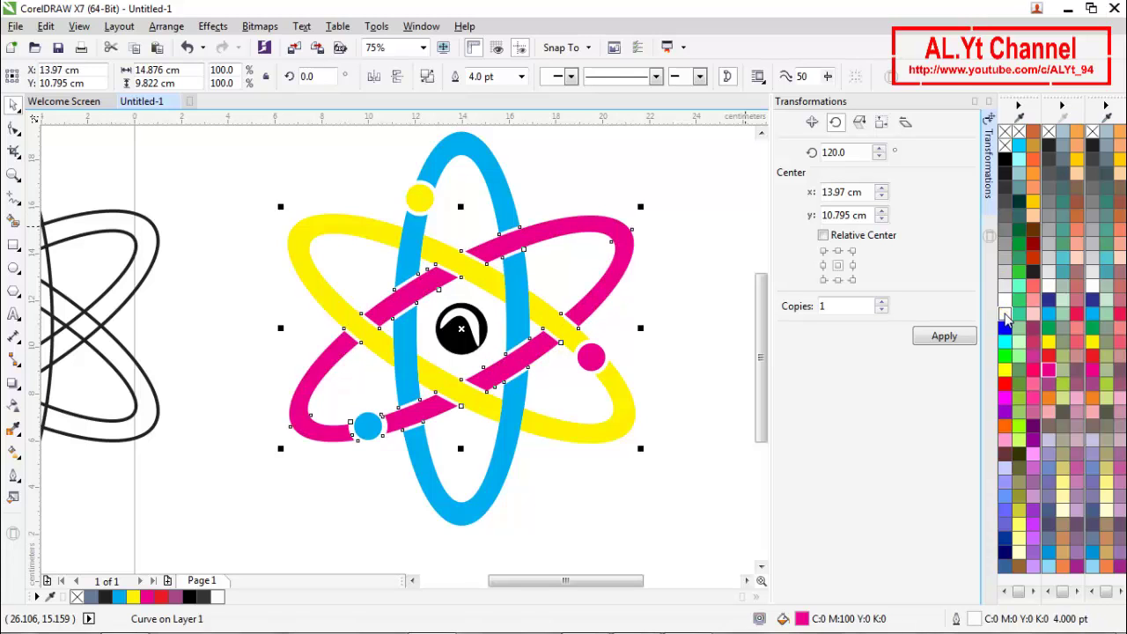
click(666, 199)
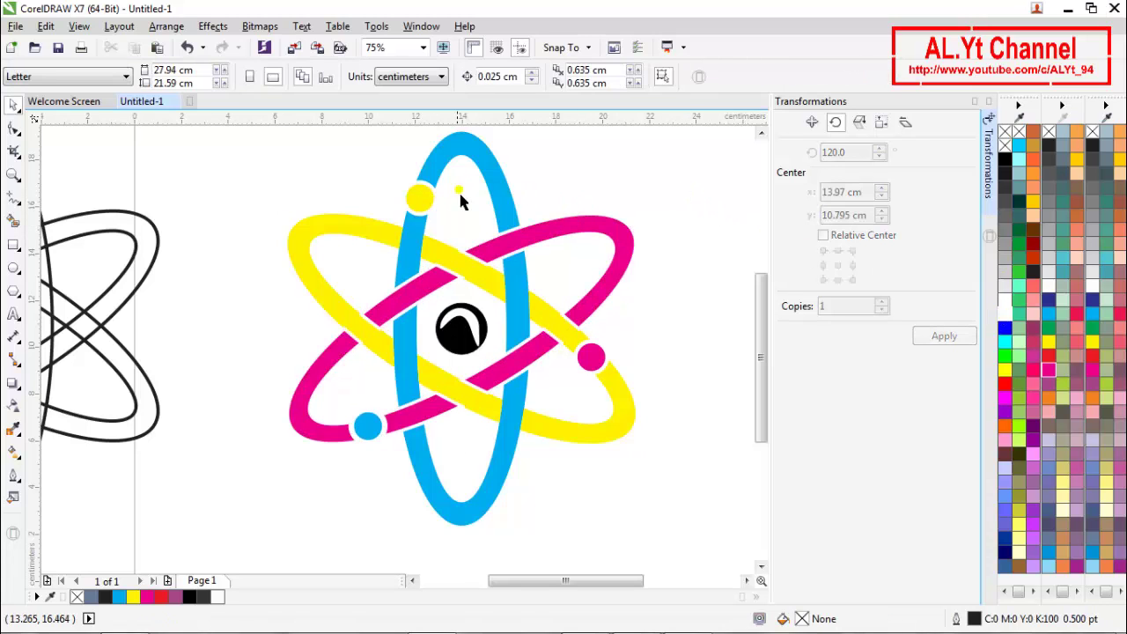
Step: Give the cyan ring a white 4 pt outline
click(479, 180)
click(521, 78)
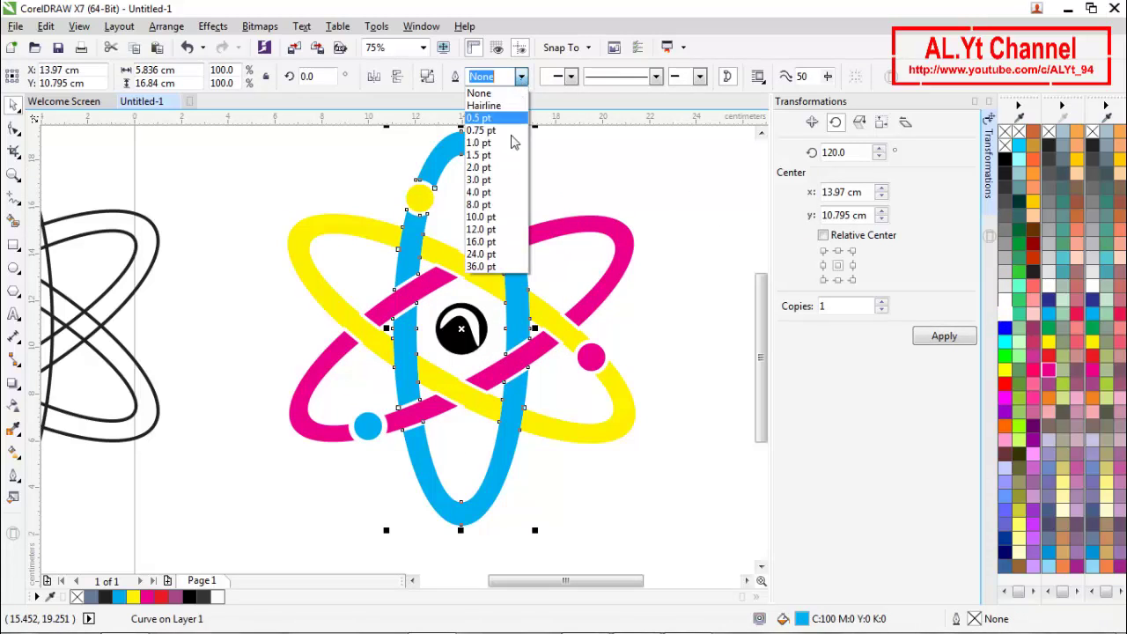
click(497, 191)
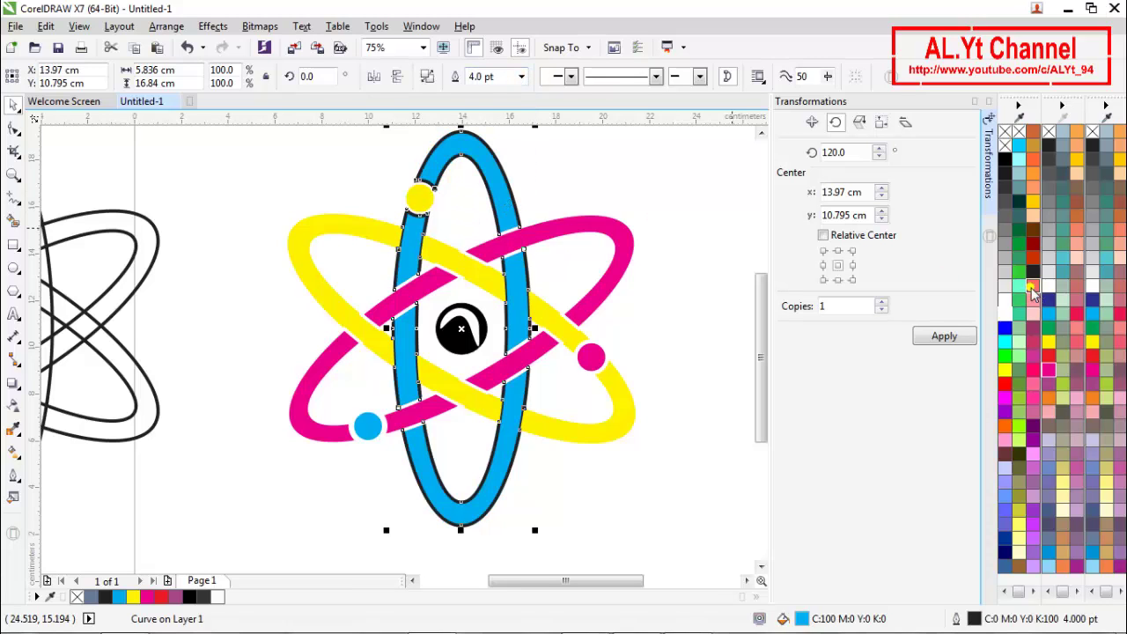
right_click(1004, 315)
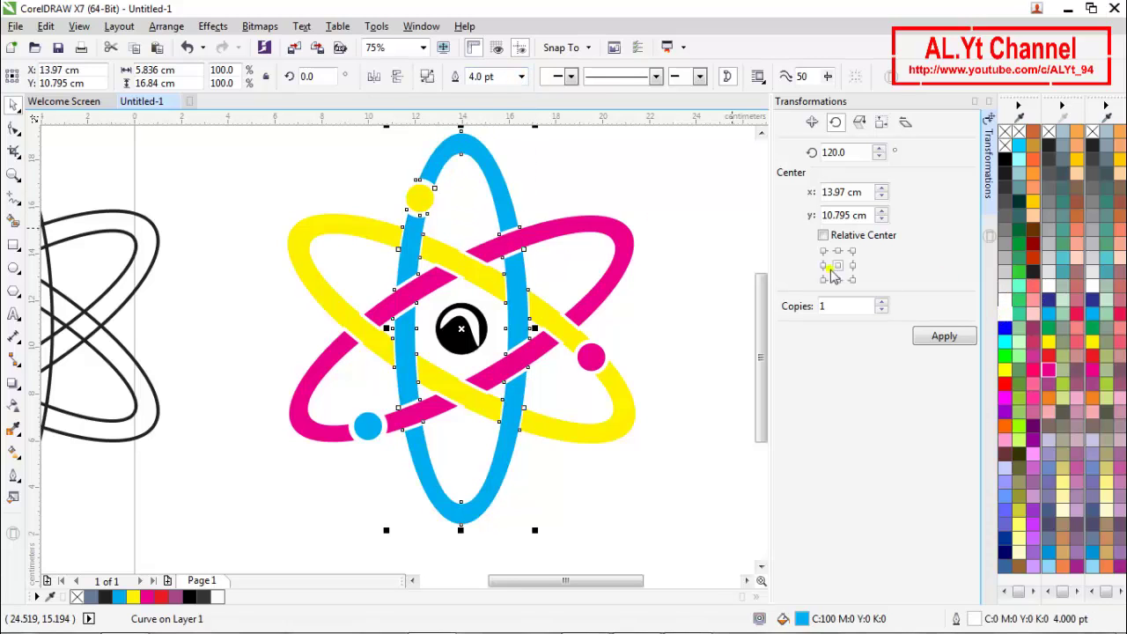
click(719, 203)
Step: Give the yellow ring a white 4 pt outline
click(493, 295)
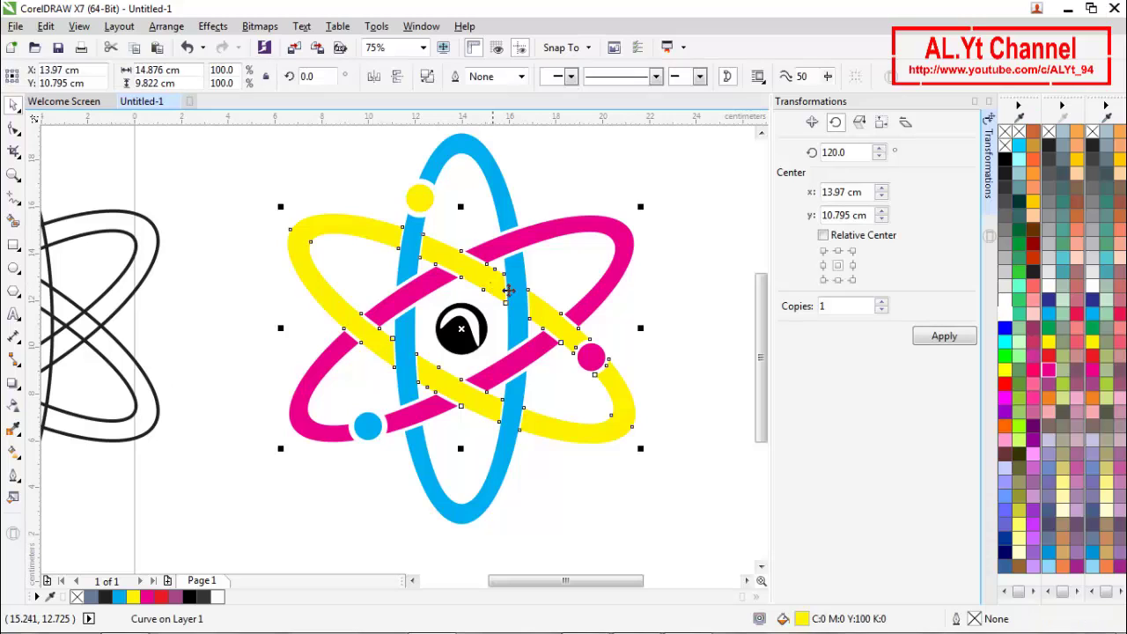
click(521, 76)
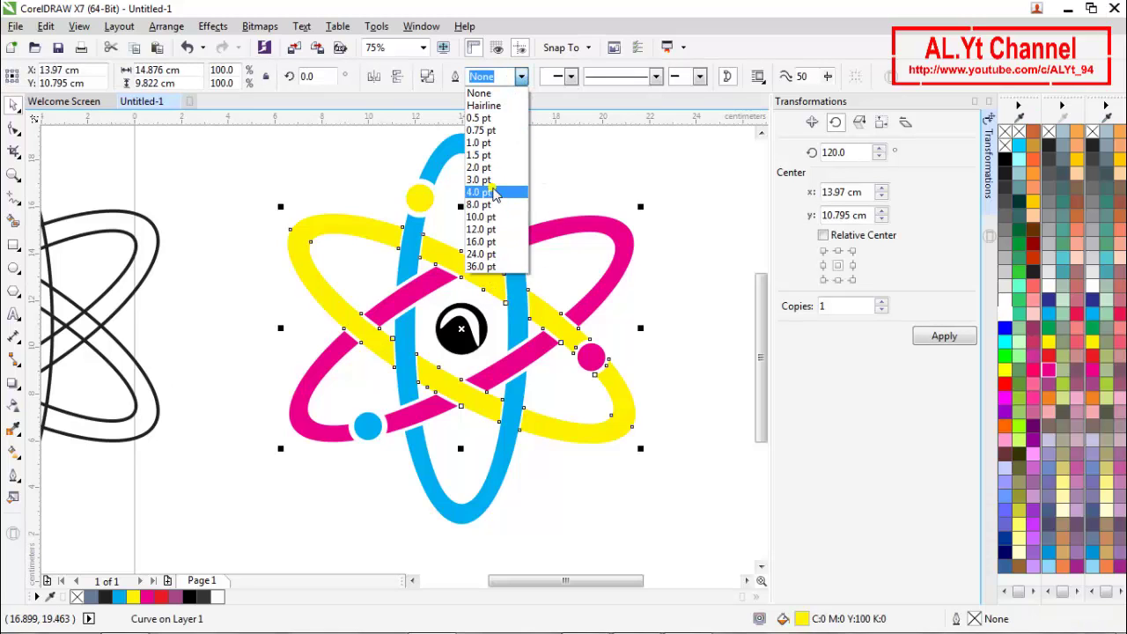
click(482, 192)
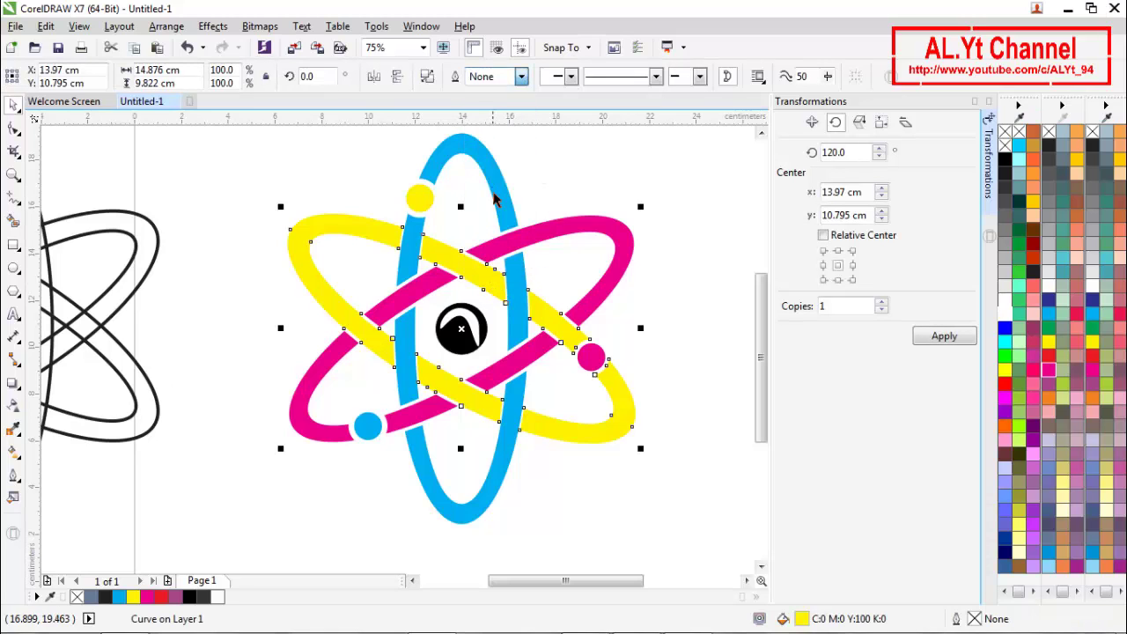
right_click(1002, 322)
click(717, 208)
Step: Delete the grouped black-outline copy of the three rings beside the coloured logo
scroll(541, 221, down, 2)
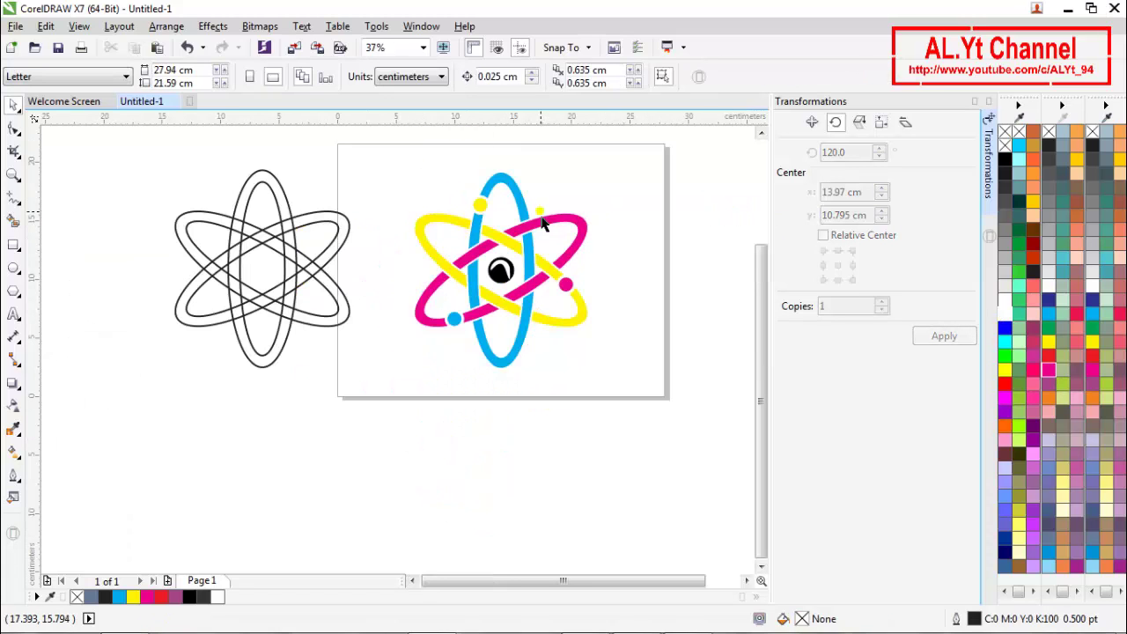
click(304, 256)
right_click(307, 257)
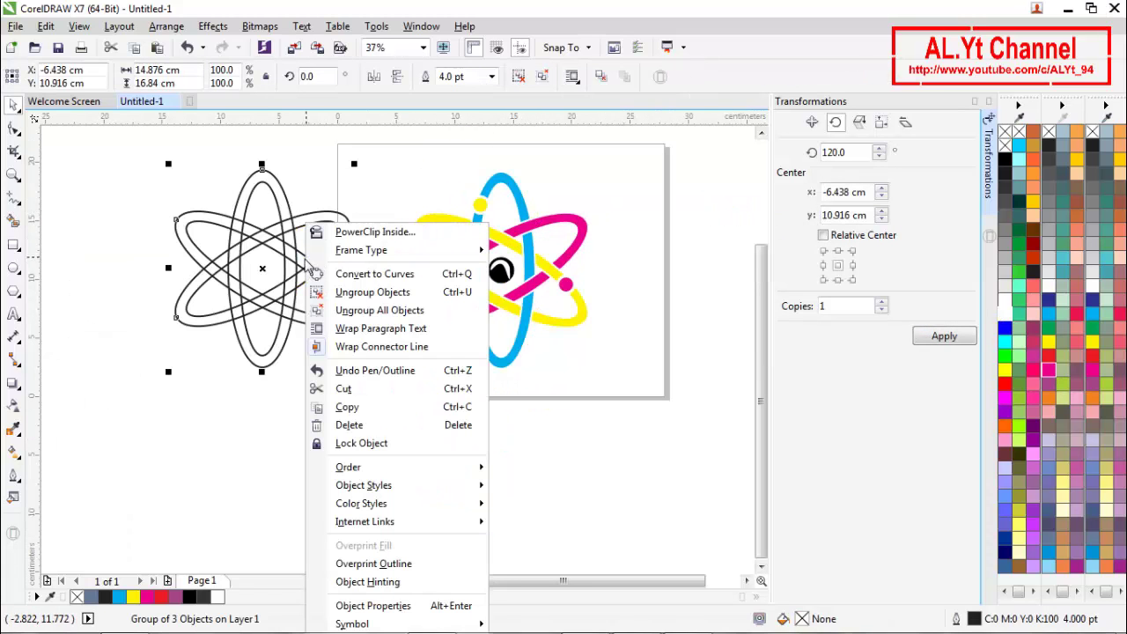
click(344, 442)
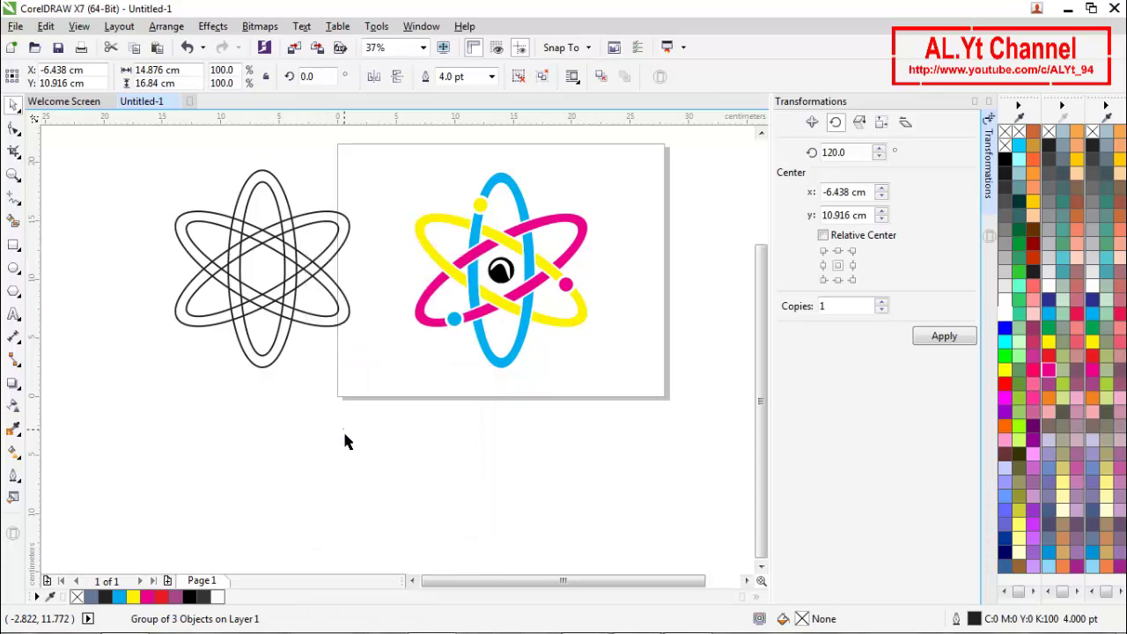
Step: Group all eight parts of the coloured atom logo and rotate the group about 7° counterclockwise
click(988, 101)
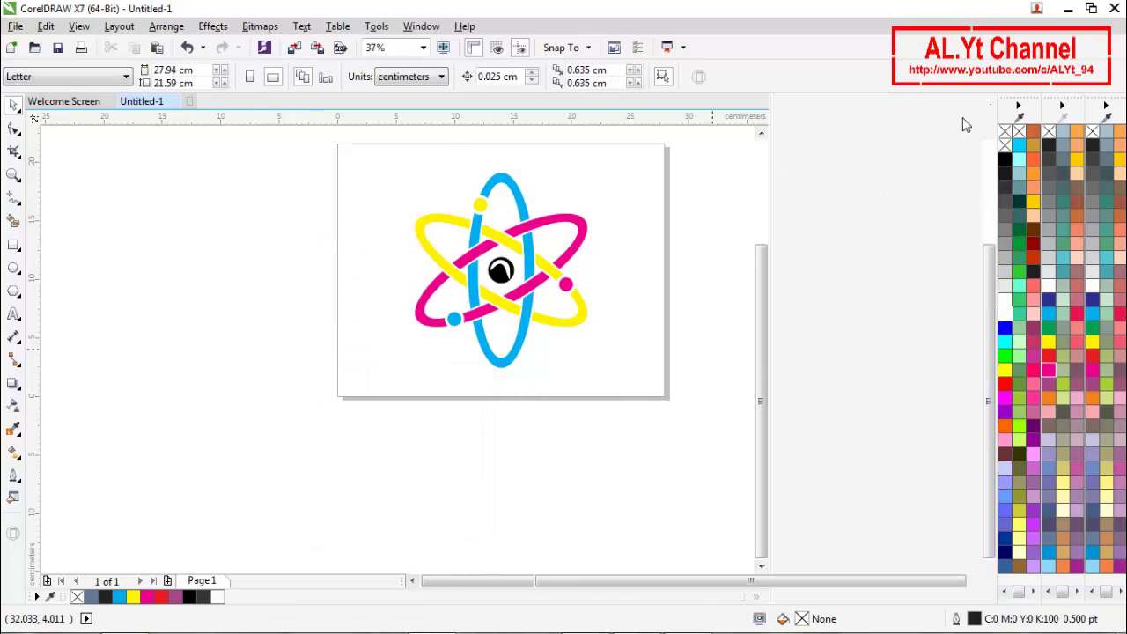
drag(576, 242, 748, 395)
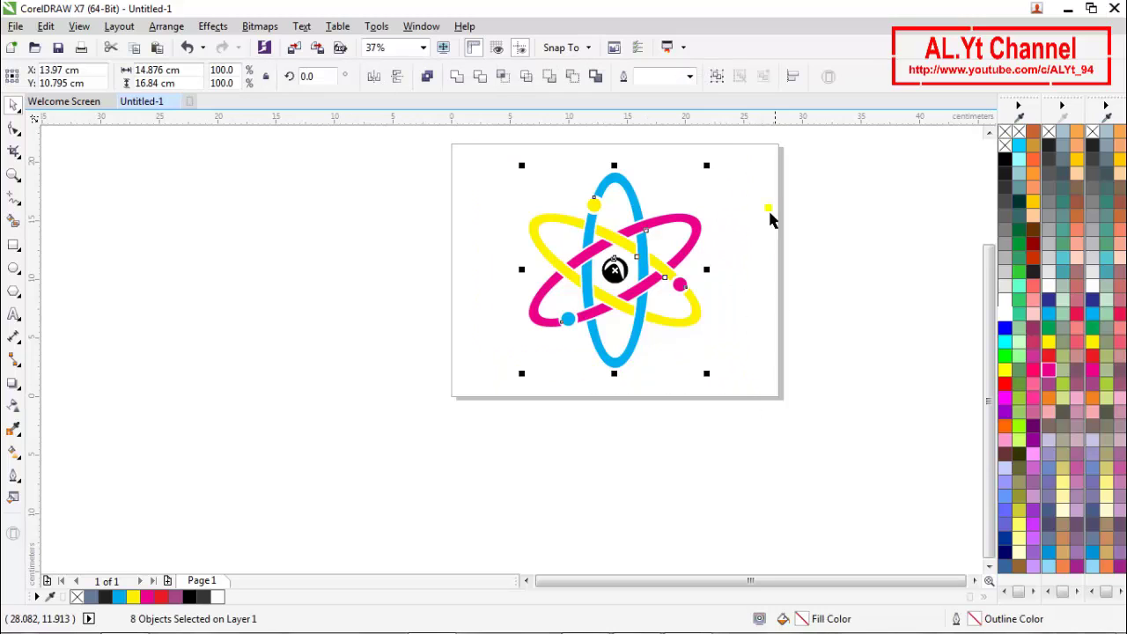
click(715, 76)
click(660, 273)
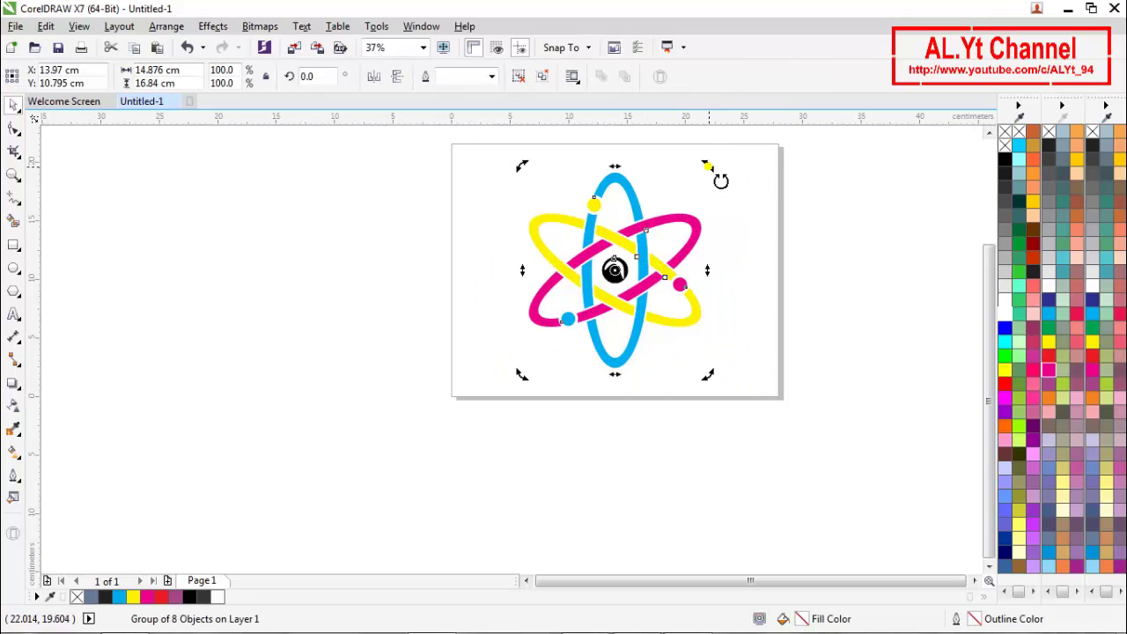
drag(720, 181, 704, 170)
click(767, 234)
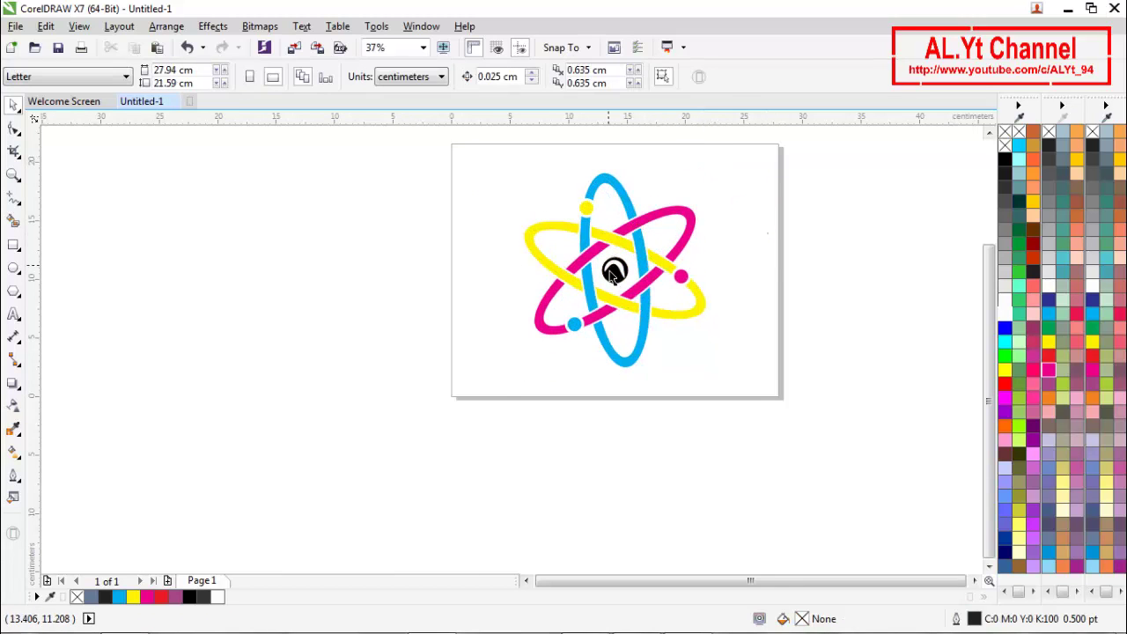
Step: Scale the atom group to about 78% and move its centre to about X 15.16 cm, Y 12.76 cm
key(z)
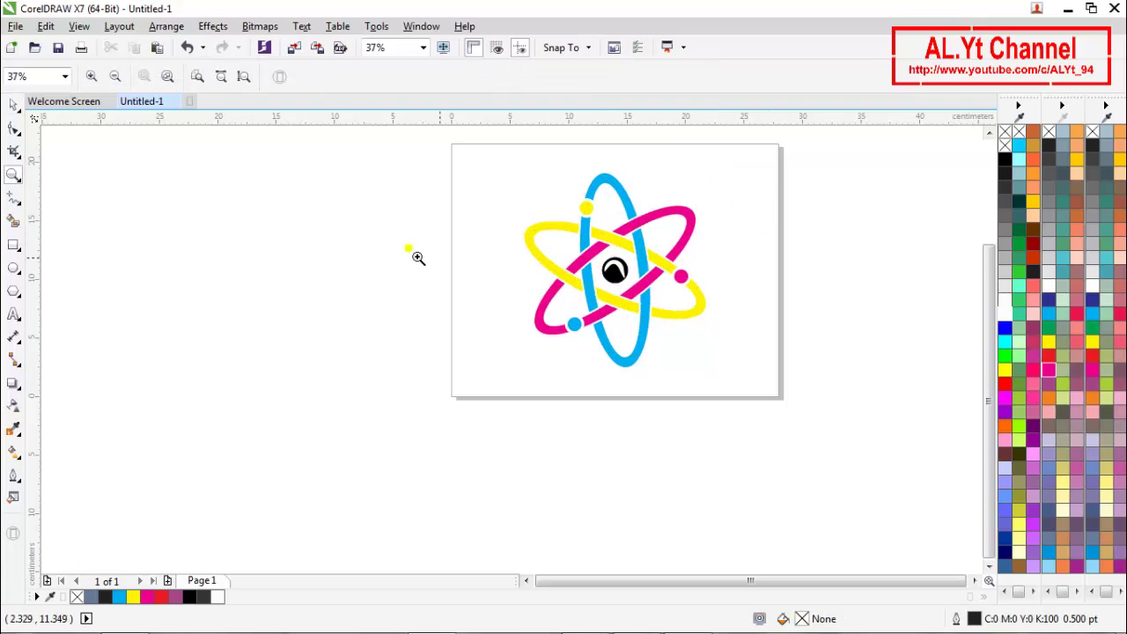
click(221, 77)
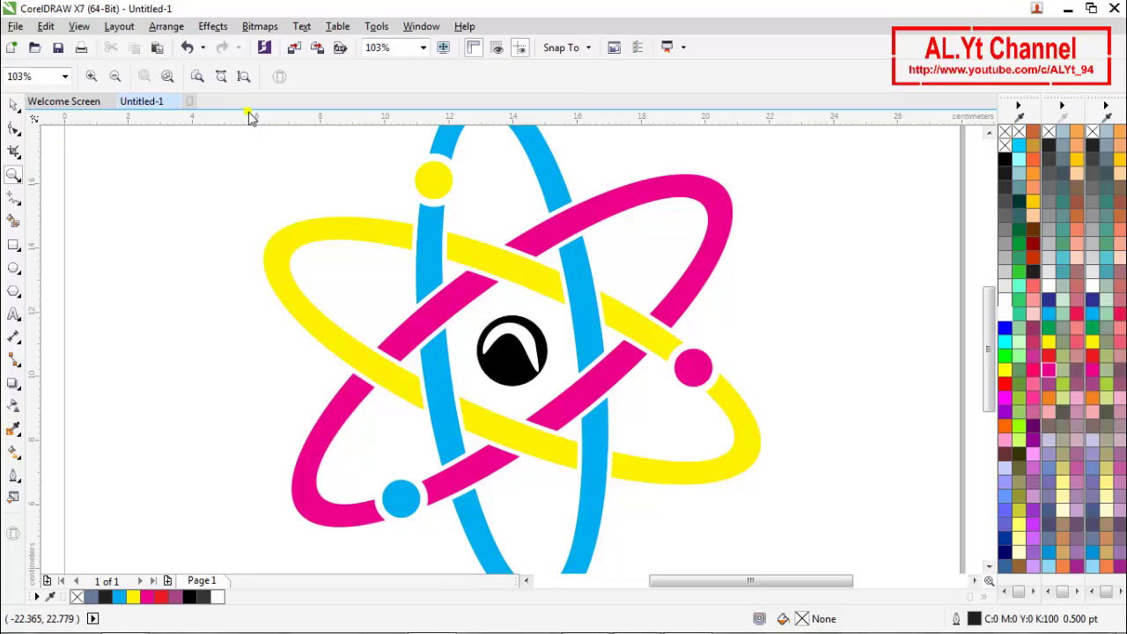
right_click(283, 146)
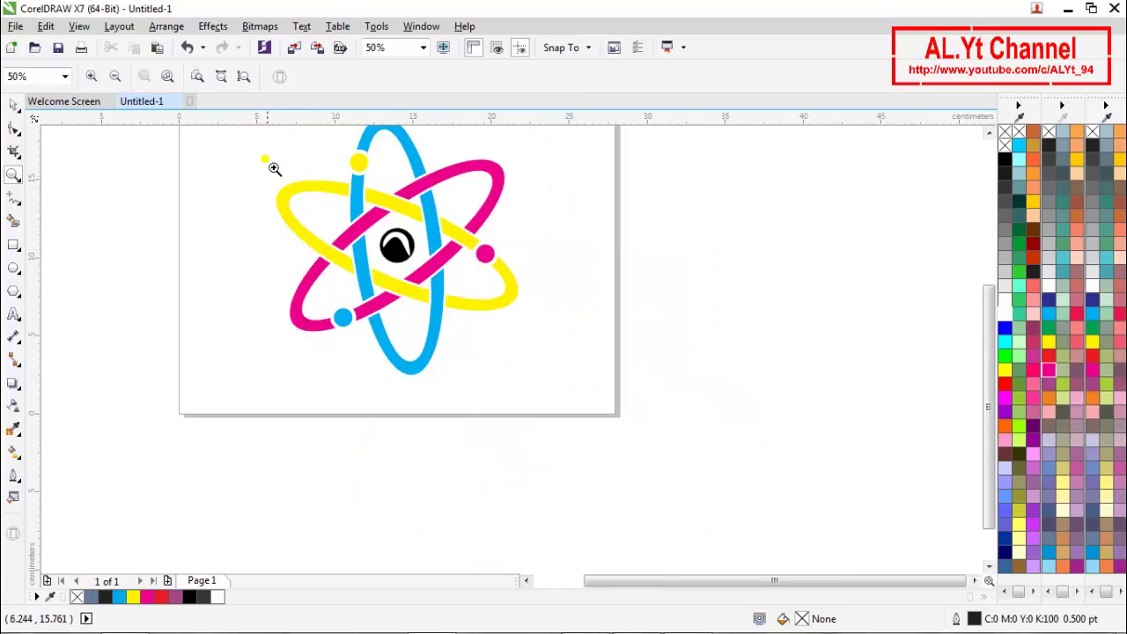
click(243, 76)
key(space)
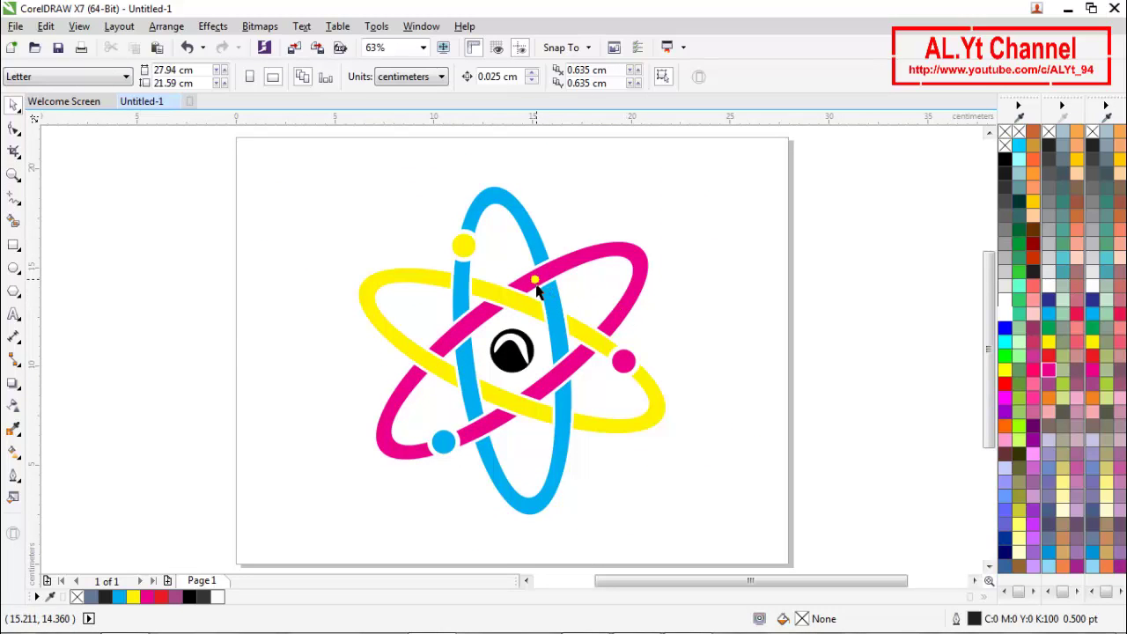
click(463, 373)
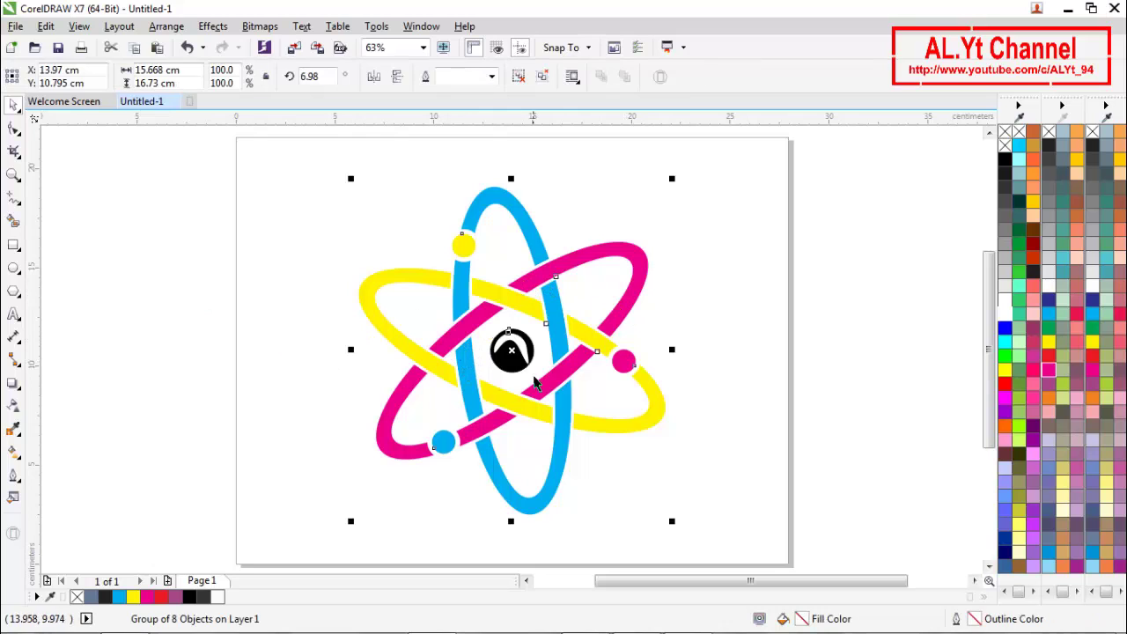
drag(672, 181, 638, 216)
drag(525, 361, 549, 324)
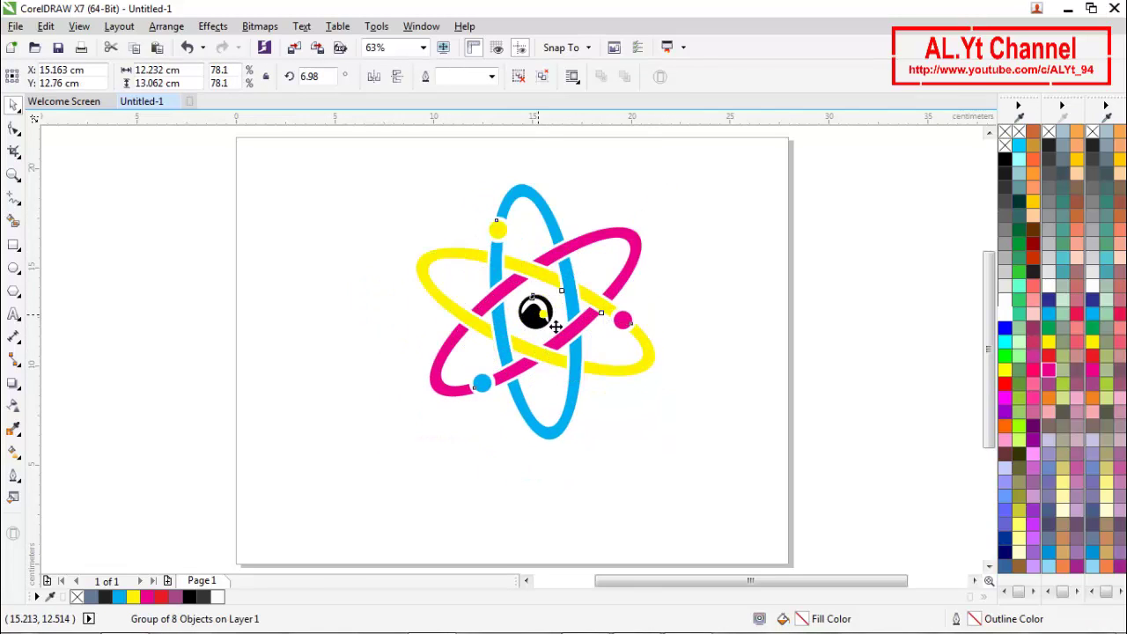
click(685, 313)
Step: Draw a flat ellipse about 4.9 by 1.0 cm just below the atom and fill it with black
click(12, 269)
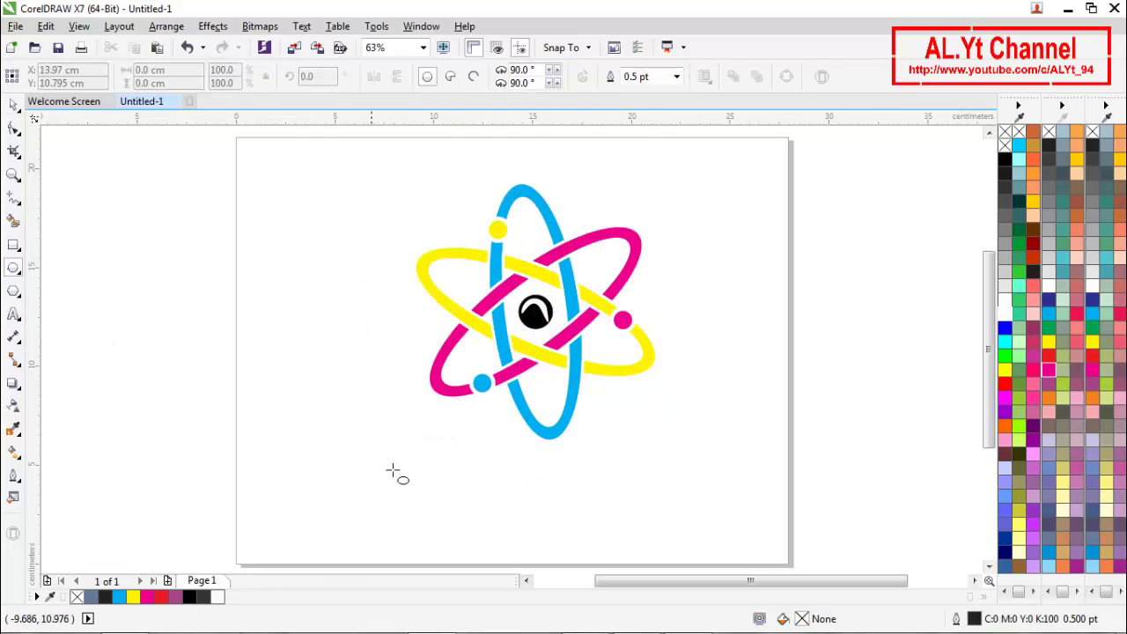
drag(437, 431, 507, 455)
drag(540, 462, 538, 458)
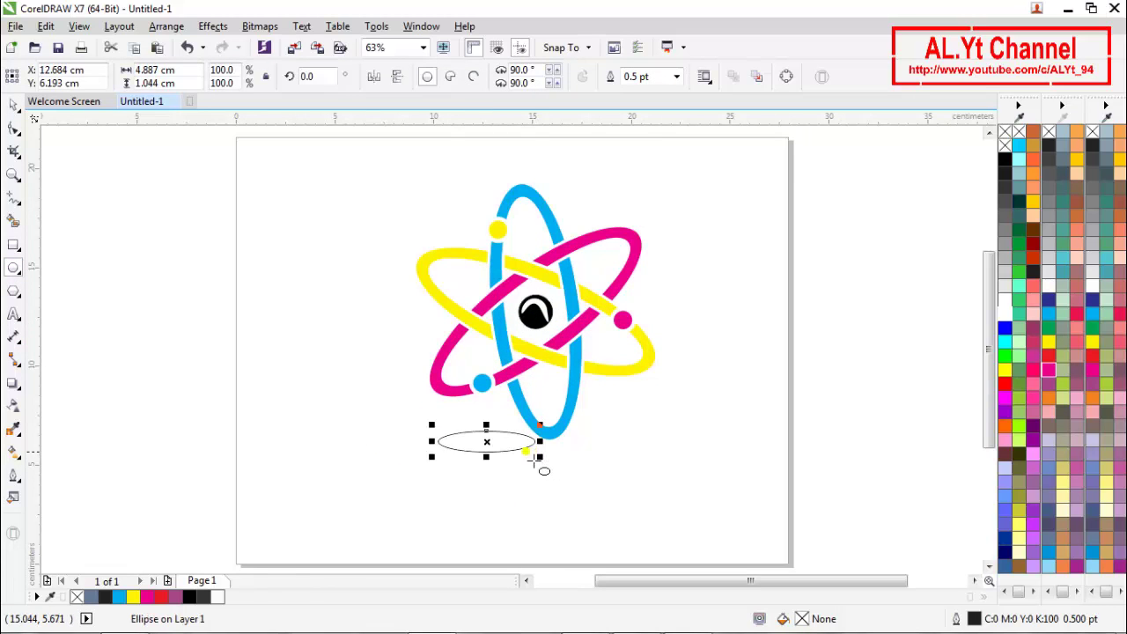
click(1003, 159)
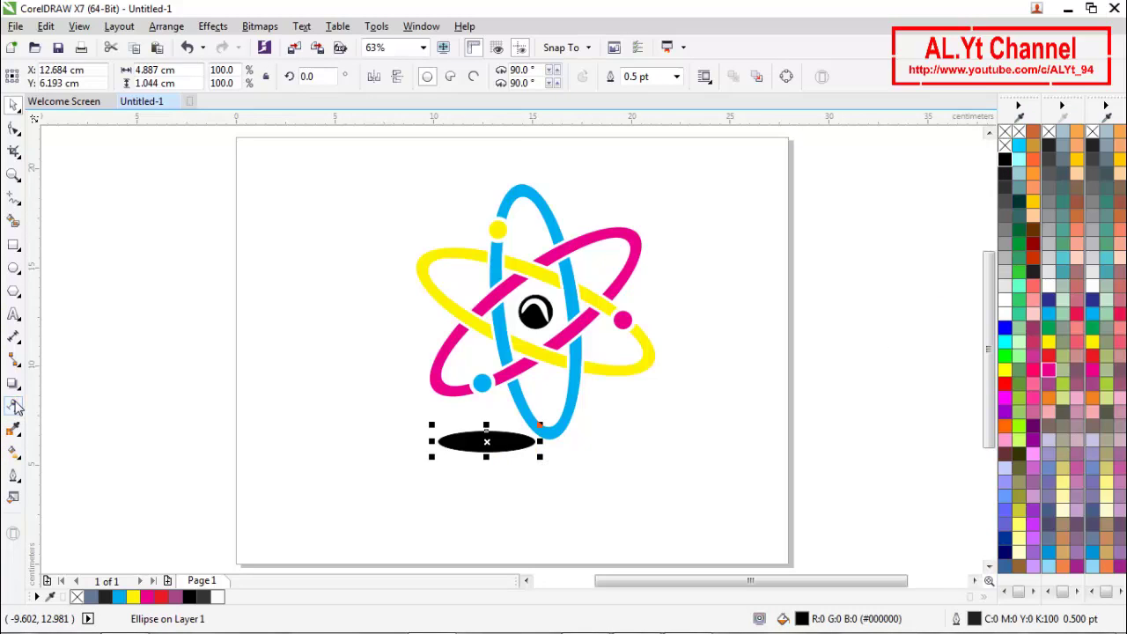
Step: Apply a uniform transparency of 70 to the black ellipse below the atom
click(15, 405)
click(62, 77)
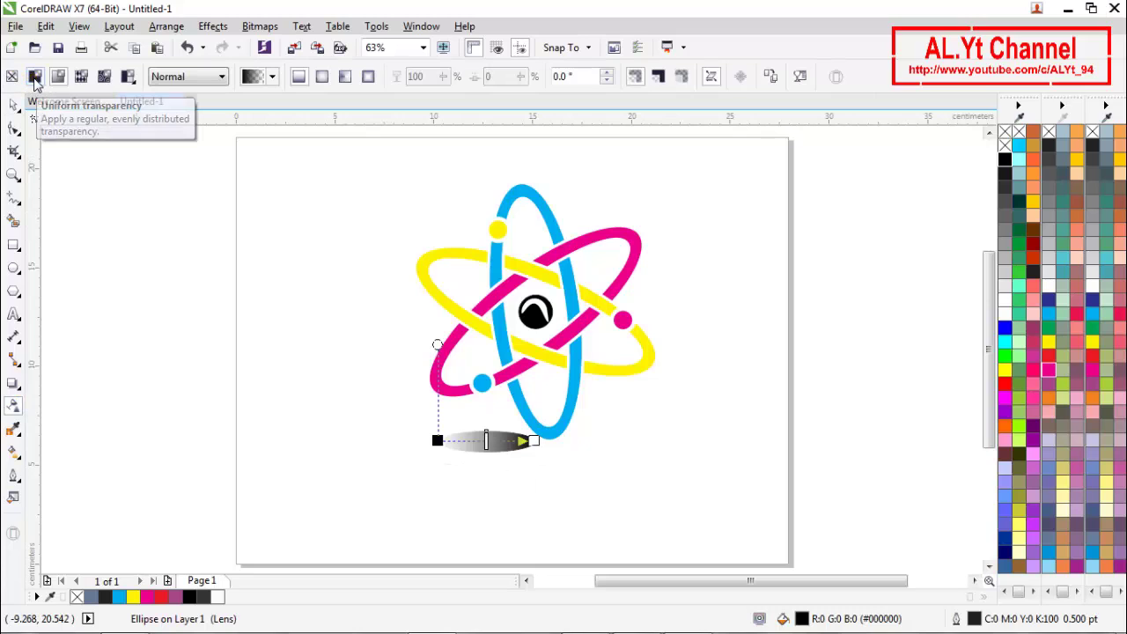
click(34, 78)
click(479, 476)
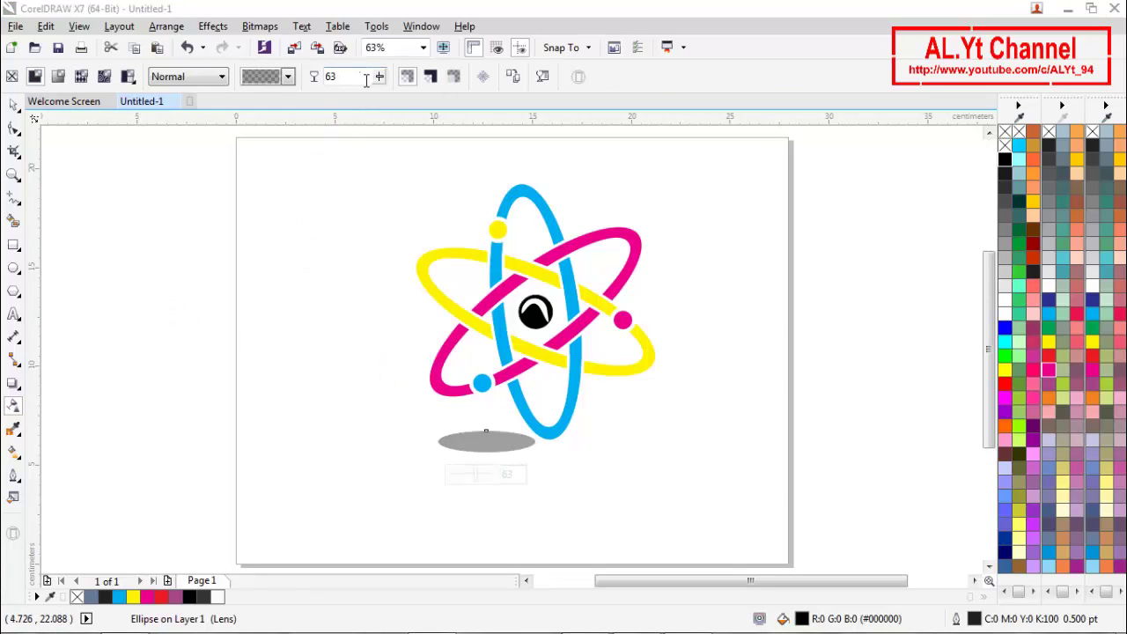
click(366, 77)
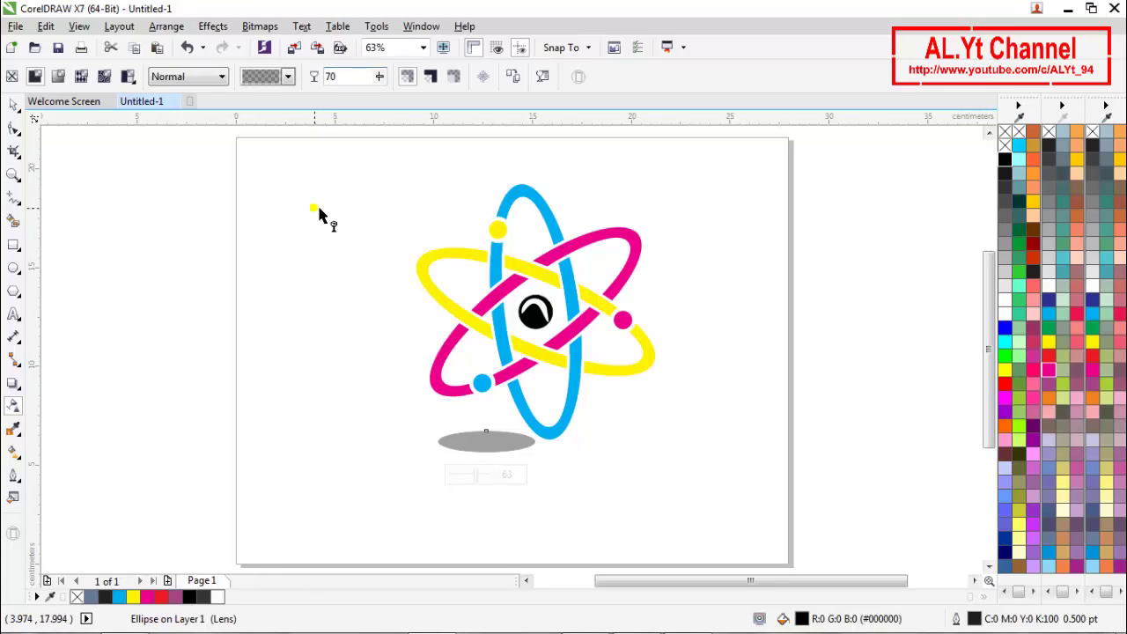
text(70)
key(Return)
click(12, 103)
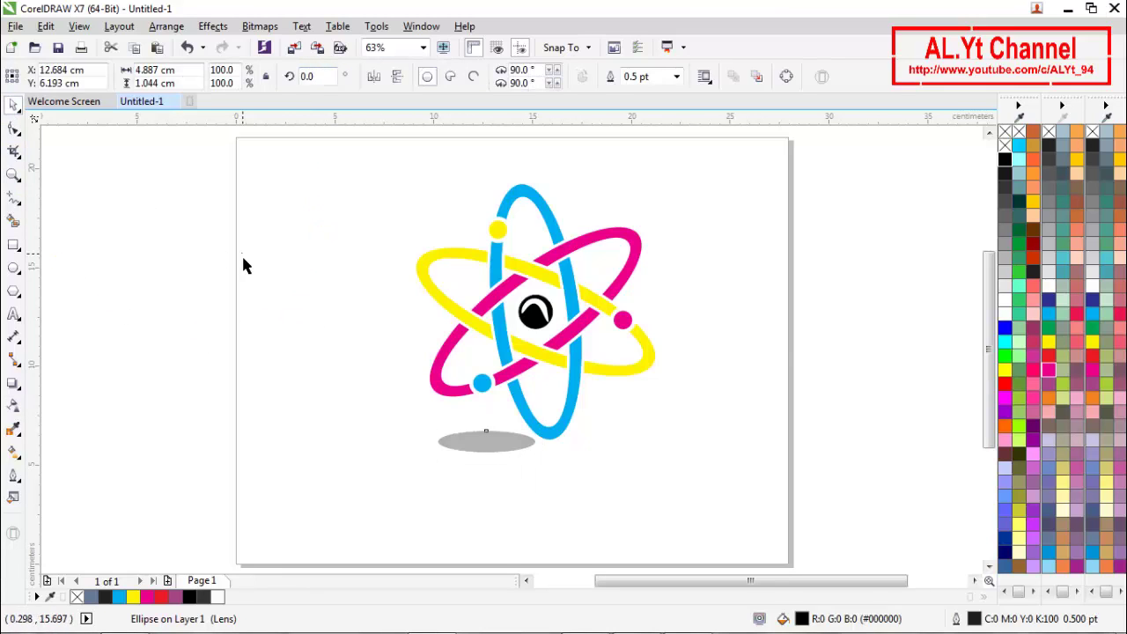
click(464, 333)
Step: Reshape the grey shadow ellipse to be wider and flatter, positioned just beneath the cyan ring's lower end
scroll(464, 335, down, 2)
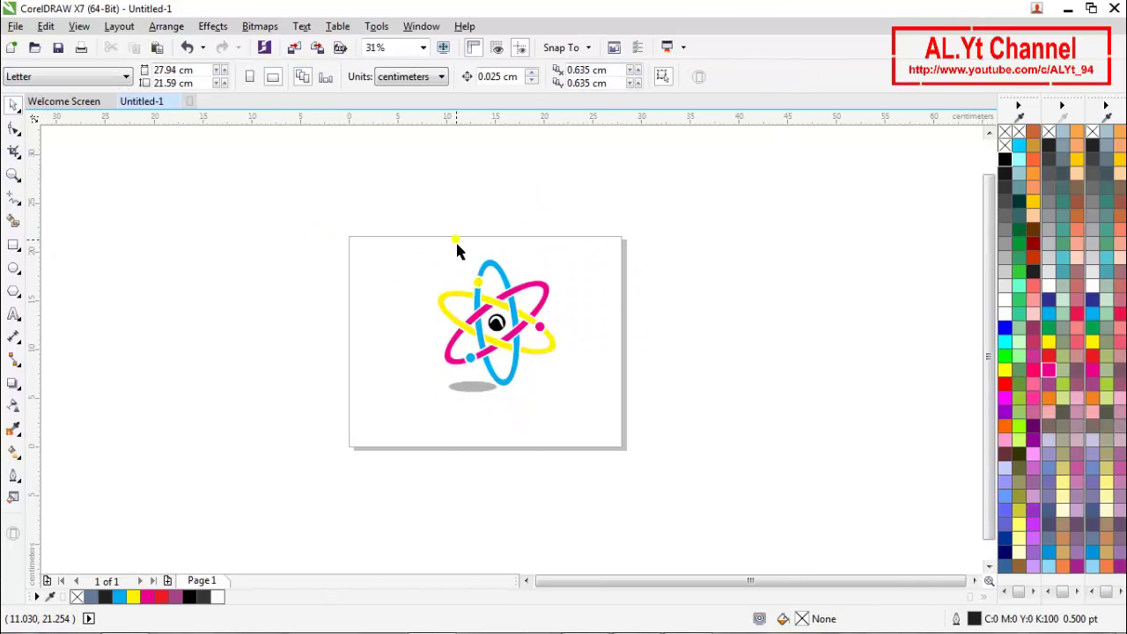
drag(447, 310, 601, 448)
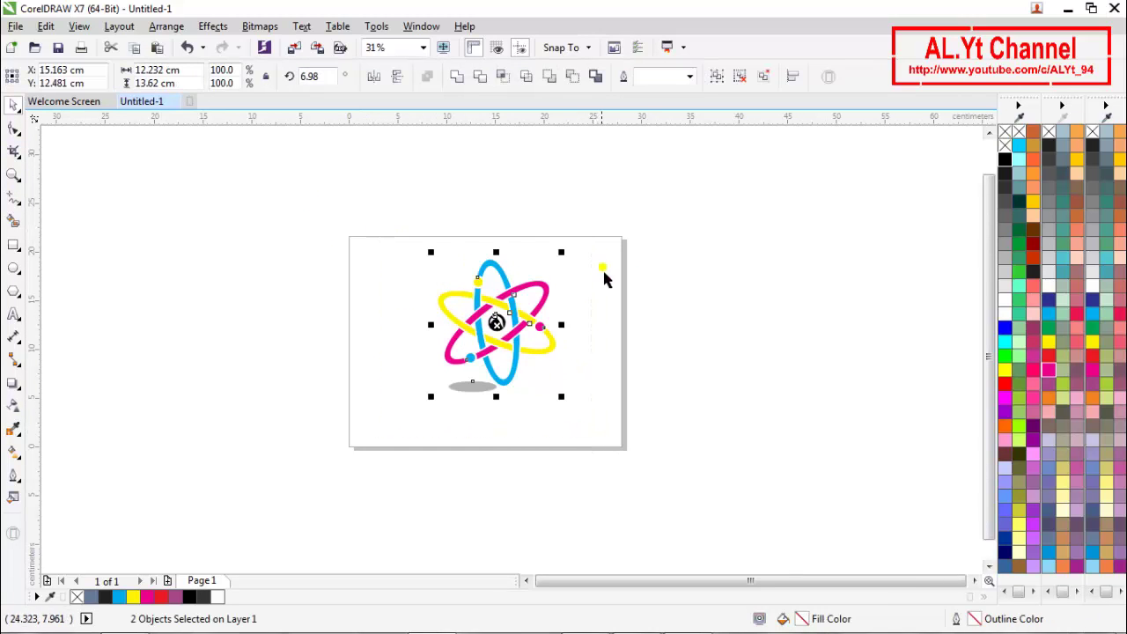
click(647, 344)
scroll(496, 390, up, 2)
click(479, 402)
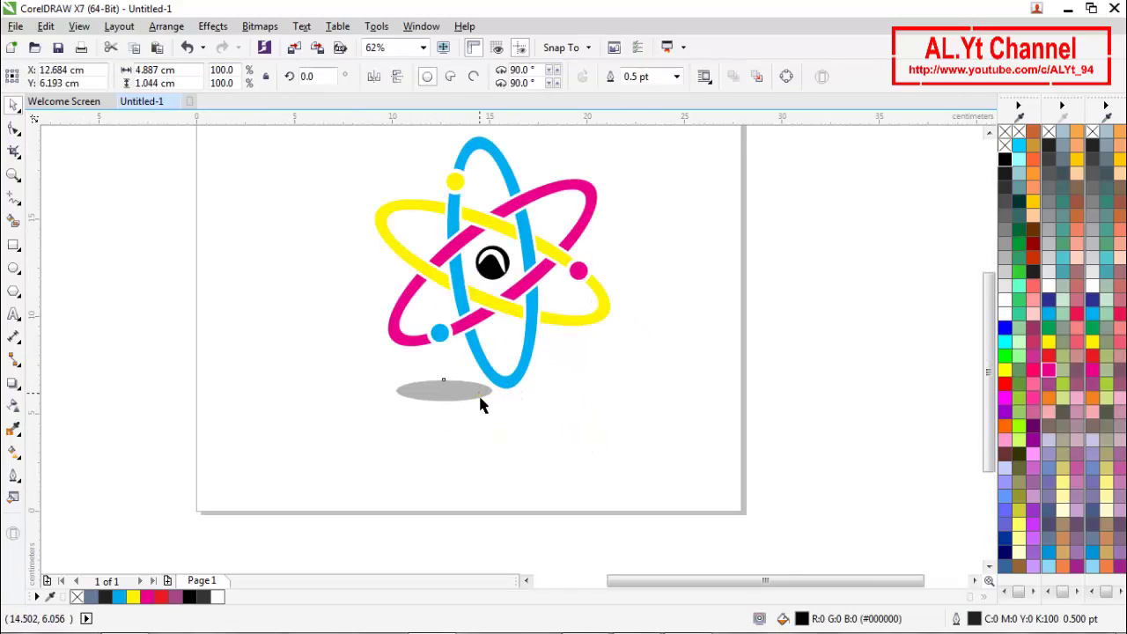
mouse_move(478, 406)
mouse_down()
mouse_move(541, 427)
mouse_move(506, 420)
mouse_move(491, 434)
mouse_move(483, 421)
mouse_up()
click(494, 428)
click(496, 410)
click(574, 412)
scroll(452, 390, down, 1)
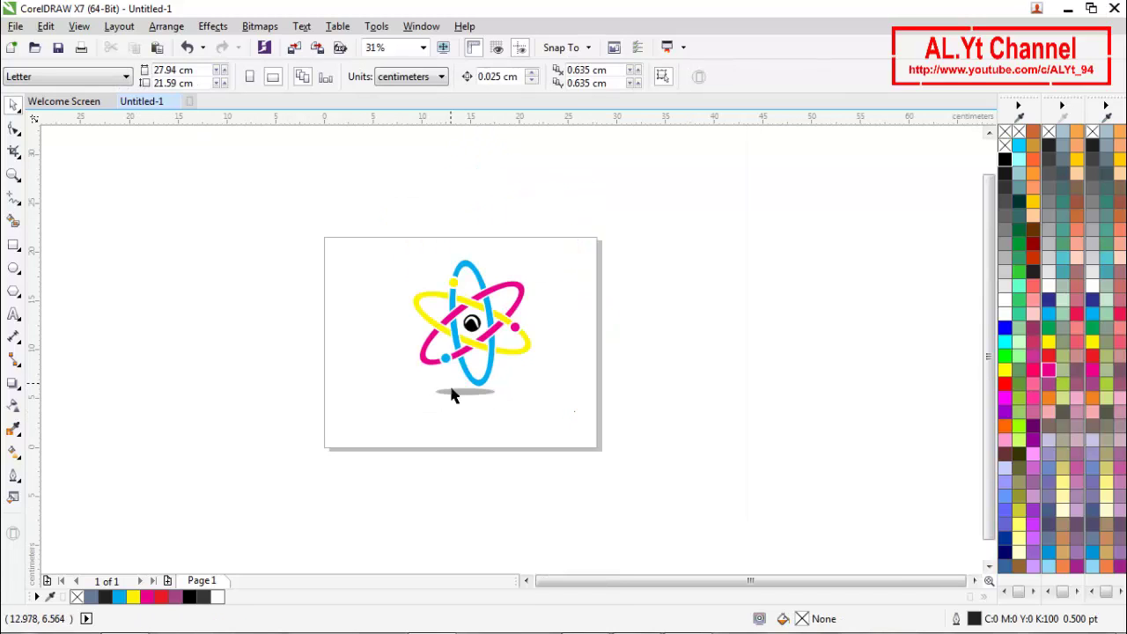
Step: Group the atom with its shadow ellipse, centre the group on the page and fit the page in view
drag(370, 246, 572, 456)
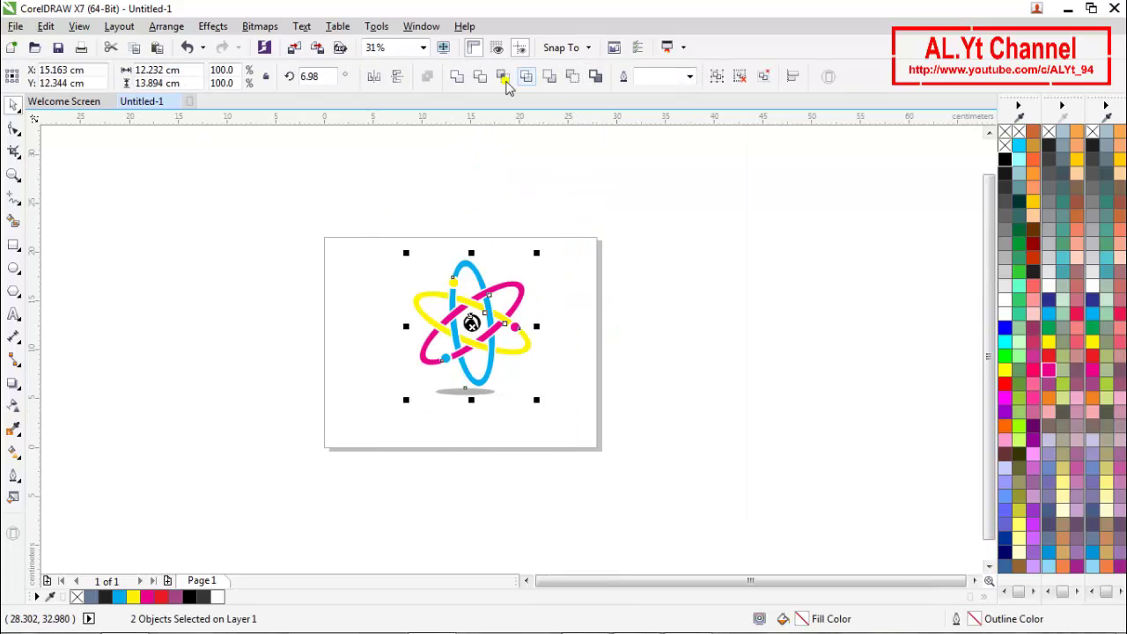
click(719, 75)
key(p)
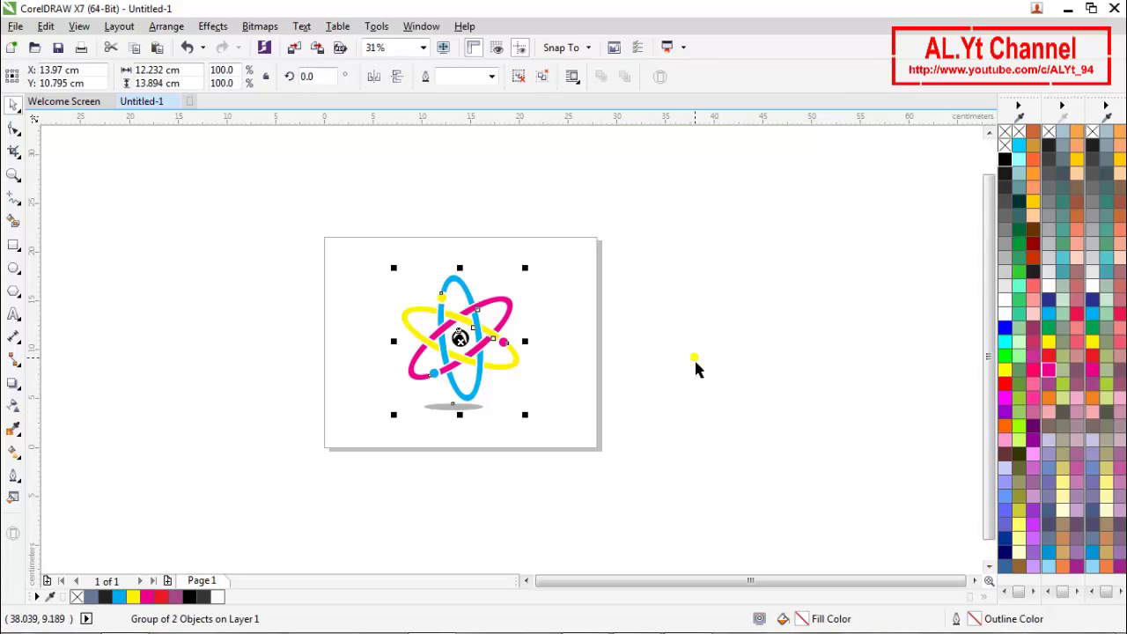
click(545, 390)
key(z)
click(249, 77)
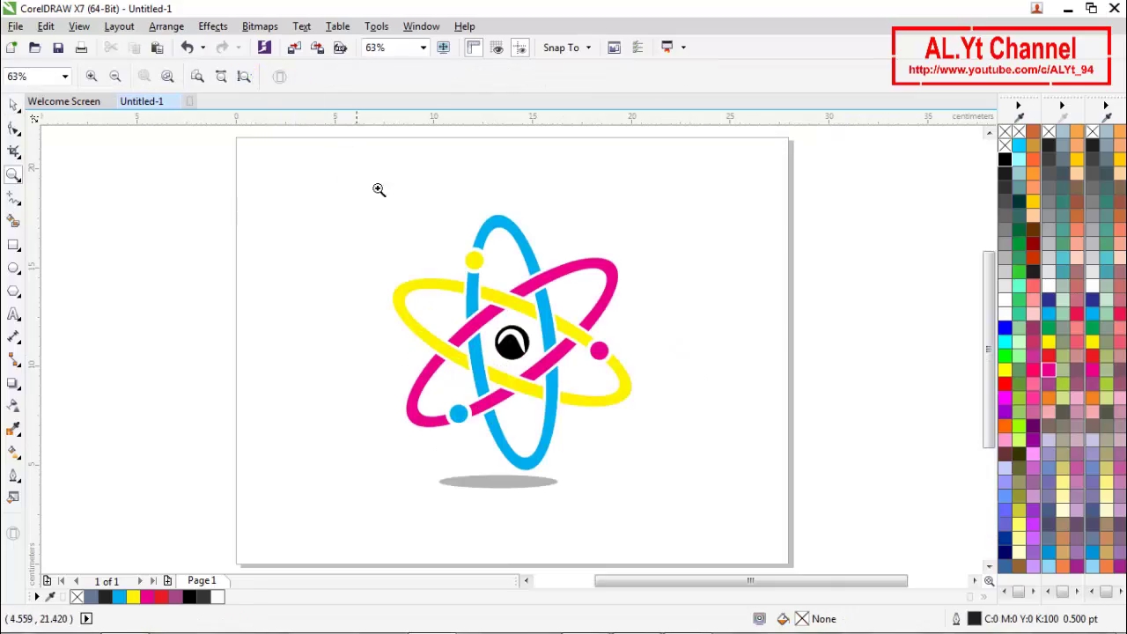
key(space)
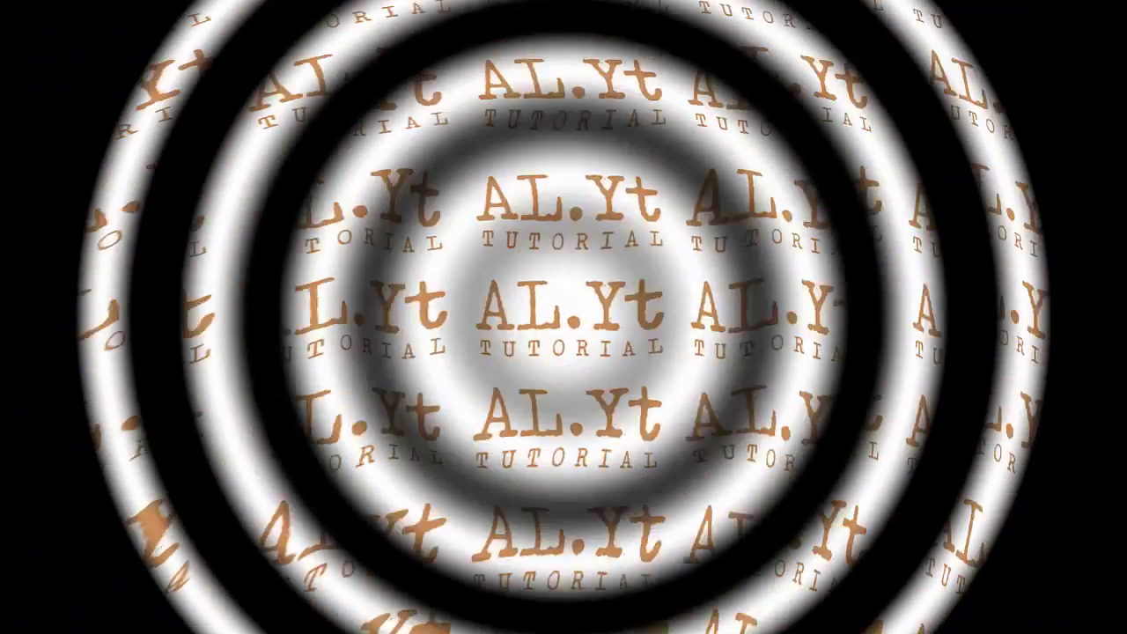